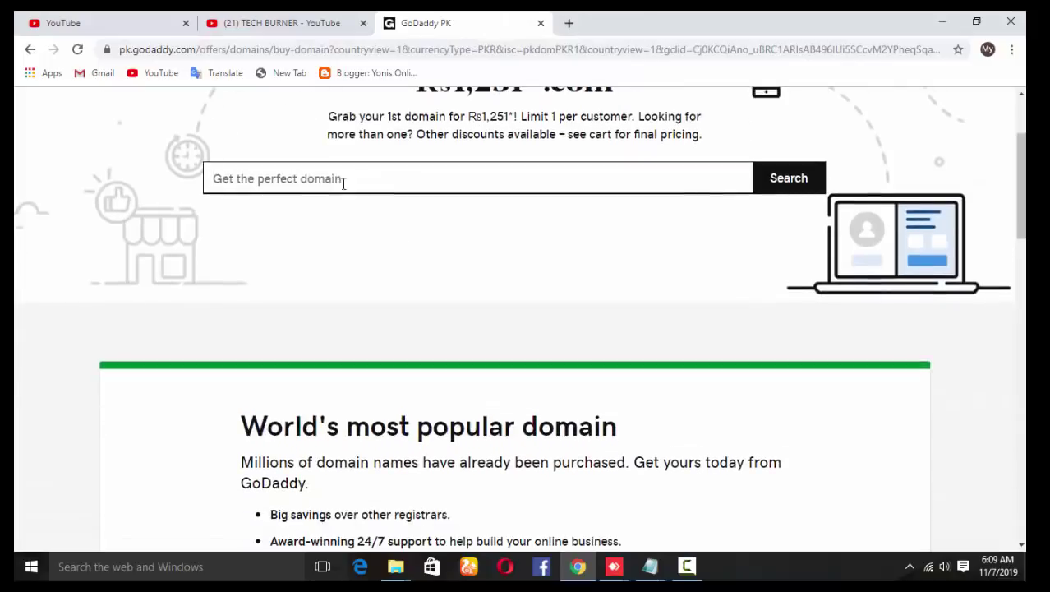
- Search GoDaddy for the domain name ASIFPARDSA
{"action": "left_click", "coordinate": [347, 178]}
{"action": "scroll", "coordinate": [408, 204], "scroll_direction": "up", "scroll_amount": 1}
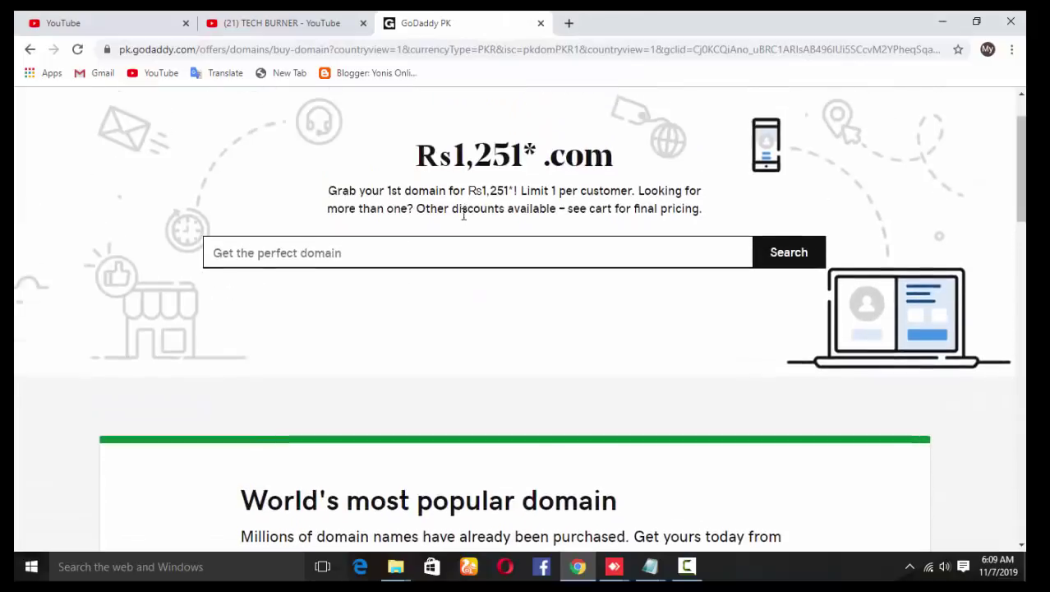
{"action": "left_click", "coordinate": [569, 255]}
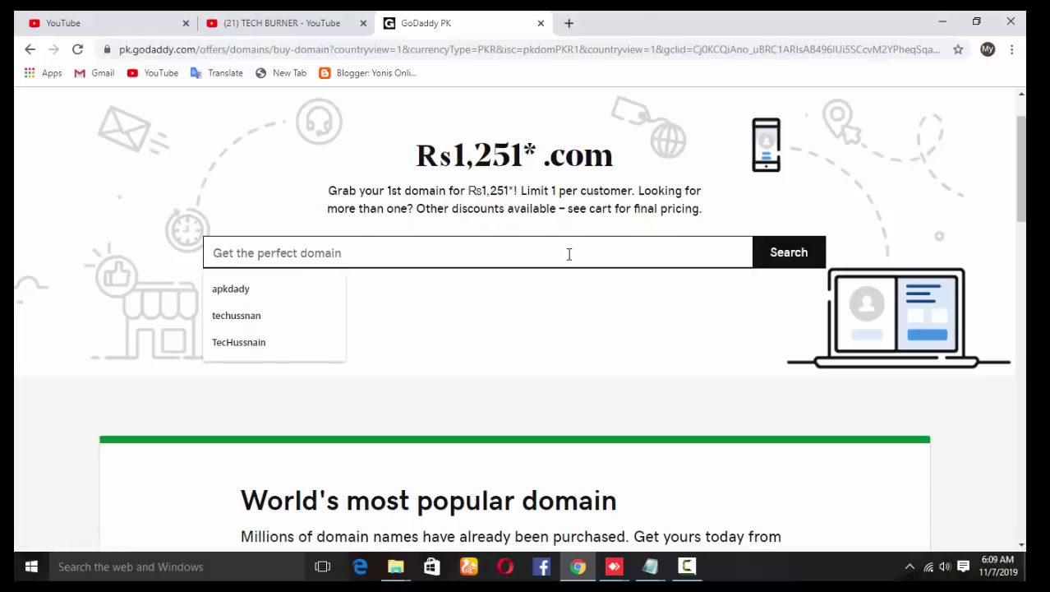
{"action": "type", "text": "ASIFPARD"}
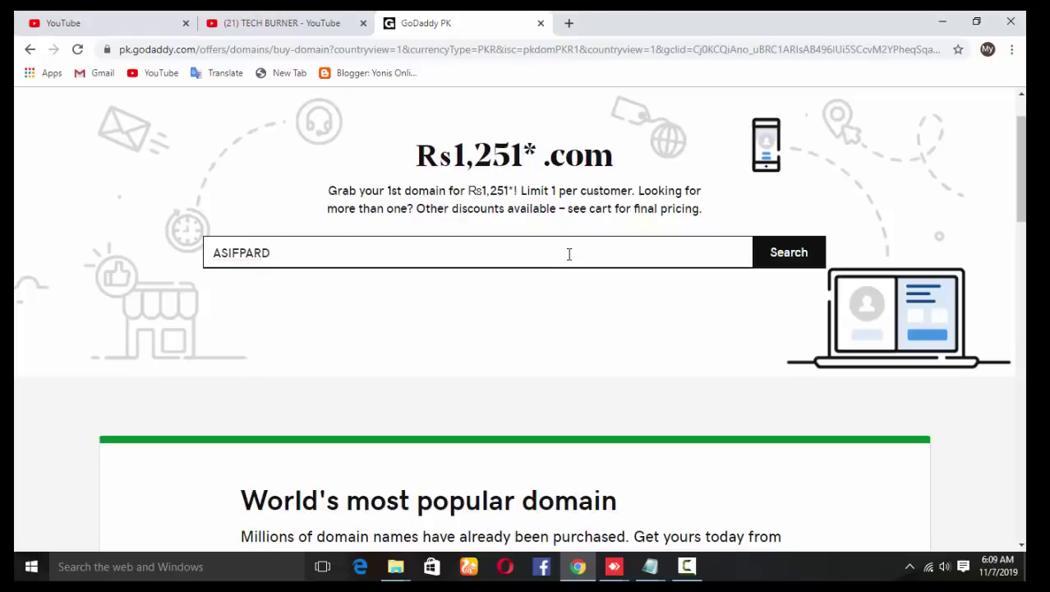
{"action": "type", "text": "SA"}
{"action": "left_click", "coordinate": [779, 248]}
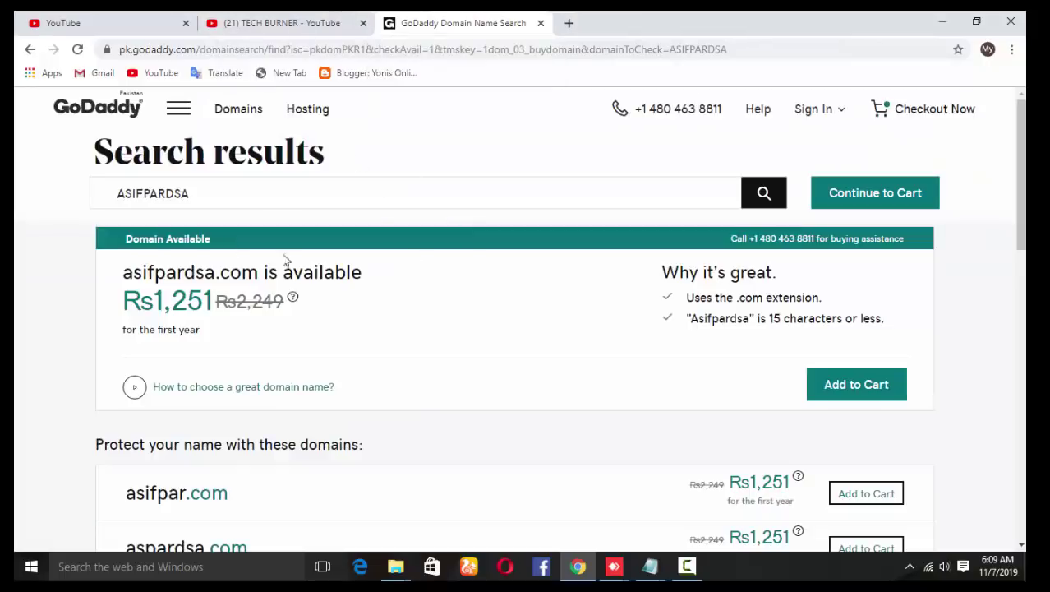
- Examine the availability and first-year price of the searched .com domain in the search results
{"action": "left_click_drag", "start_coordinate": [107, 251], "coordinate": [261, 272]}
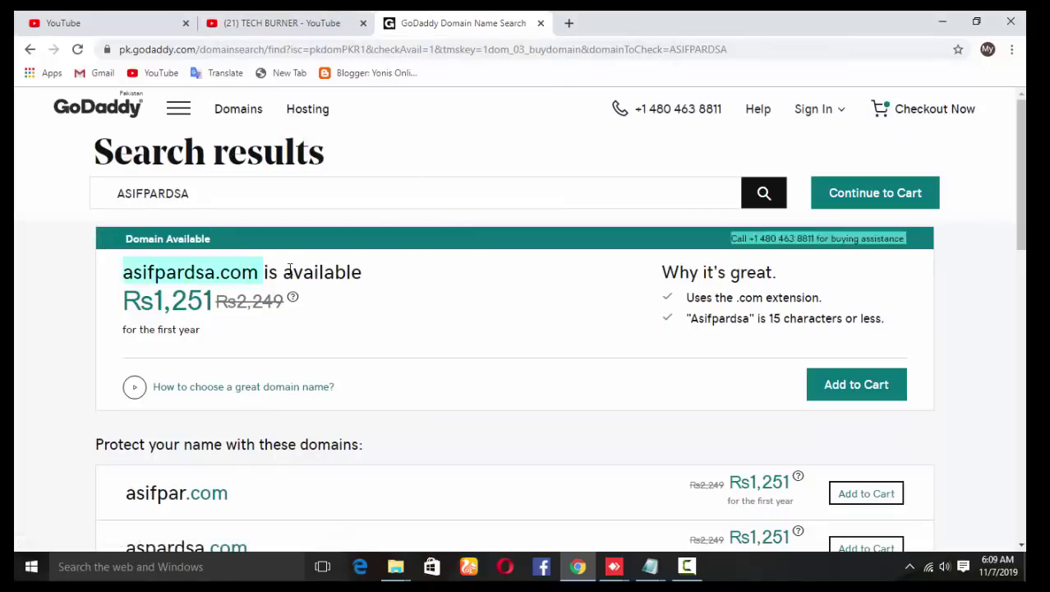
{"action": "left_click", "coordinate": [289, 268]}
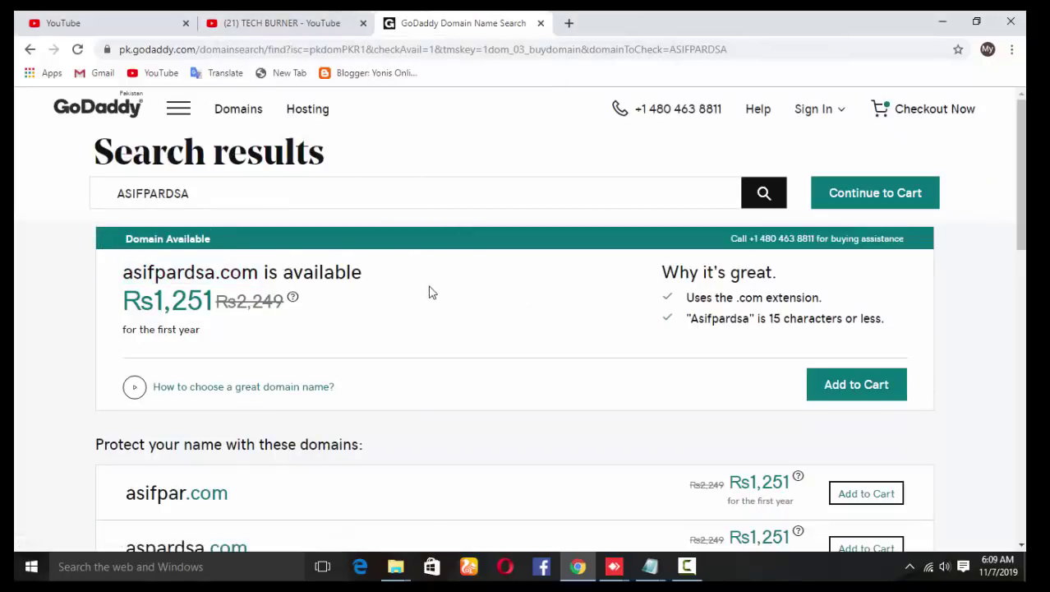
{"action": "left_click_drag", "start_coordinate": [420, 292], "coordinate": [92, 298]}
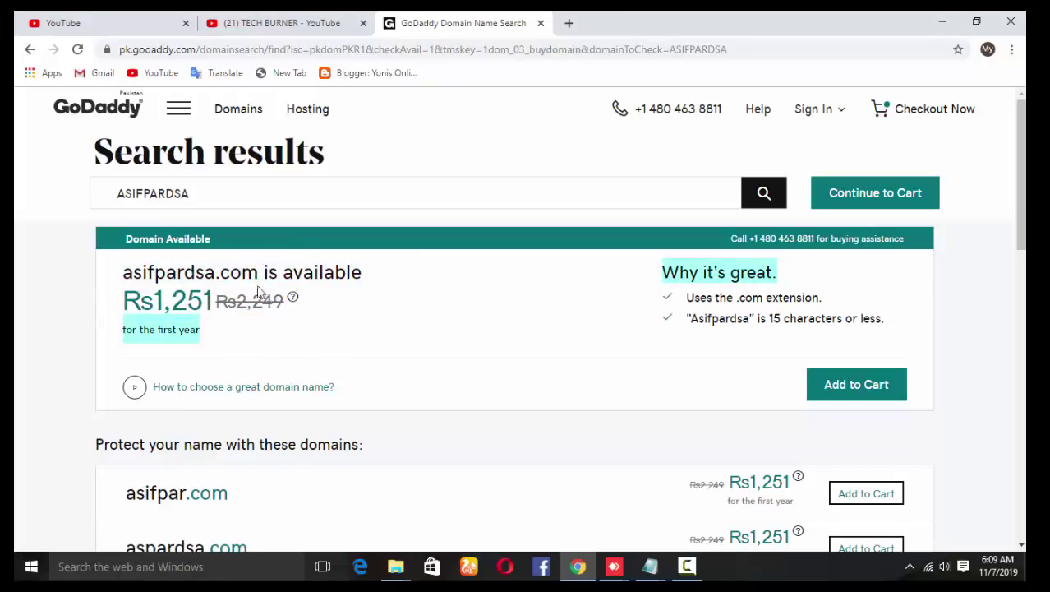
{"action": "left_click", "coordinate": [292, 310]}
{"action": "left_click_drag", "start_coordinate": [28, 195], "coordinate": [555, 521]}
{"action": "left_click", "coordinate": [463, 361]}
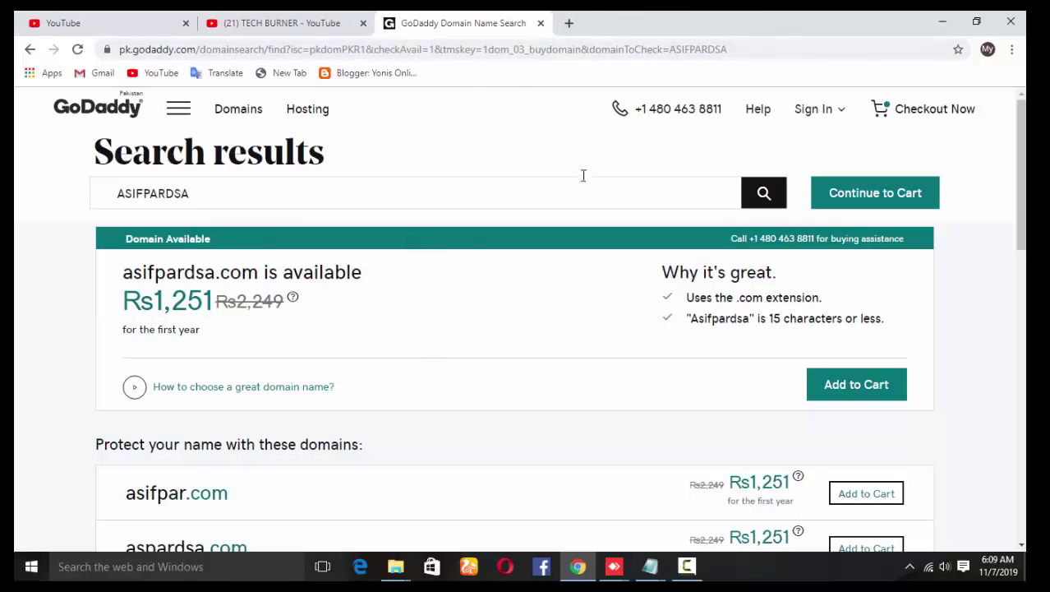
- Minimise the browser, read the "bloging video" notes file from the desktop, and minimise it again
{"action": "left_click", "coordinate": [940, 23]}
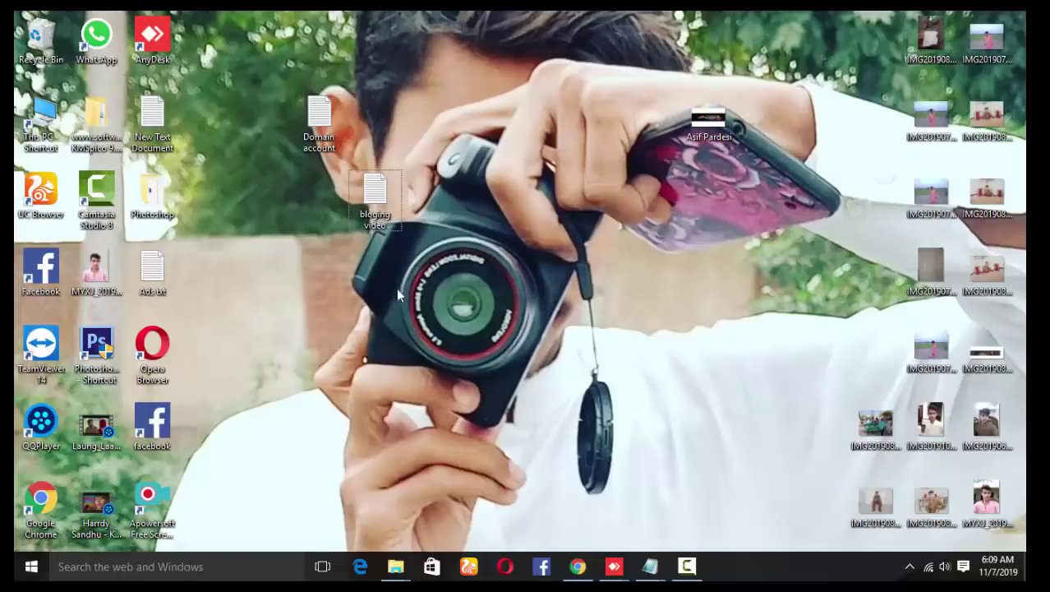
{"action": "left_click_drag", "start_coordinate": [312, 291], "coordinate": [682, 376]}
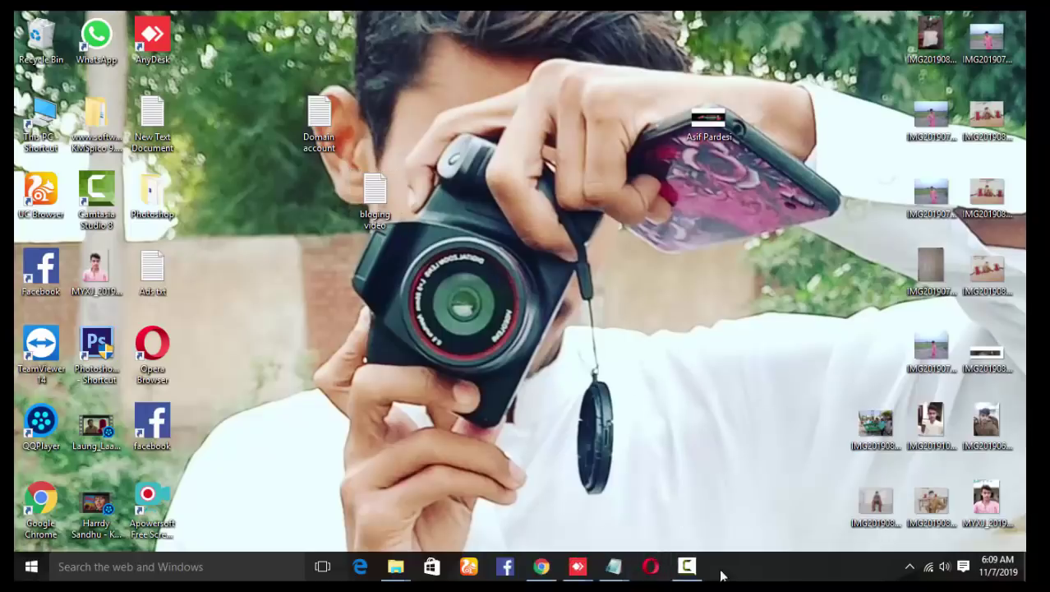
{"action": "double_click", "coordinate": [375, 191]}
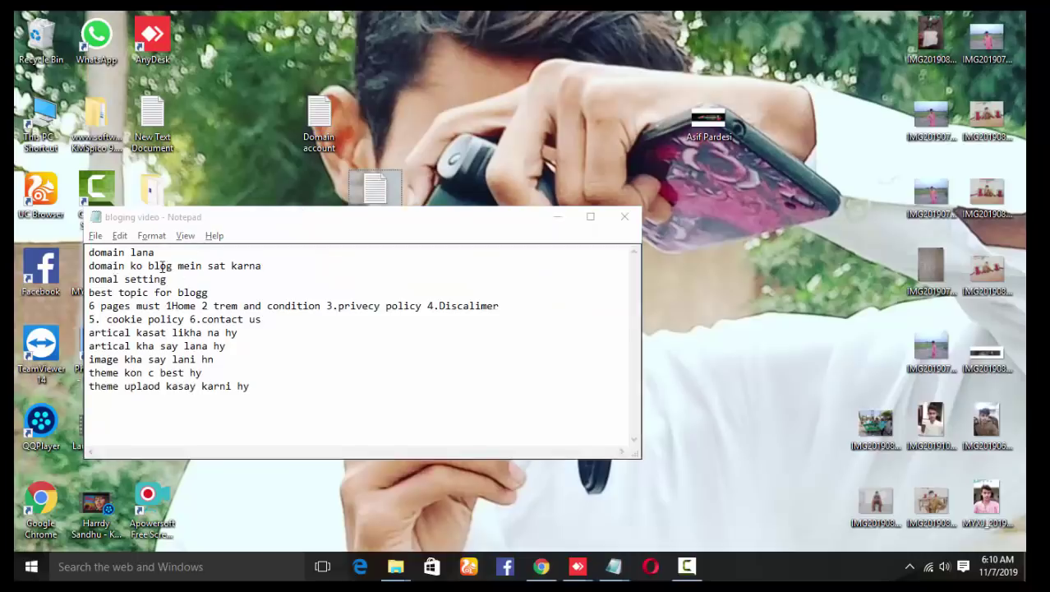
{"action": "left_click", "coordinate": [556, 217]}
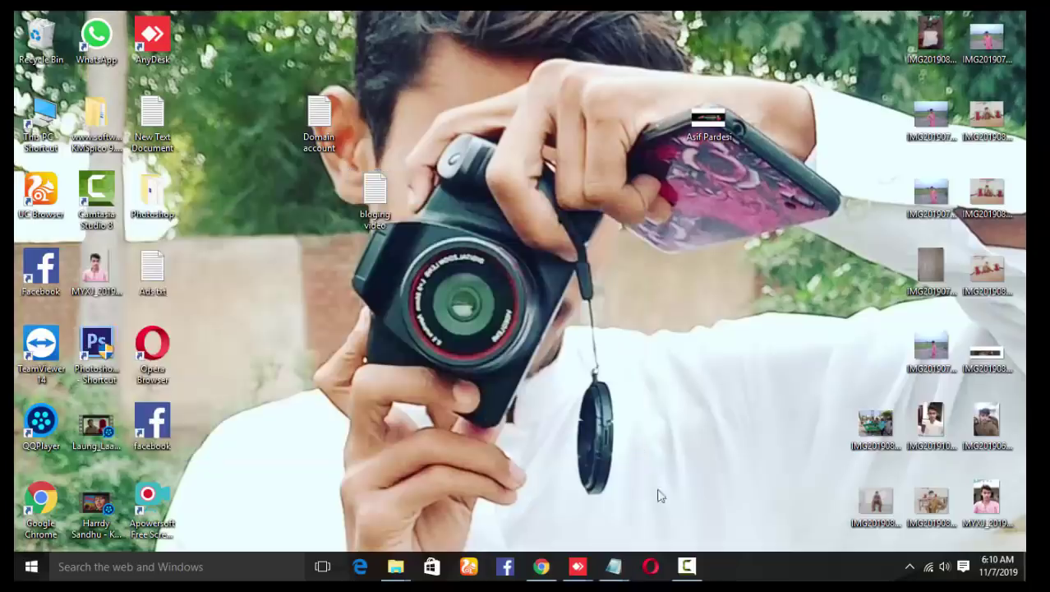
- Return to Chrome and open the GoDaddy account sign-in page
{"action": "left_click", "coordinate": [541, 566]}
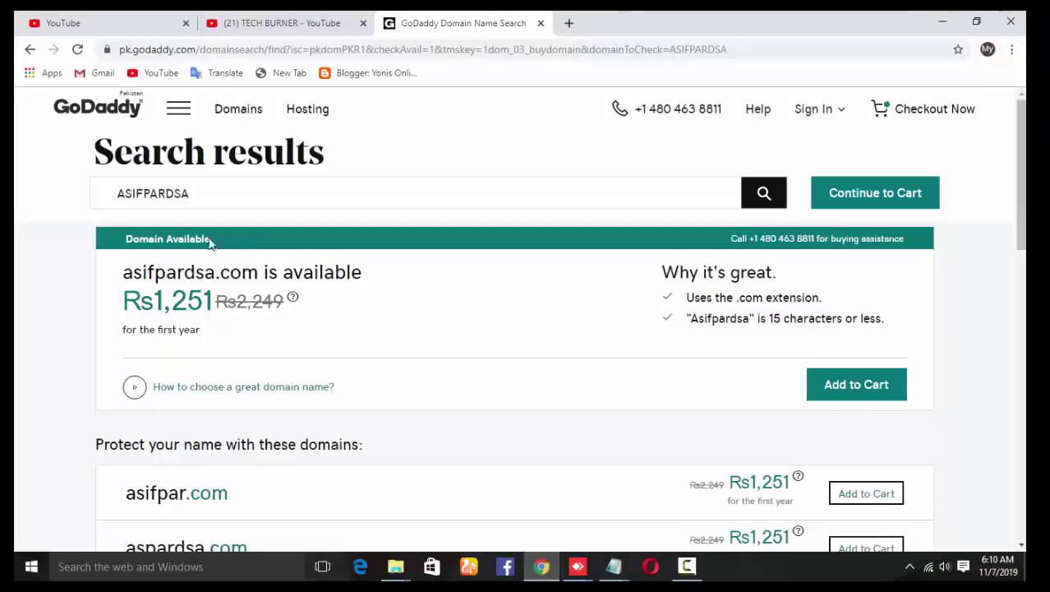
{"action": "left_click", "coordinate": [810, 110]}
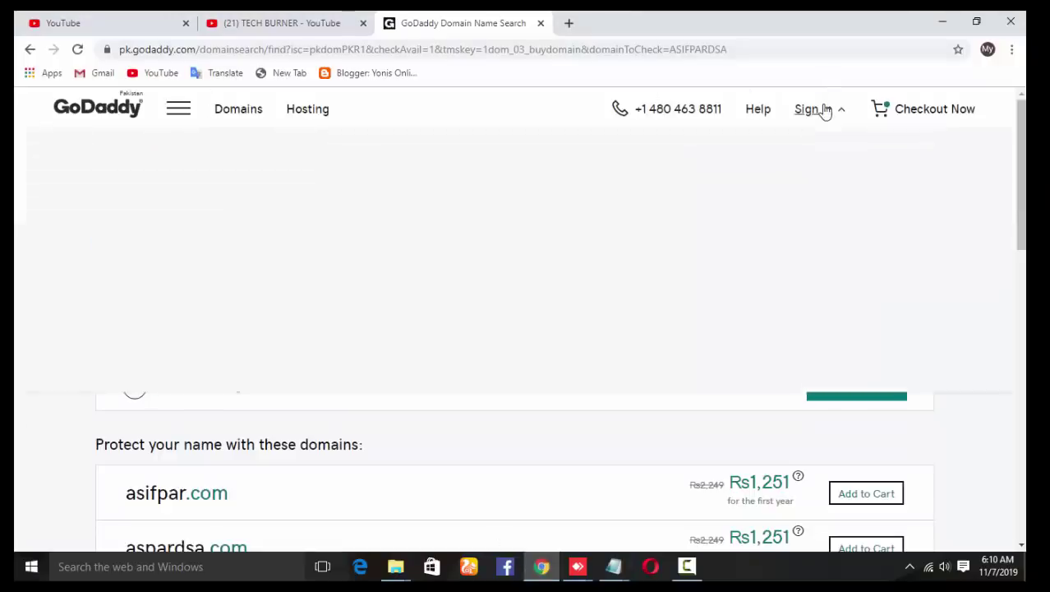
{"action": "left_click", "coordinate": [690, 254]}
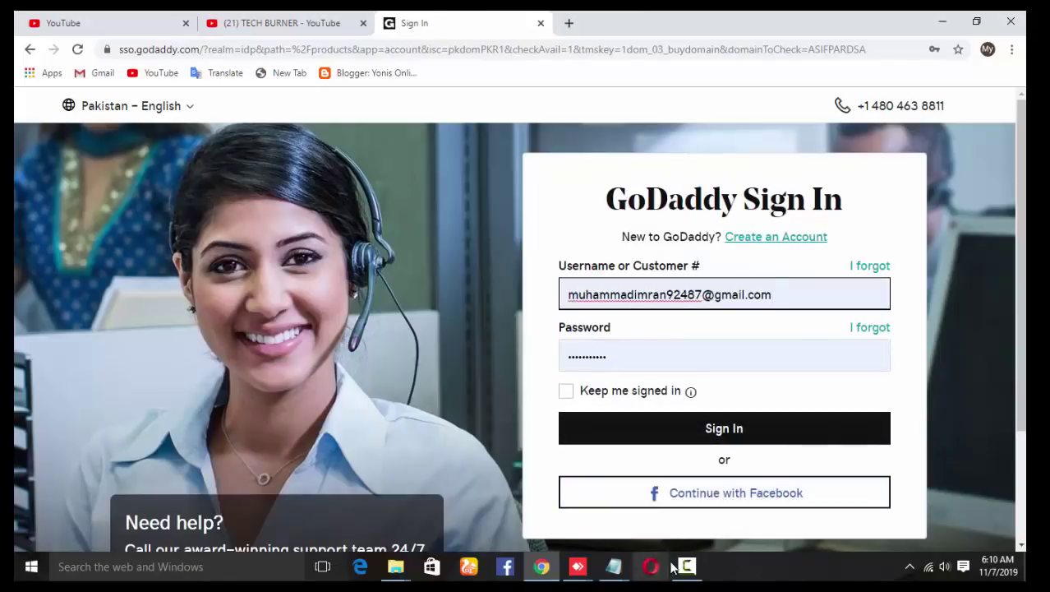
{"action": "left_click", "coordinate": [687, 566]}
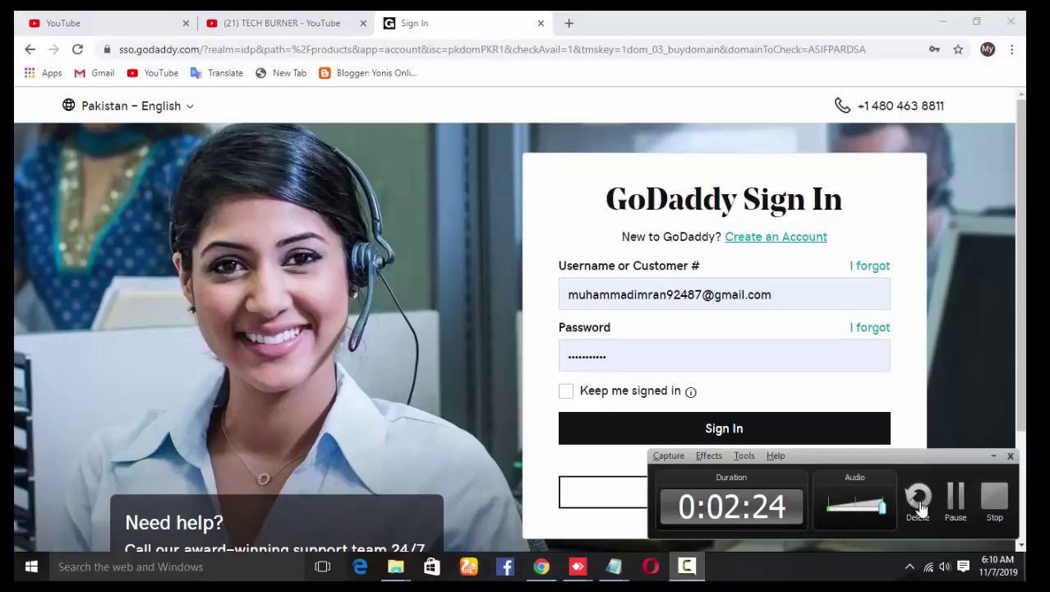
{"action": "left_click", "coordinate": [955, 498]}
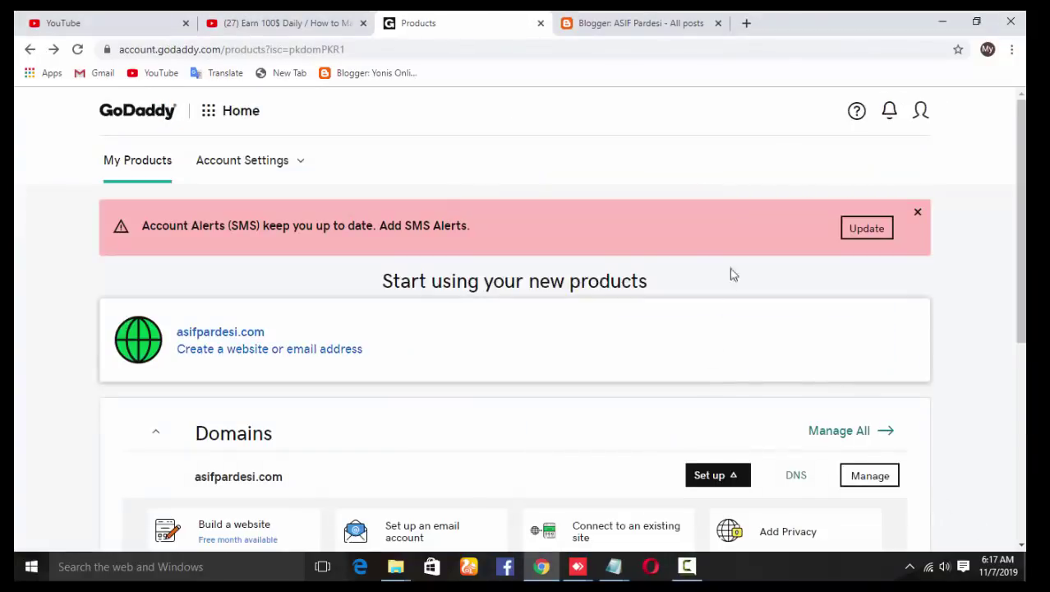
- Open the account's My Products page and go to DNS management for the owned .com domain
{"action": "left_click", "coordinate": [920, 113]}
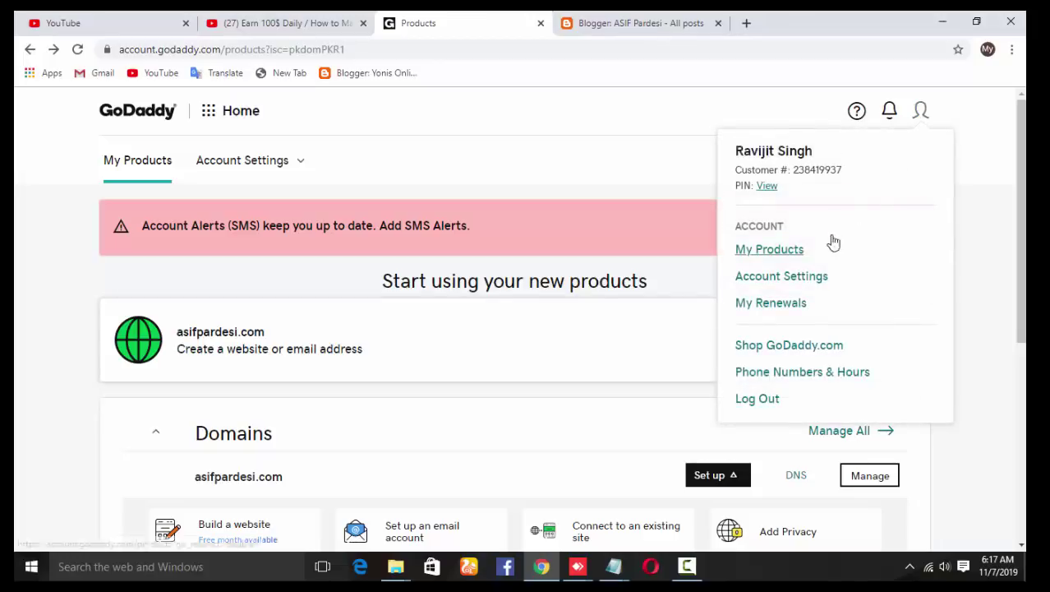
{"action": "left_click", "coordinate": [793, 254]}
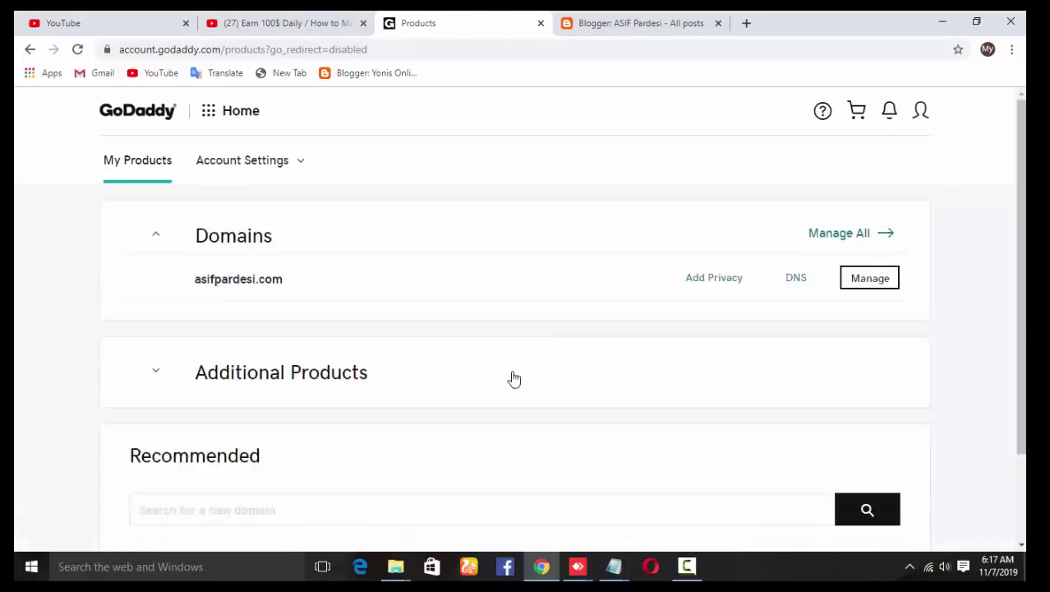
{"action": "scroll", "coordinate": [474, 352], "scroll_direction": "down", "scroll_amount": 1}
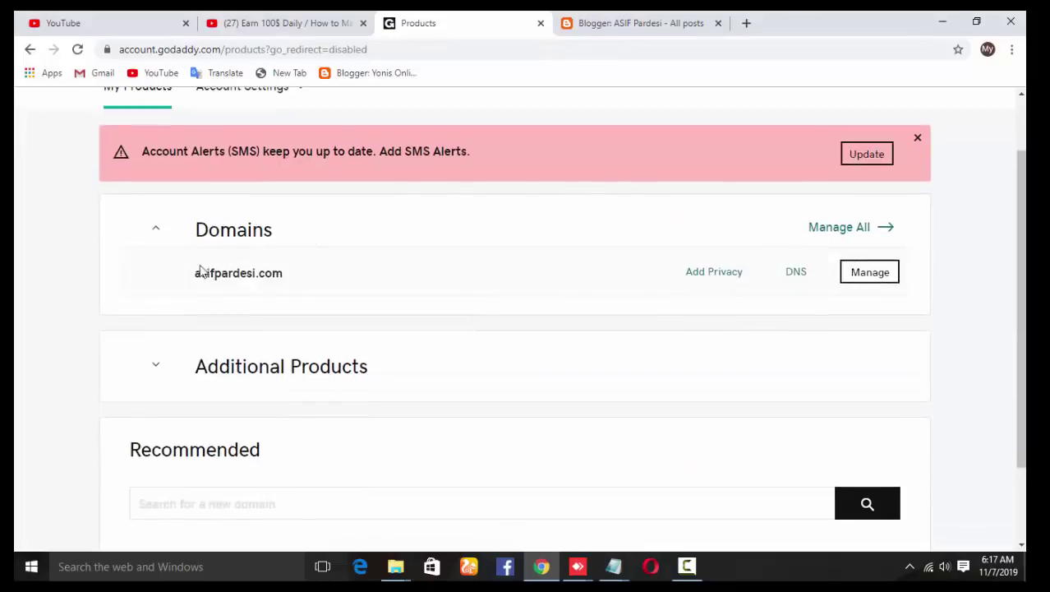
{"action": "scroll", "coordinate": [247, 304], "scroll_direction": "down", "scroll_amount": 1}
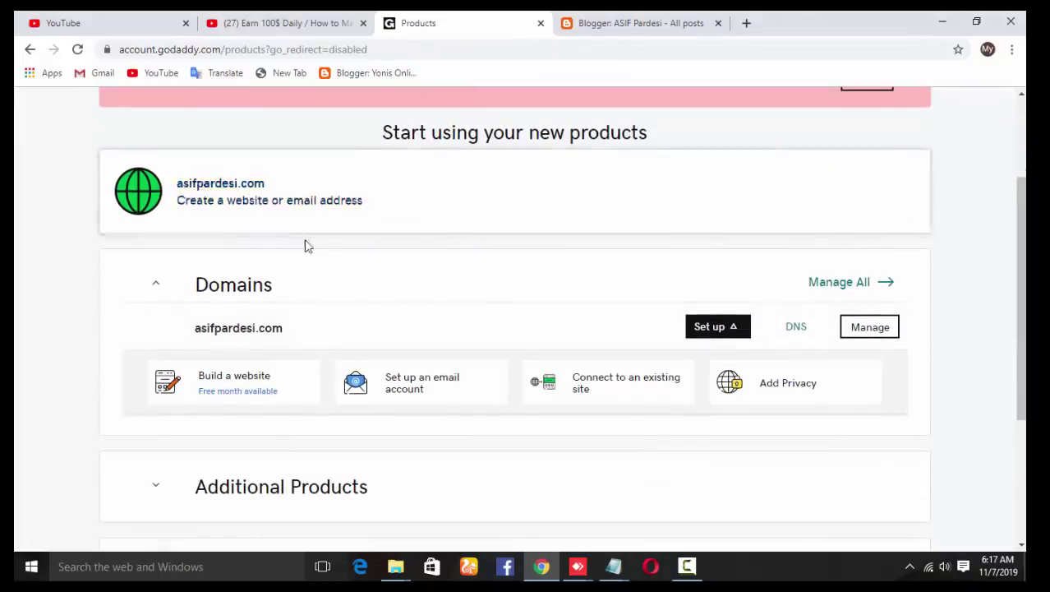
{"action": "scroll", "coordinate": [596, 324], "scroll_direction": "down", "scroll_amount": 1}
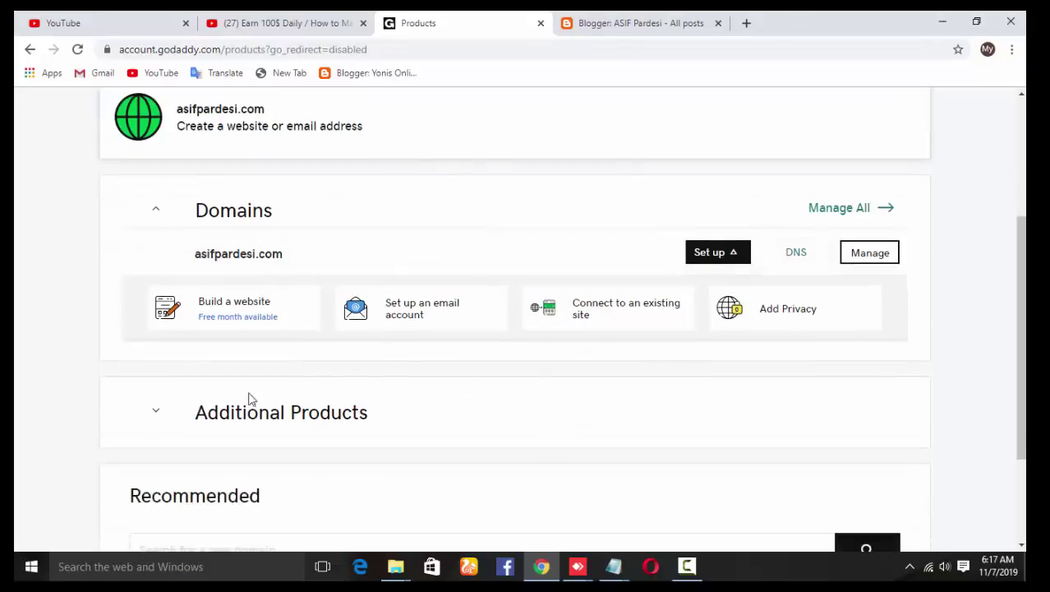
{"action": "left_click", "coordinate": [798, 254]}
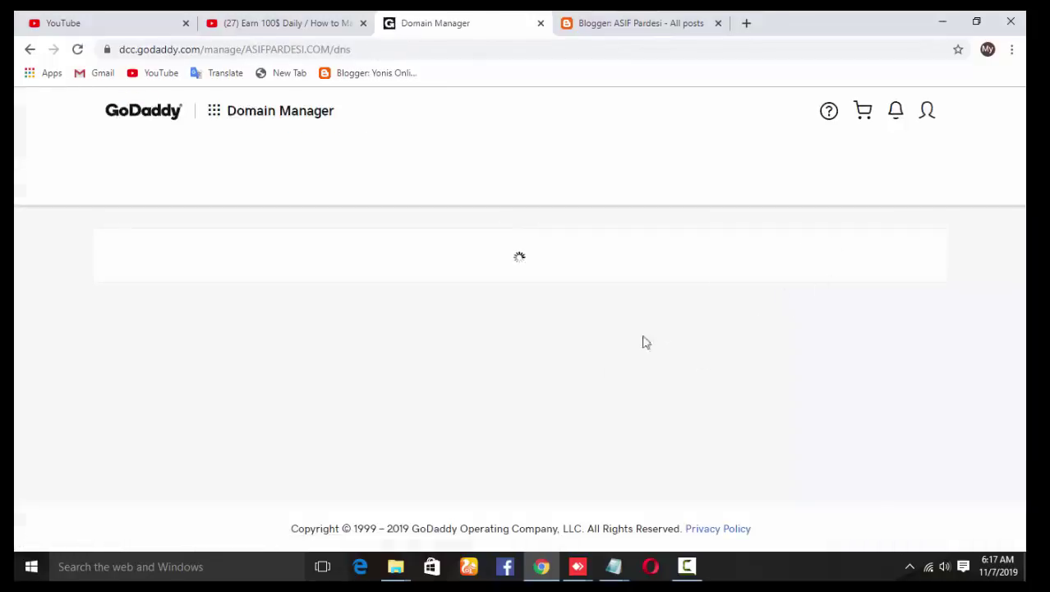
- Examine the domain's DNS records and the Nameservers section on the DNS Management page
{"action": "scroll", "coordinate": [520, 359], "scroll_direction": "down", "scroll_amount": 4}
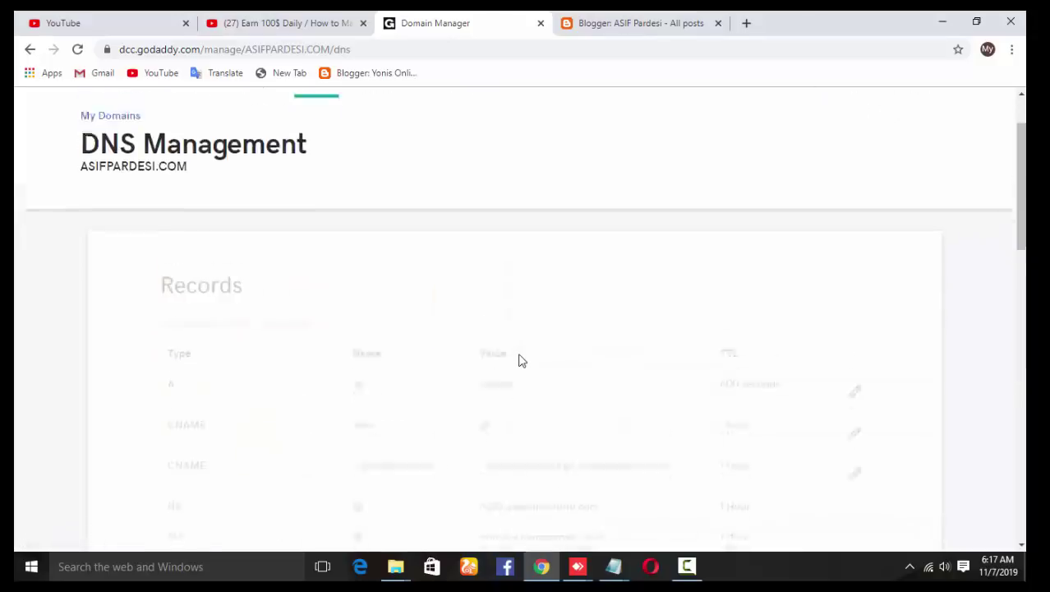
{"action": "scroll", "coordinate": [532, 299], "scroll_direction": "up", "scroll_amount": 5}
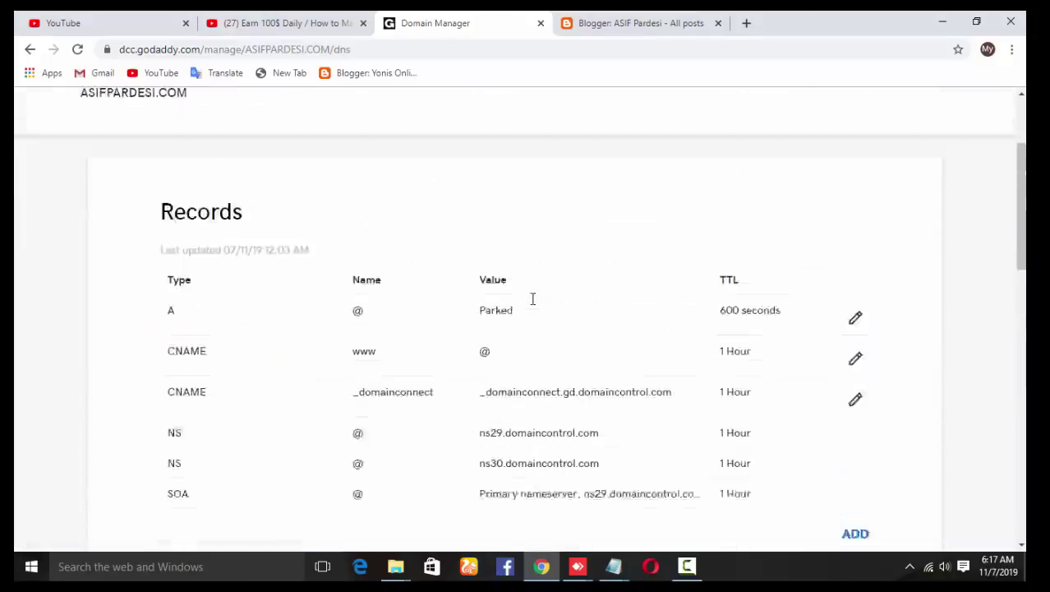
{"action": "scroll", "coordinate": [526, 306], "scroll_direction": "down", "scroll_amount": 3}
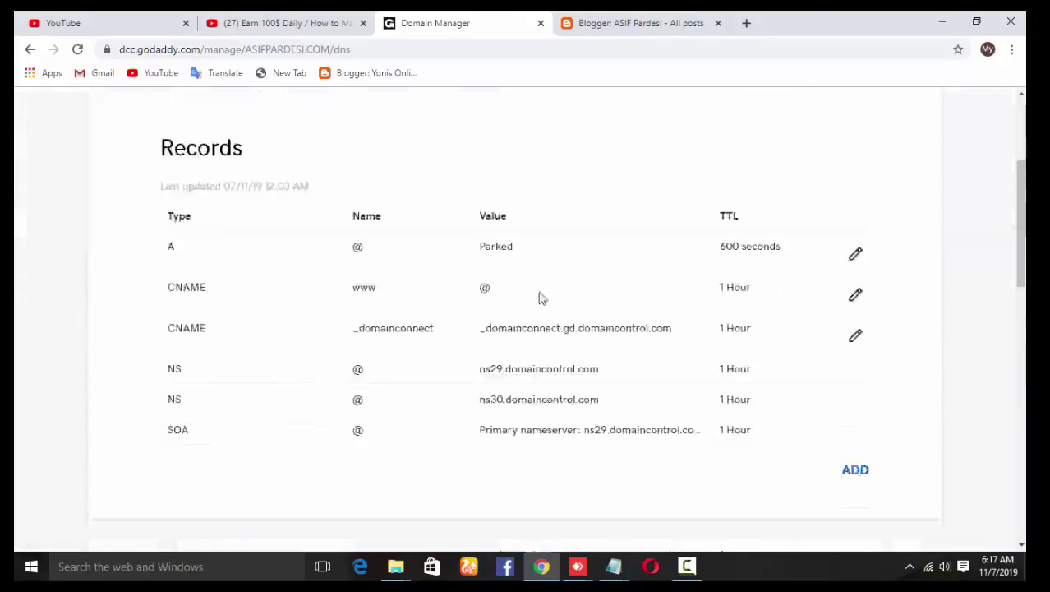
{"action": "scroll", "coordinate": [488, 258], "scroll_direction": "up", "scroll_amount": 2}
{"action": "scroll", "coordinate": [468, 288], "scroll_direction": "up", "scroll_amount": 1}
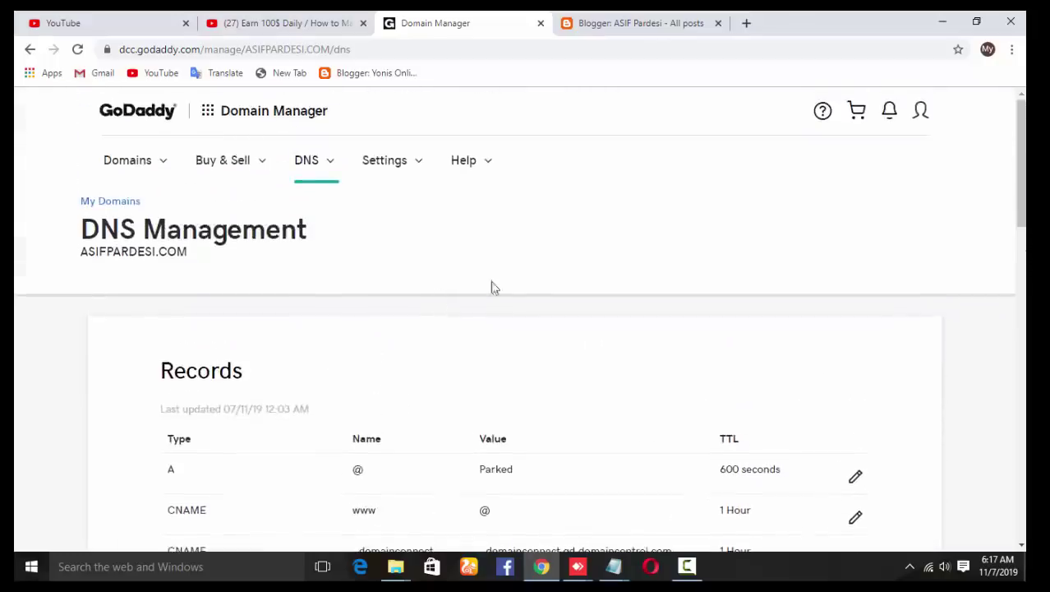
{"action": "scroll", "coordinate": [645, 296], "scroll_direction": "down", "scroll_amount": 5}
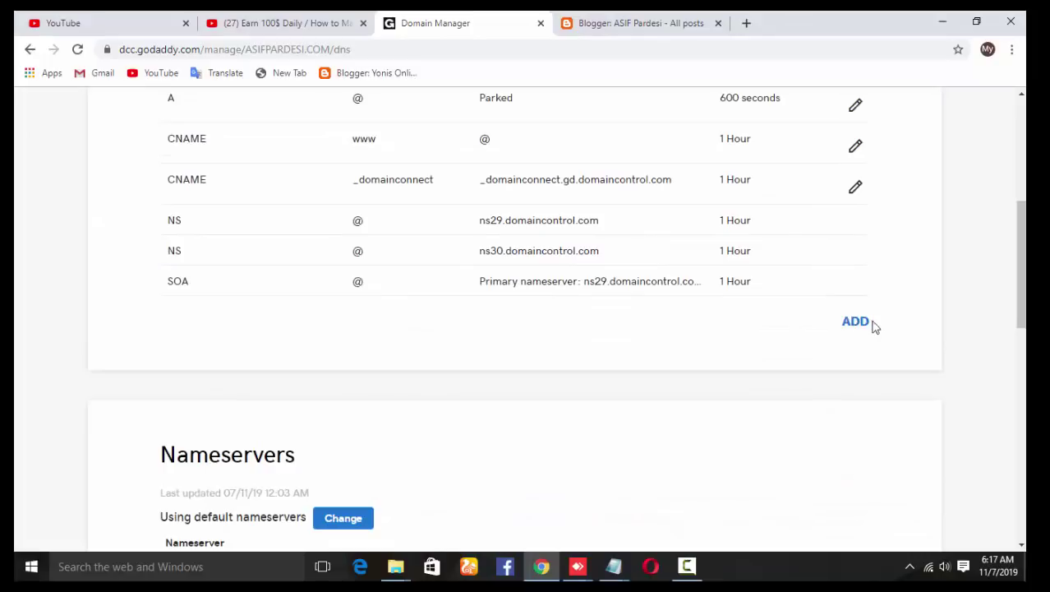
{"action": "scroll", "coordinate": [795, 343], "scroll_direction": "down", "scroll_amount": 1}
{"action": "scroll", "coordinate": [764, 343], "scroll_direction": "up", "scroll_amount": 2}
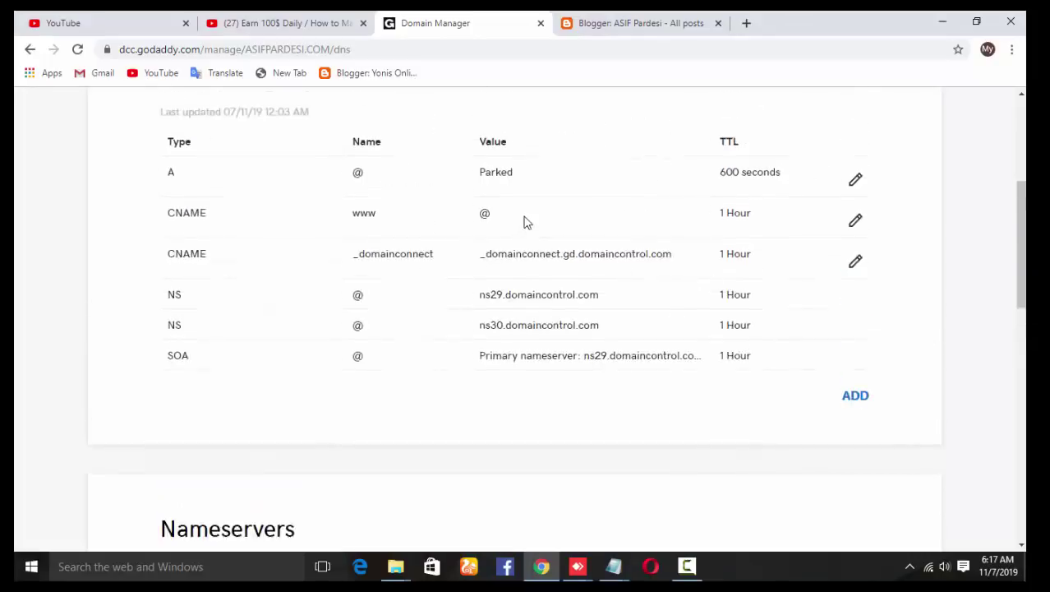
{"action": "left_click", "coordinate": [856, 220]}
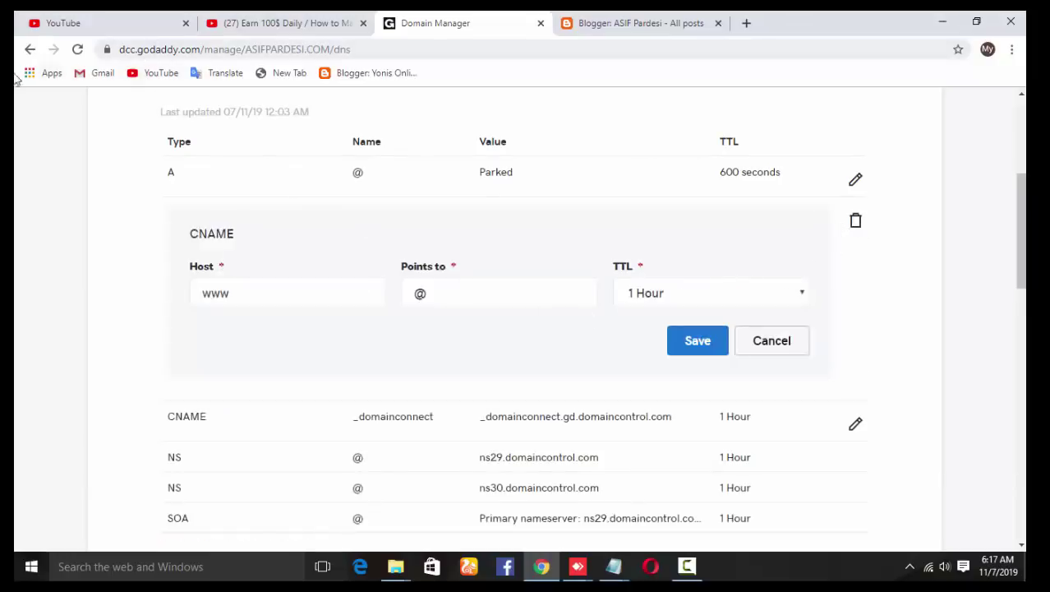
{"action": "left_click", "coordinate": [31, 50]}
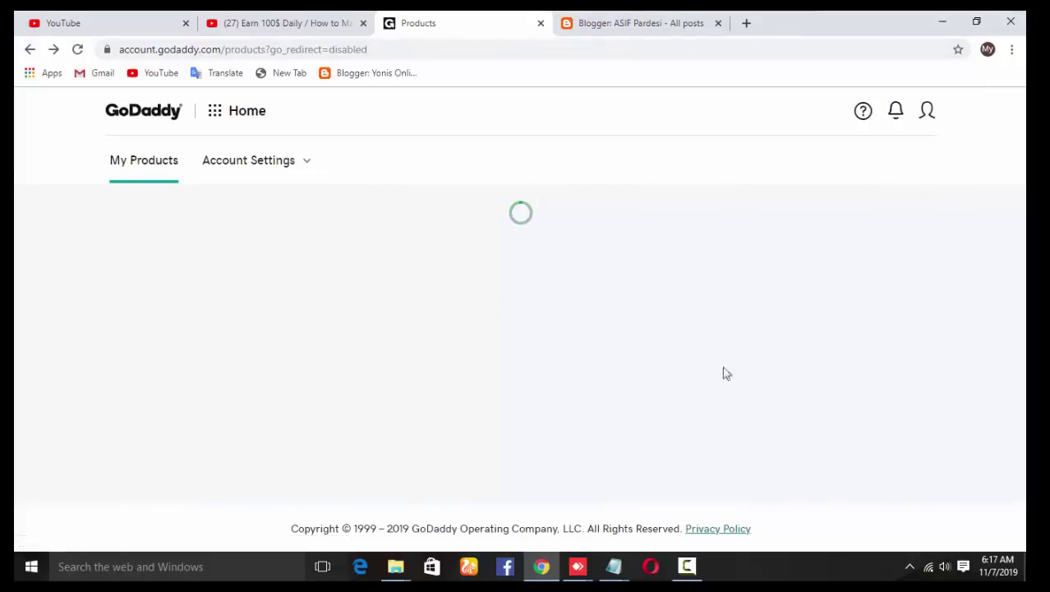
{"action": "scroll", "coordinate": [649, 360], "scroll_direction": "down", "scroll_amount": 1}
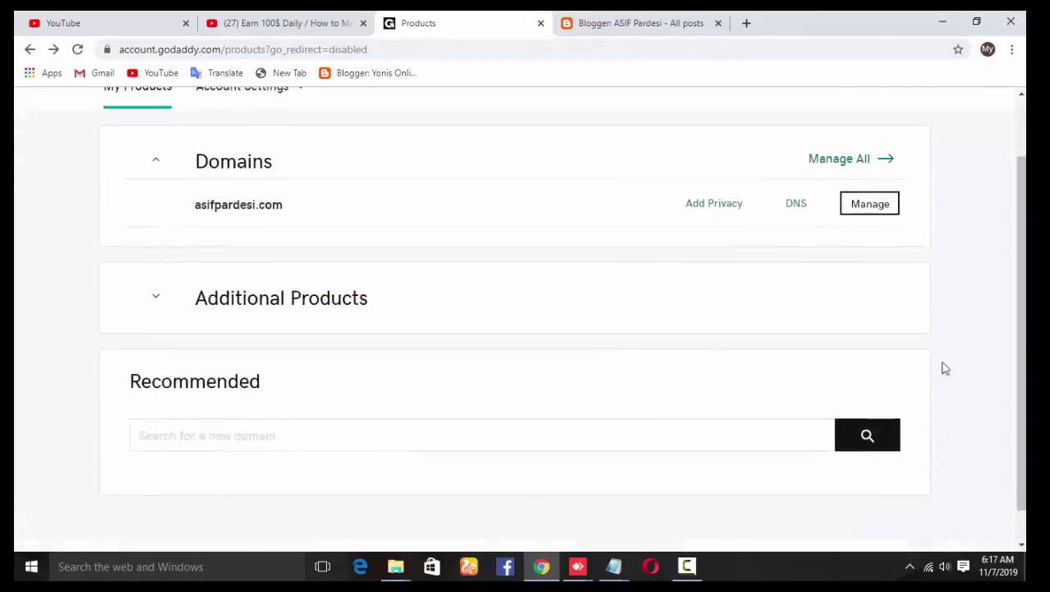
{"action": "left_click", "coordinate": [795, 400]}
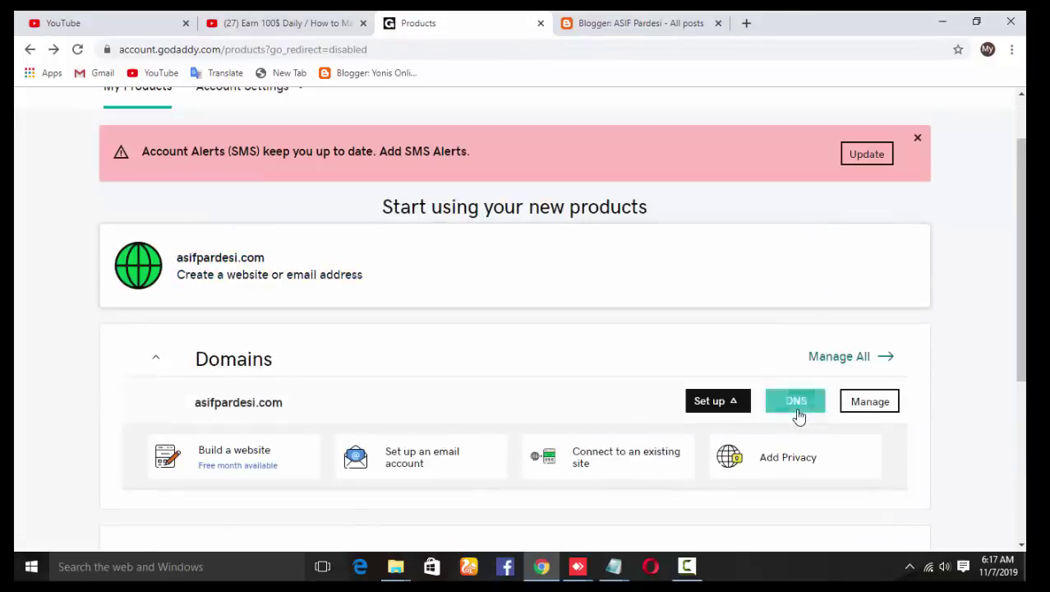
- Start a new CNAME record in the domain's DNS records, going through its Host and Points to fields
{"action": "scroll", "coordinate": [688, 357], "scroll_direction": "down", "scroll_amount": 2}
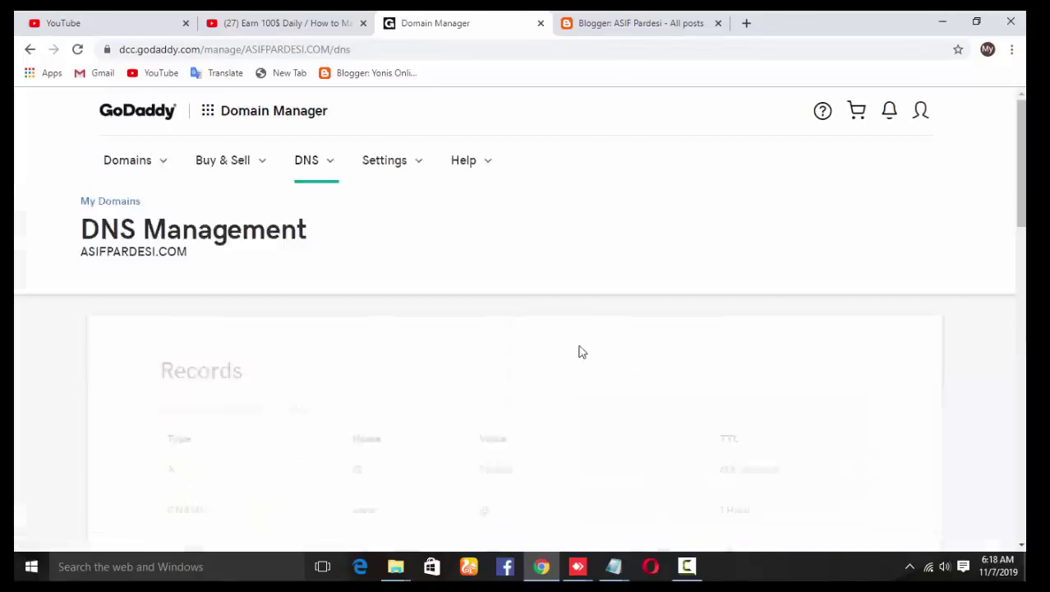
{"action": "scroll", "coordinate": [616, 312], "scroll_direction": "down", "scroll_amount": 2}
{"action": "scroll", "coordinate": [646, 277], "scroll_direction": "down", "scroll_amount": 3}
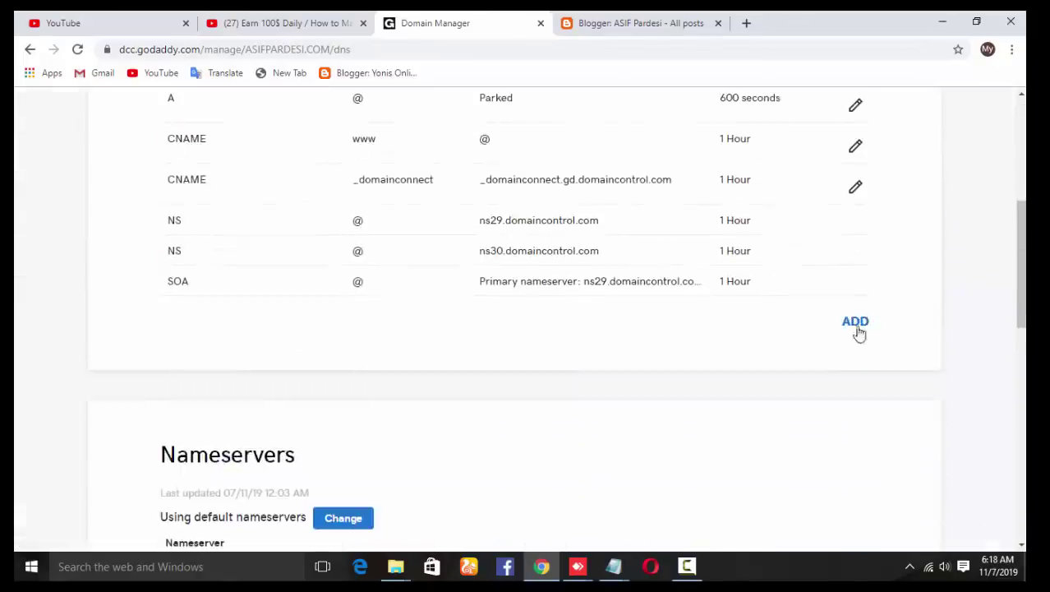
{"action": "left_click", "coordinate": [854, 322]}
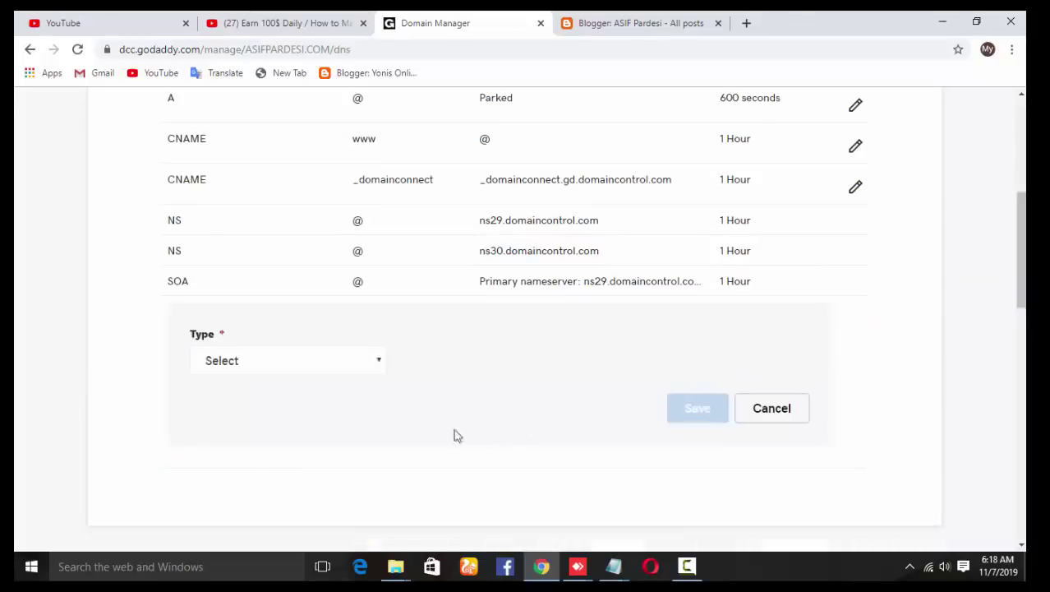
{"action": "left_click", "coordinate": [356, 359]}
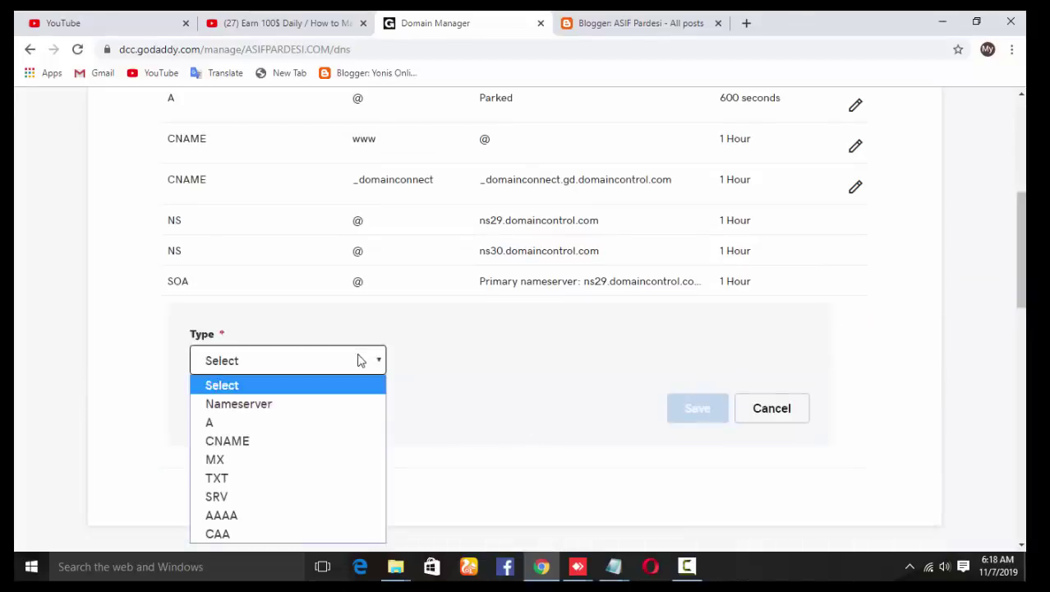
{"action": "left_click", "coordinate": [265, 444]}
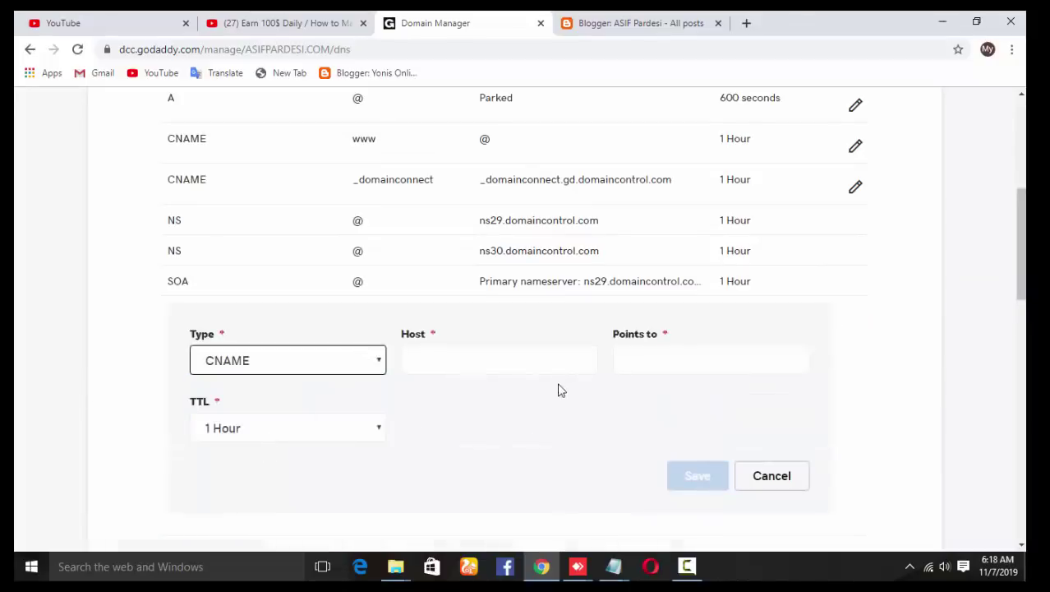
{"action": "left_click", "coordinate": [488, 357]}
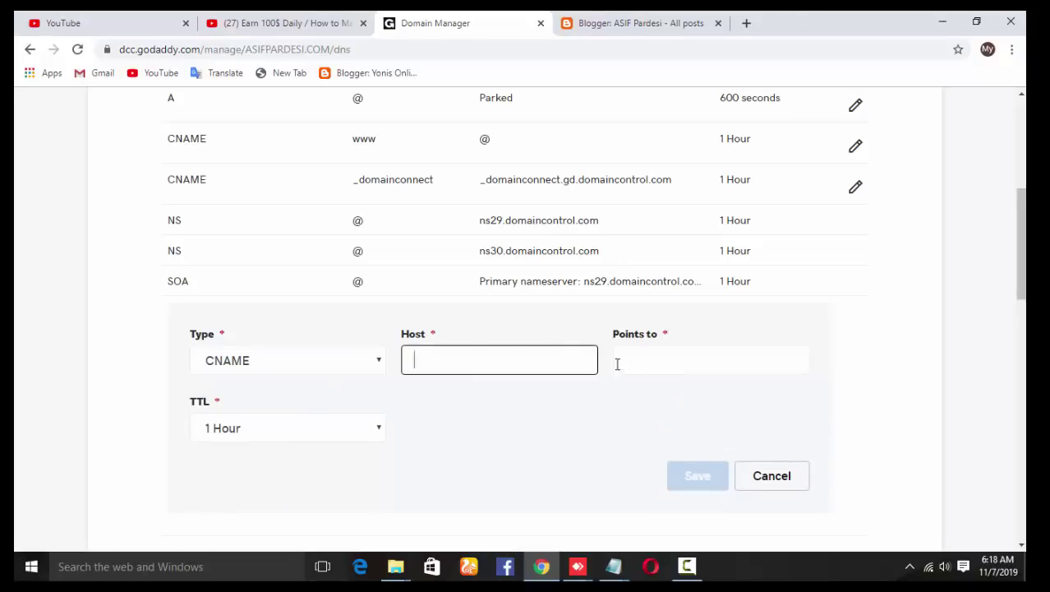
{"action": "left_click", "coordinate": [656, 359]}
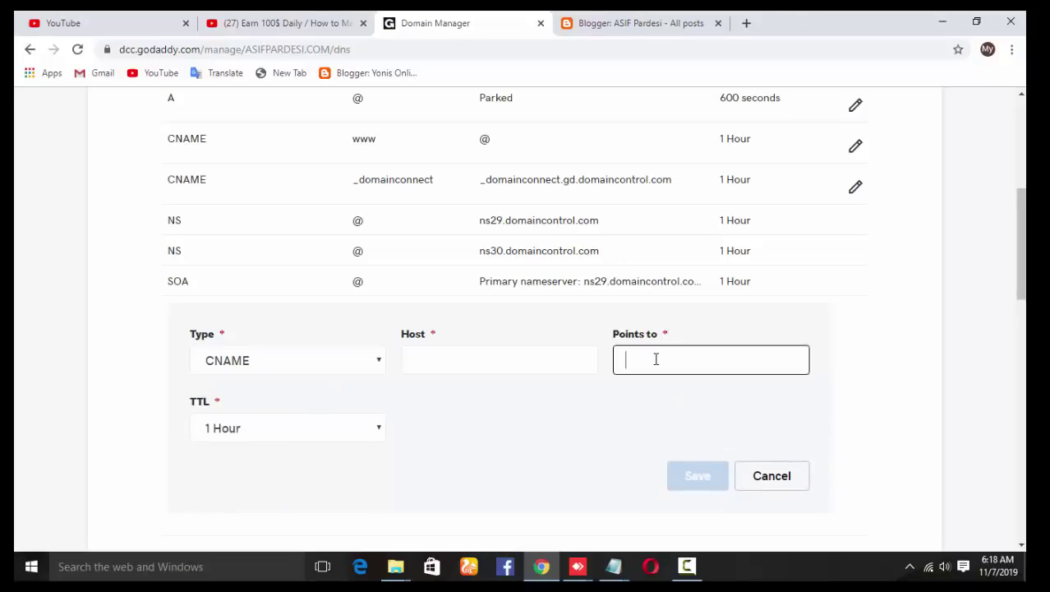
- Switch to Blogger, open the blog's Basic settings and begin setting up a third-party URL for the blog address
{"action": "left_click", "coordinate": [620, 23]}
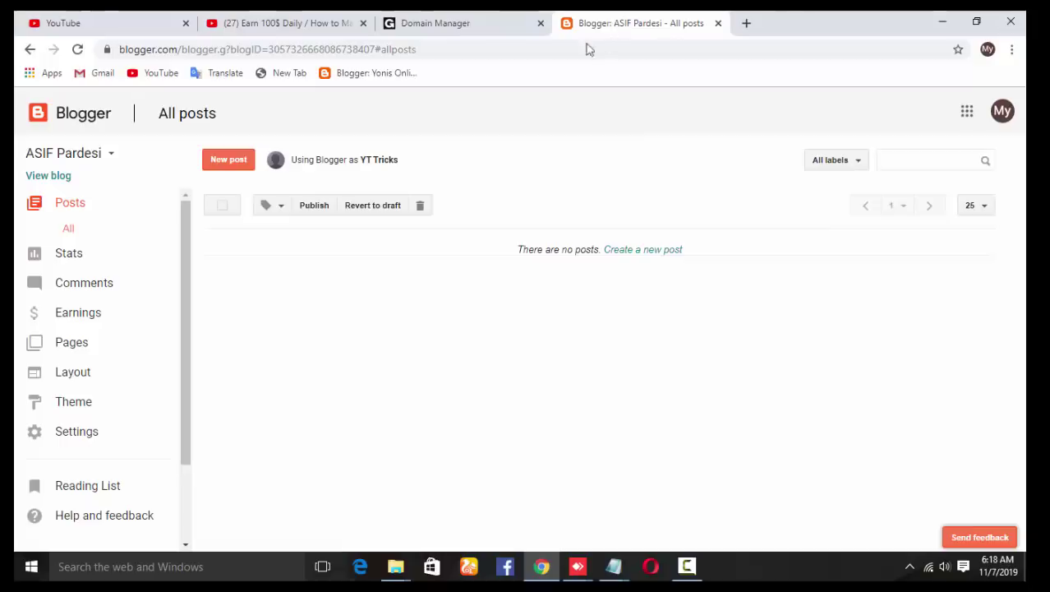
{"action": "left_click", "coordinate": [95, 430]}
{"action": "left_click", "coordinate": [105, 431]}
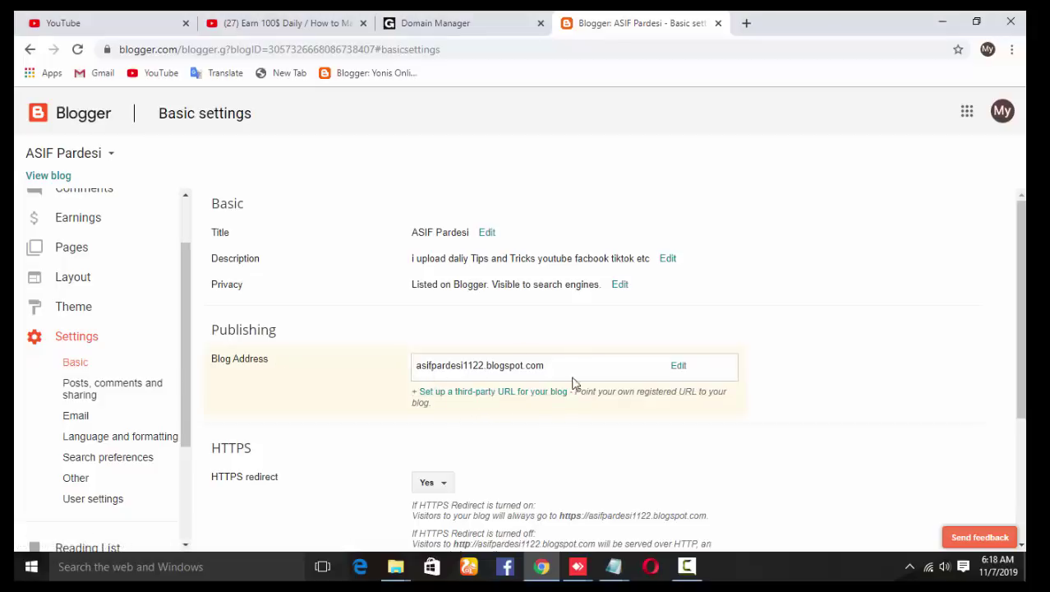
{"action": "left_click_drag", "start_coordinate": [573, 383], "coordinate": [417, 367]}
{"action": "left_click", "coordinate": [469, 420]}
{"action": "left_click", "coordinate": [532, 393]}
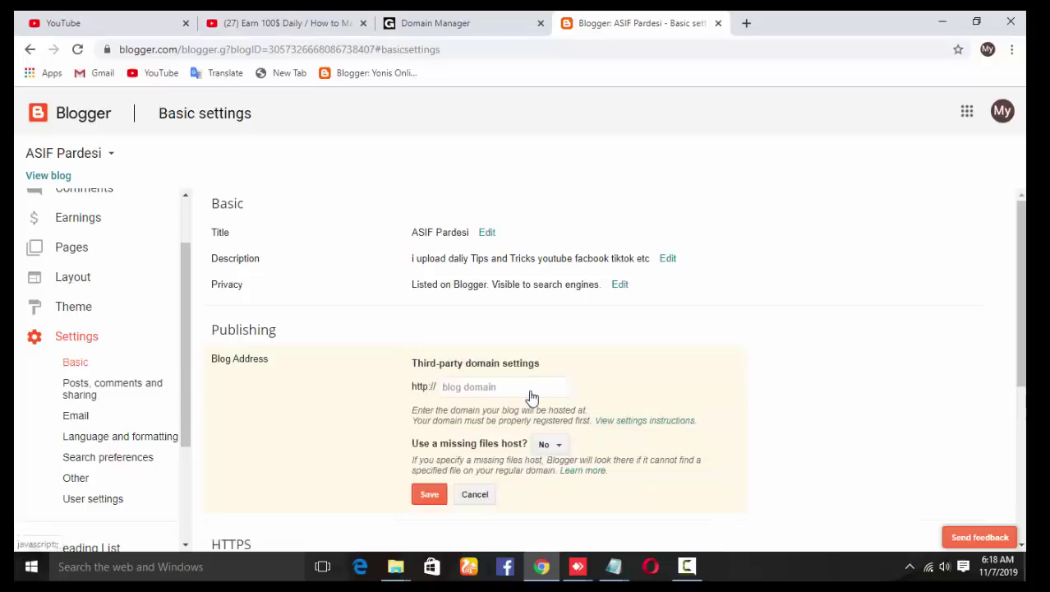
{"action": "scroll", "coordinate": [578, 363], "scroll_direction": "down", "scroll_amount": 1}
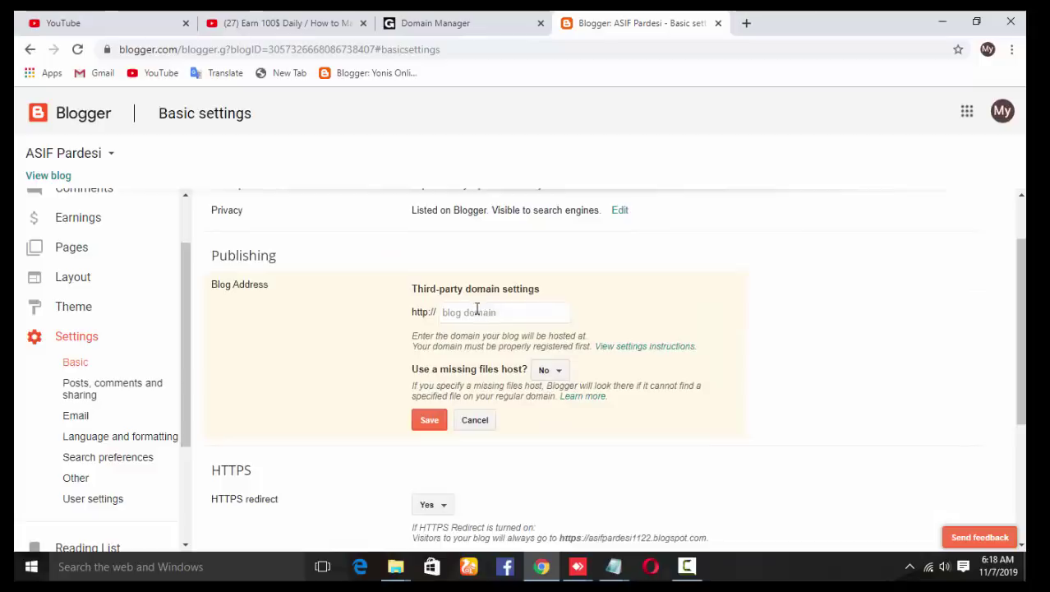
{"action": "left_click", "coordinate": [541, 567]}
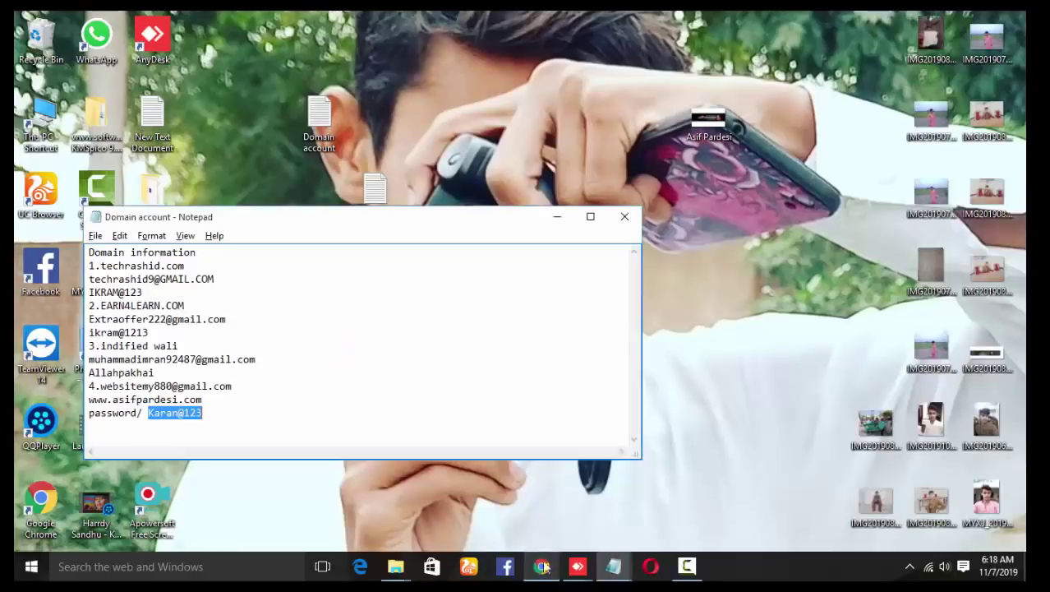
{"action": "left_click", "coordinate": [613, 566]}
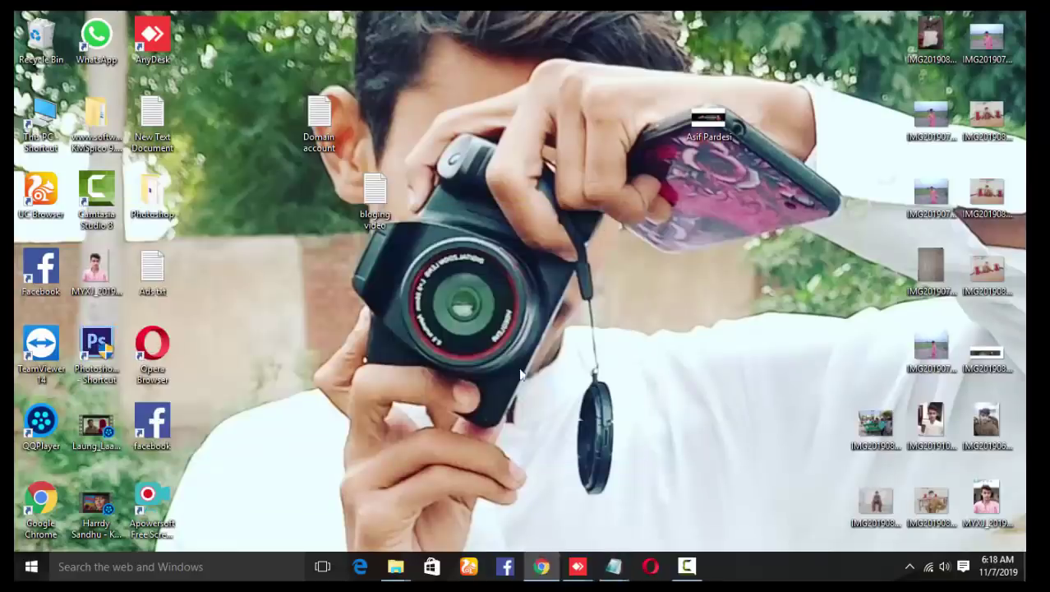
{"action": "left_click", "coordinate": [552, 572]}
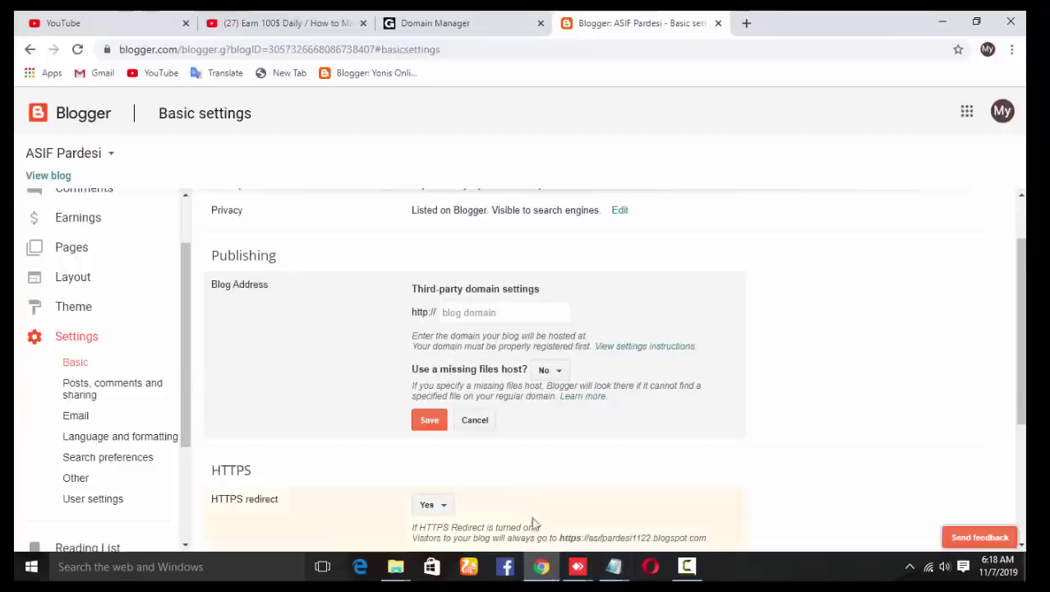
- Go back to the GoDaddy My Products page and copy the owned domain's name from the Domains section
{"action": "left_click", "coordinate": [470, 21]}
{"action": "scroll", "coordinate": [493, 312], "scroll_direction": "down", "scroll_amount": 1}
{"action": "scroll", "coordinate": [377, 269], "scroll_direction": "up", "scroll_amount": 5}
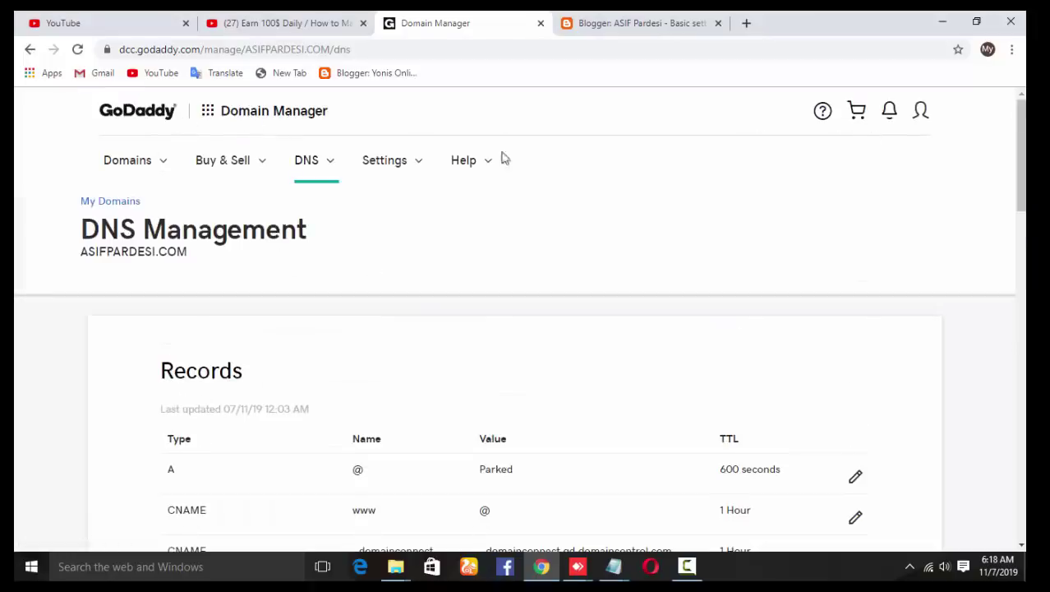
{"action": "left_click", "coordinate": [29, 49]}
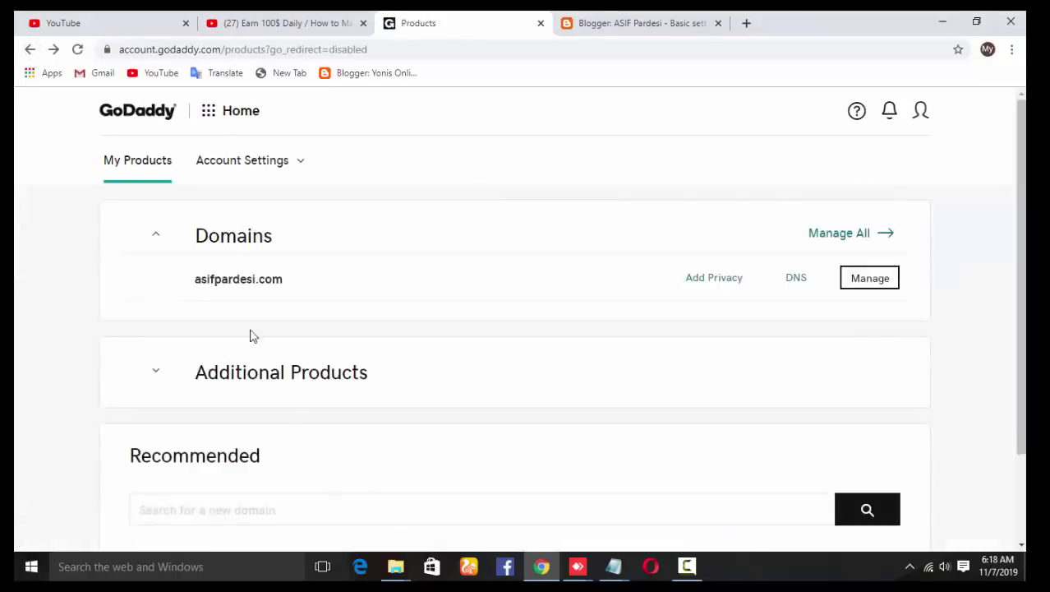
{"action": "double_click", "coordinate": [273, 476]}
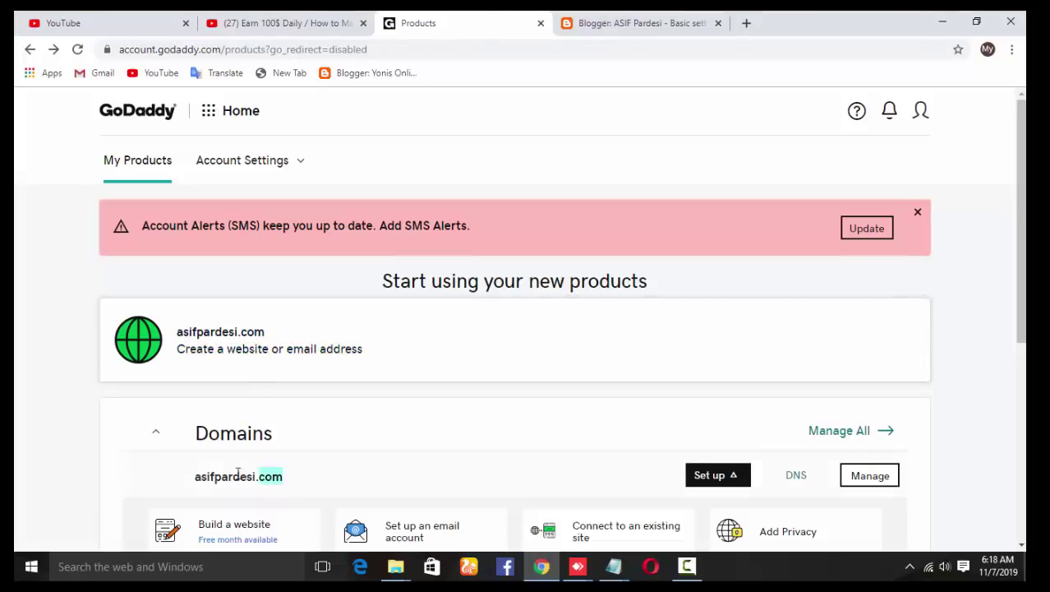
{"action": "left_click_drag", "start_coordinate": [237, 473], "coordinate": [194, 475]}
{"action": "right_click", "coordinate": [205, 472]}
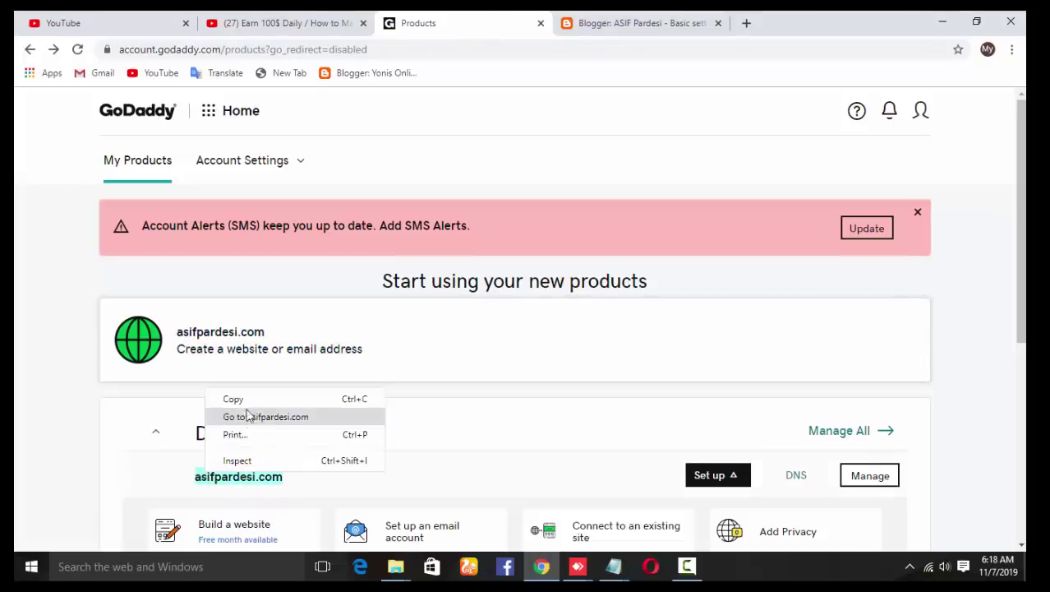
{"action": "left_click", "coordinate": [245, 401]}
- Return to Blogger's third-party domain settings and enter the copied domain with the www prefix as the blog domain
{"action": "left_click", "coordinate": [542, 566]}
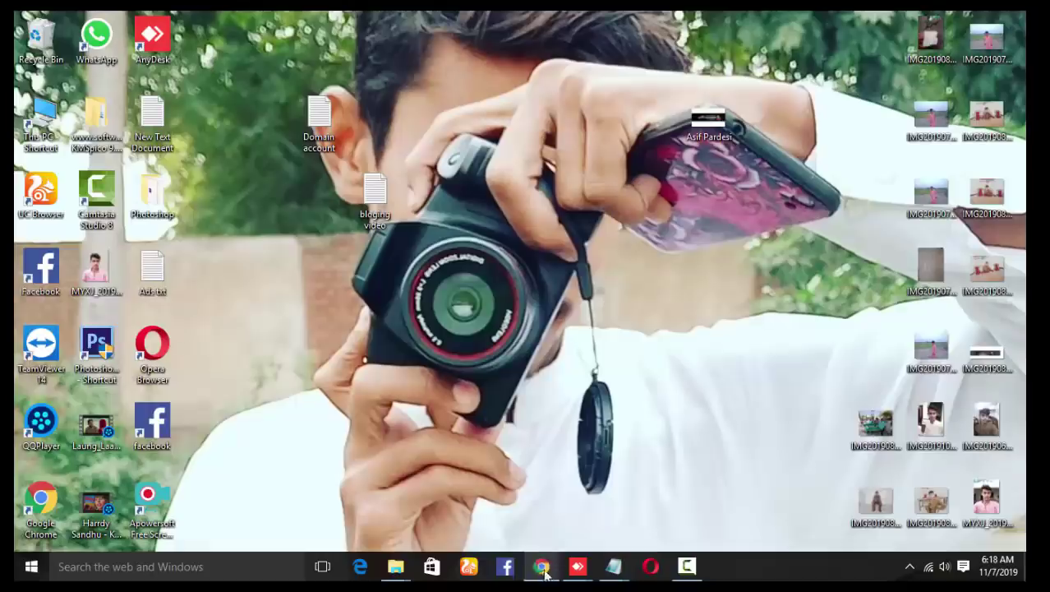
{"action": "left_click", "coordinate": [542, 567]}
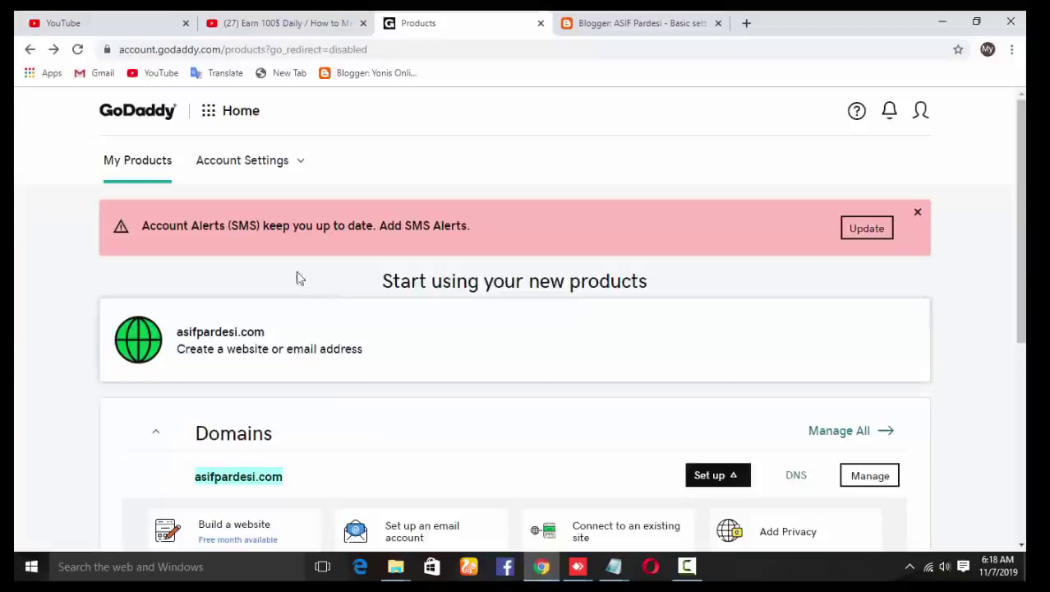
{"action": "left_click", "coordinate": [624, 23]}
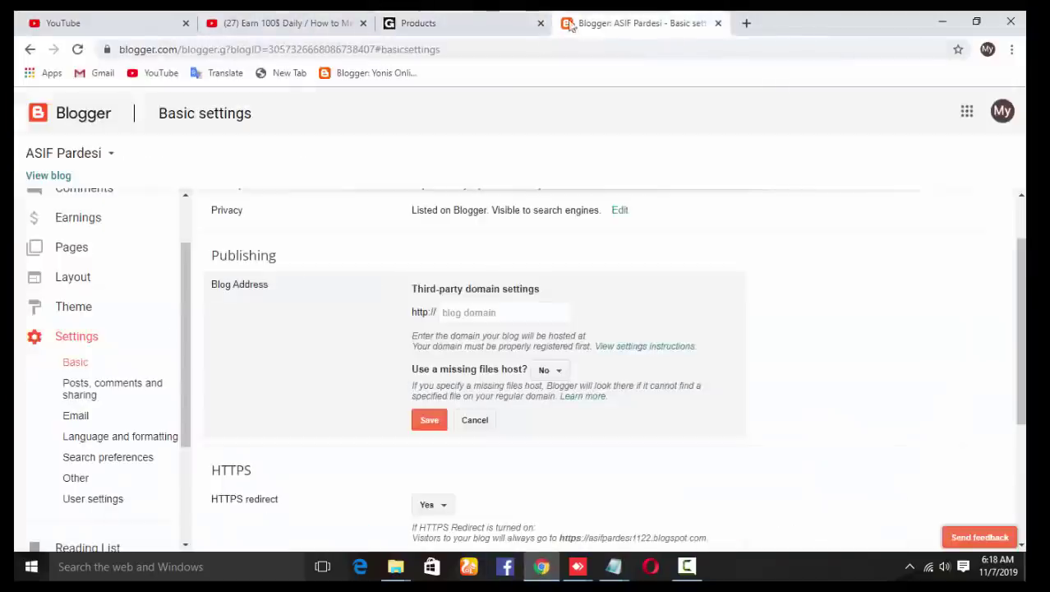
{"action": "left_click", "coordinate": [484, 311]}
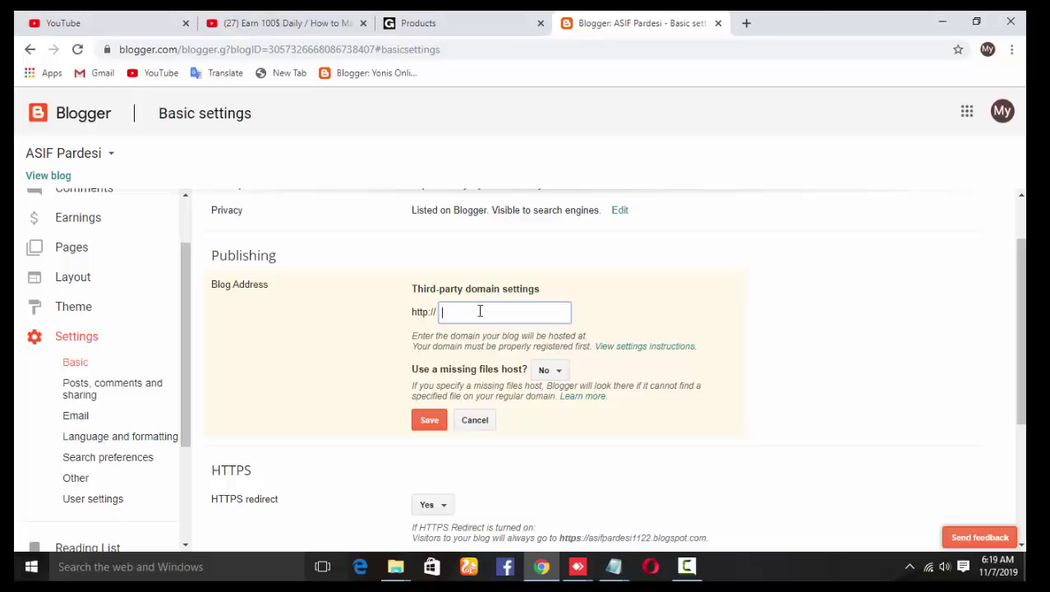
{"action": "type", "text": "www"}
{"action": "right_click", "coordinate": [472, 312]}
{"action": "left_click", "coordinate": [507, 399]}
- Save the third-party domain setting and read the domain verification instructions
{"action": "scroll", "coordinate": [552, 359], "scroll_direction": "down", "scroll_amount": 2}
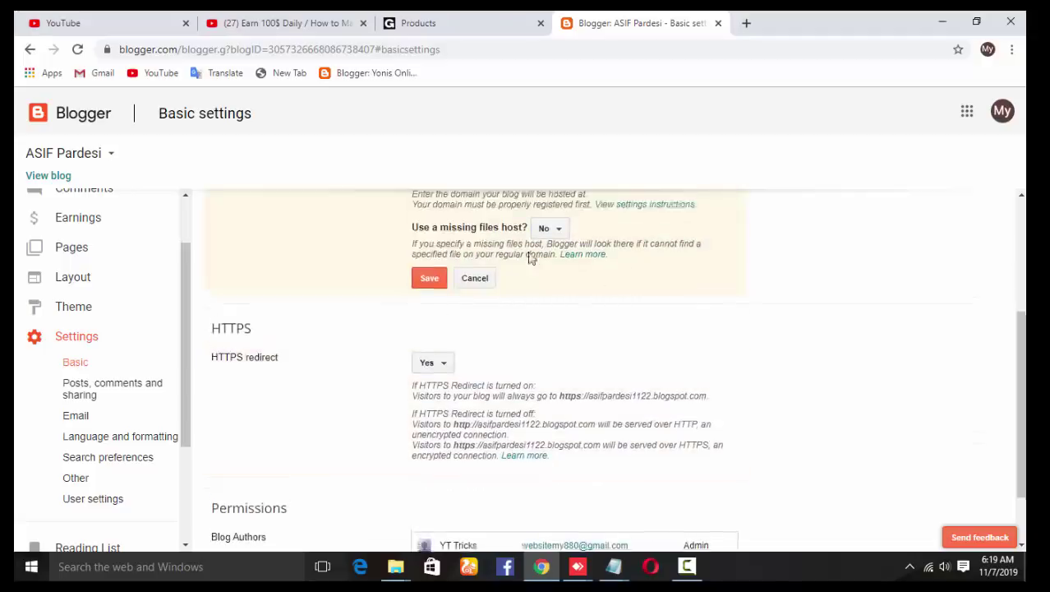
{"action": "scroll", "coordinate": [443, 349], "scroll_direction": "up", "scroll_amount": 1}
{"action": "left_click", "coordinate": [429, 346]}
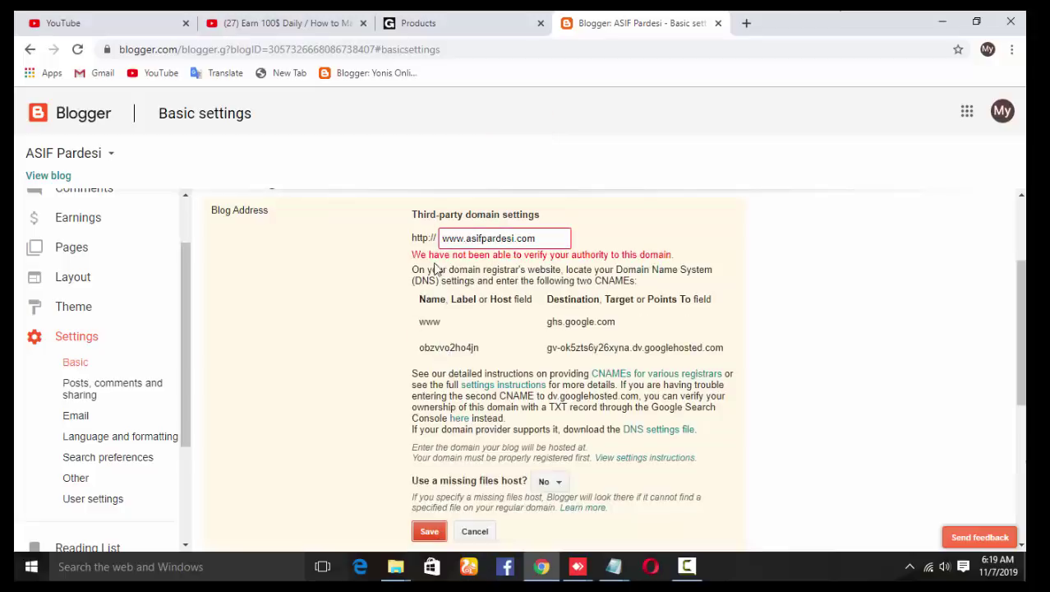
{"action": "left_click_drag", "start_coordinate": [411, 256], "coordinate": [674, 255]}
{"action": "left_click", "coordinate": [674, 255]}
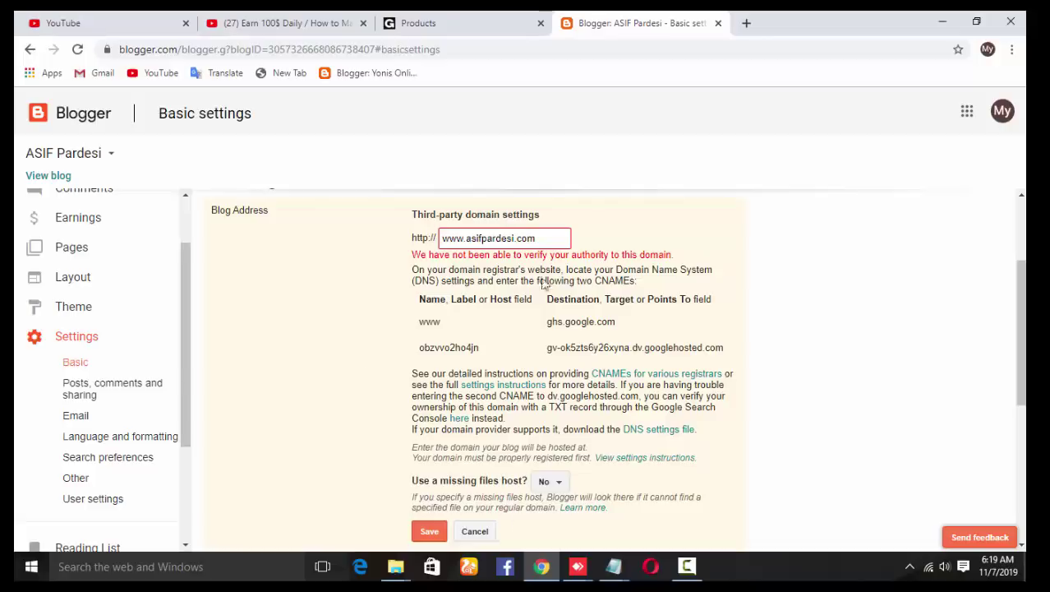
- Return to GoDaddy's My Products page and open DNS management for the owned domain
{"action": "left_click", "coordinate": [471, 26]}
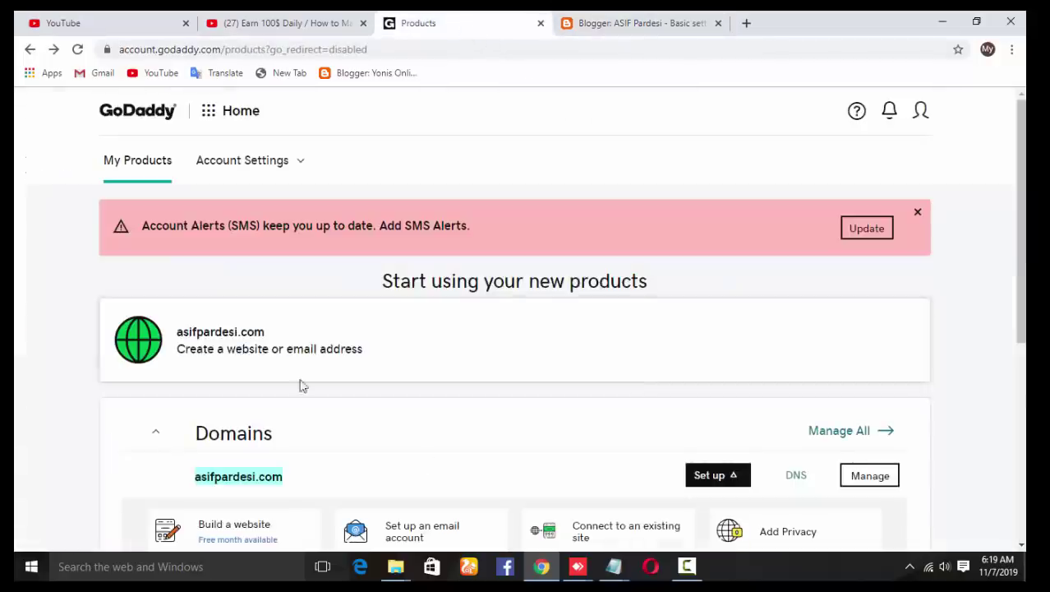
{"action": "scroll", "coordinate": [519, 366], "scroll_direction": "down", "scroll_amount": 2}
{"action": "scroll", "coordinate": [460, 394], "scroll_direction": "down", "scroll_amount": 2}
{"action": "scroll", "coordinate": [396, 382], "scroll_direction": "up", "scroll_amount": 4}
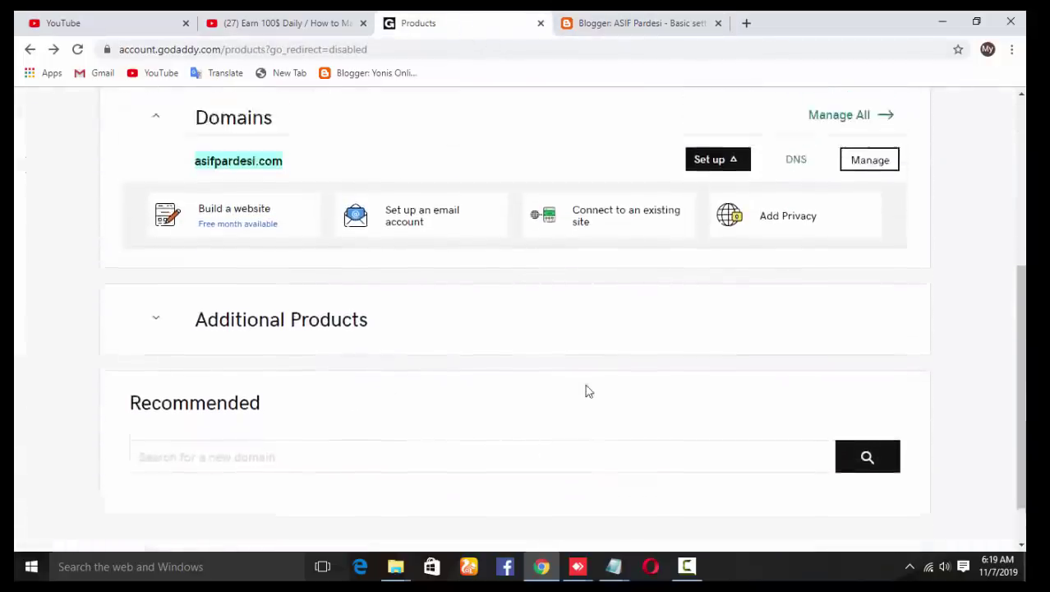
{"action": "scroll", "coordinate": [575, 396], "scroll_direction": "up", "scroll_amount": 2}
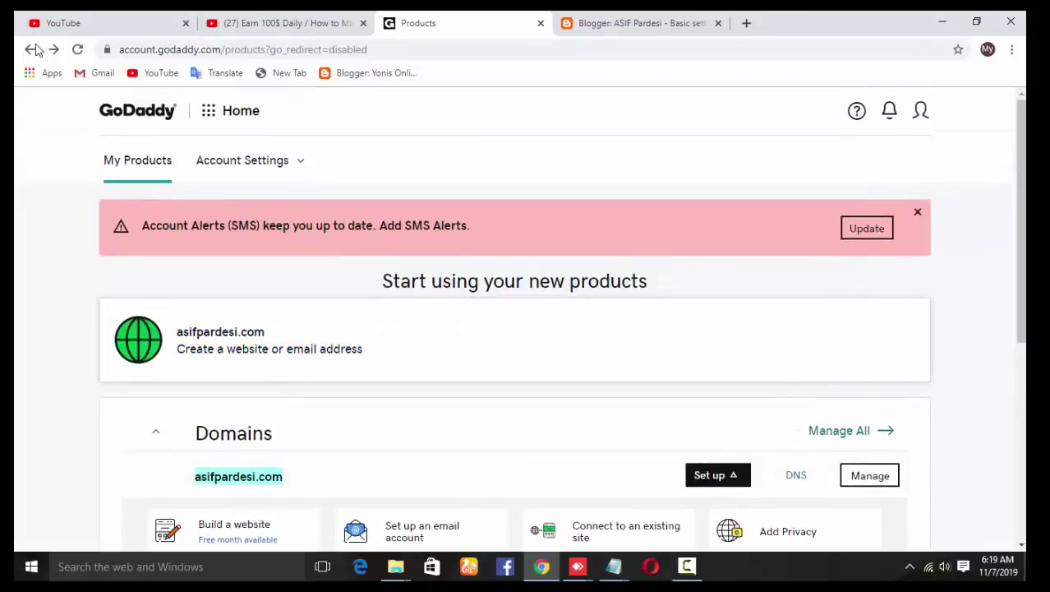
{"action": "left_click", "coordinate": [33, 50]}
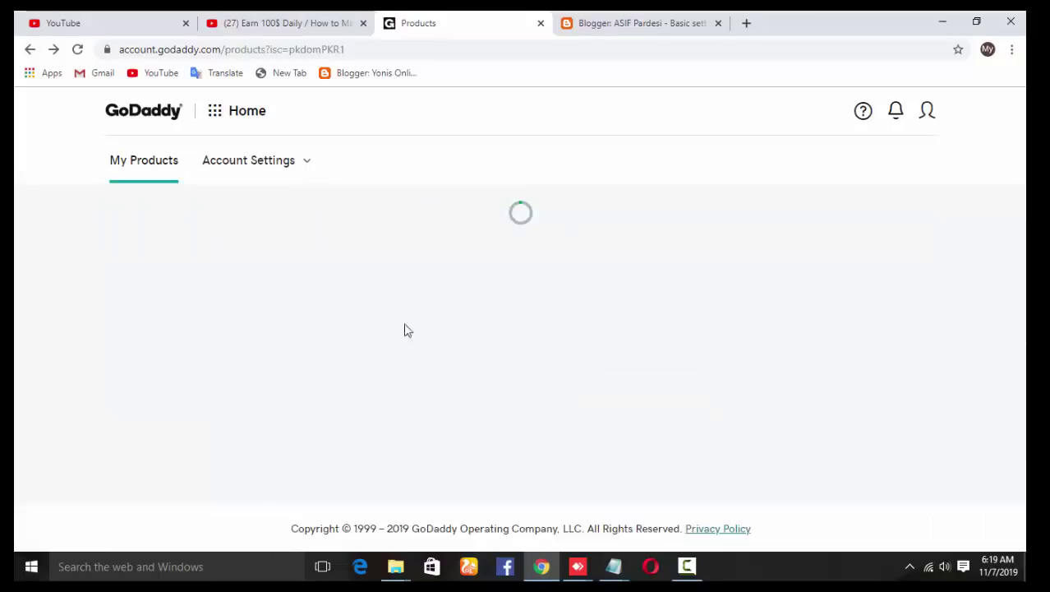
{"action": "scroll", "coordinate": [619, 250], "scroll_direction": "down", "scroll_amount": 2}
{"action": "scroll", "coordinate": [539, 413], "scroll_direction": "down", "scroll_amount": 3}
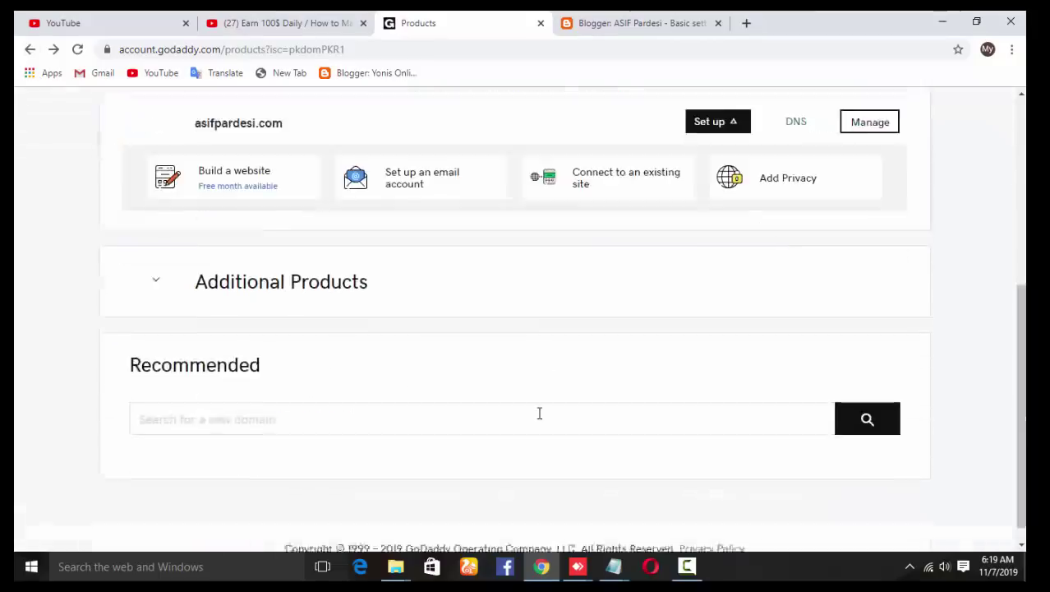
{"action": "scroll", "coordinate": [797, 340], "scroll_direction": "up", "scroll_amount": 3}
{"action": "left_click", "coordinate": [793, 329]}
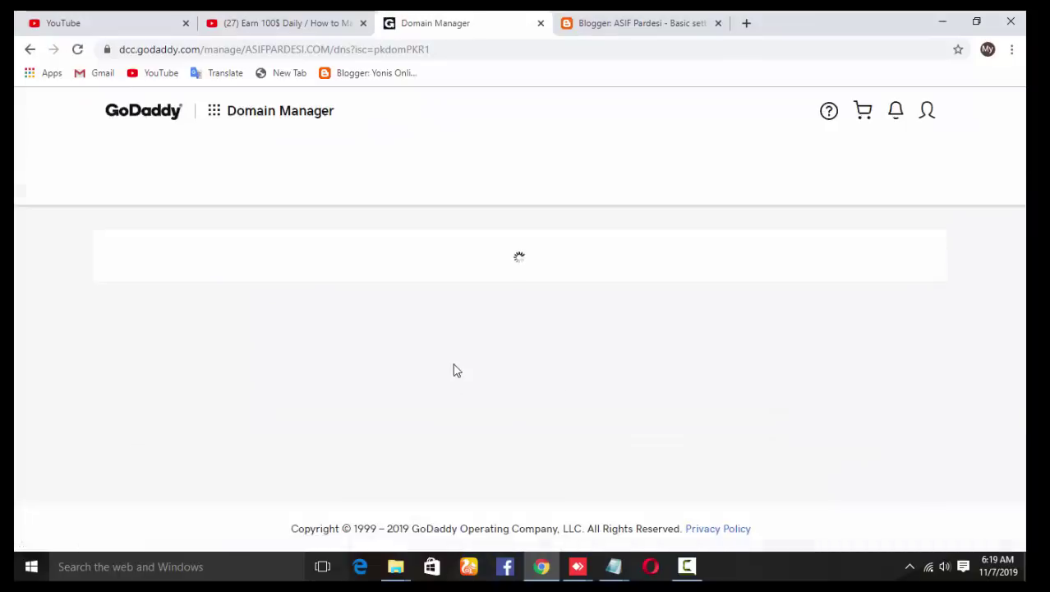
- Start adding a new DNS record of type CNAME in the domain's Records section
{"action": "scroll", "coordinate": [553, 342], "scroll_direction": "down", "scroll_amount": 8}
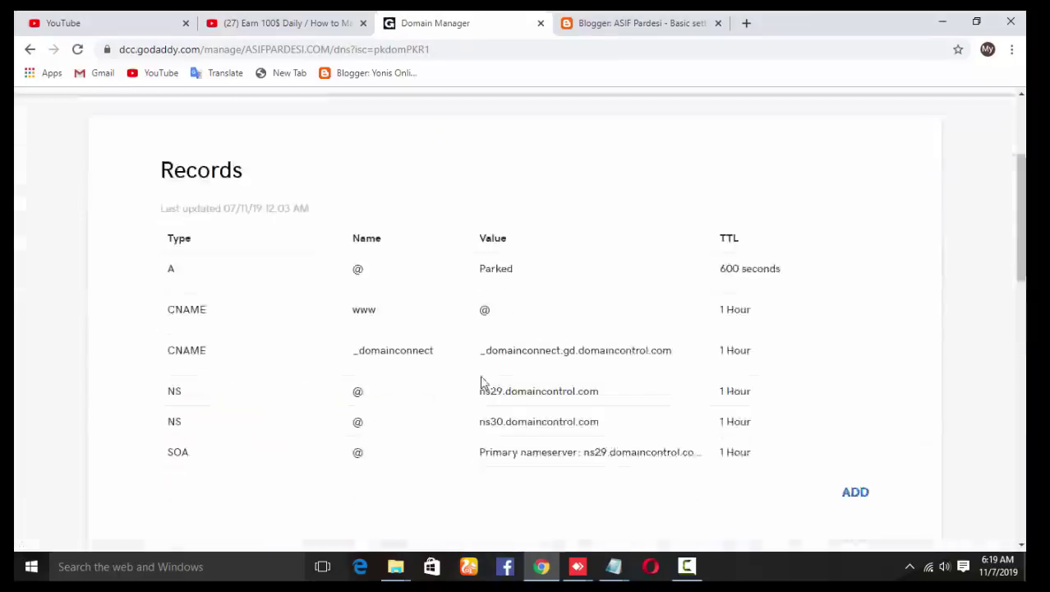
{"action": "scroll", "coordinate": [604, 354], "scroll_direction": "up", "scroll_amount": 2}
{"action": "left_click", "coordinate": [855, 247]}
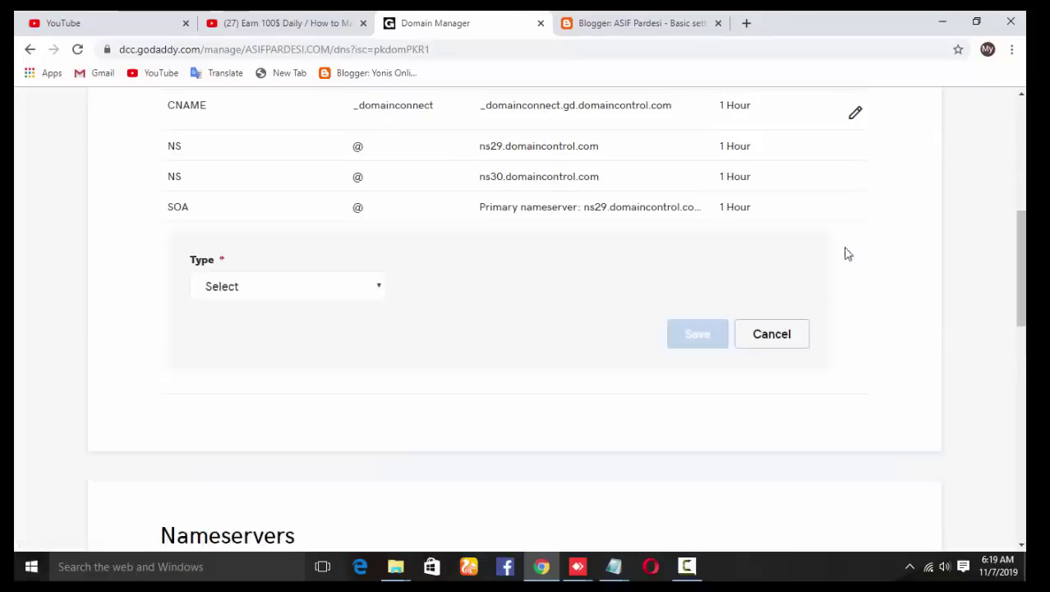
{"action": "left_click", "coordinate": [375, 282]}
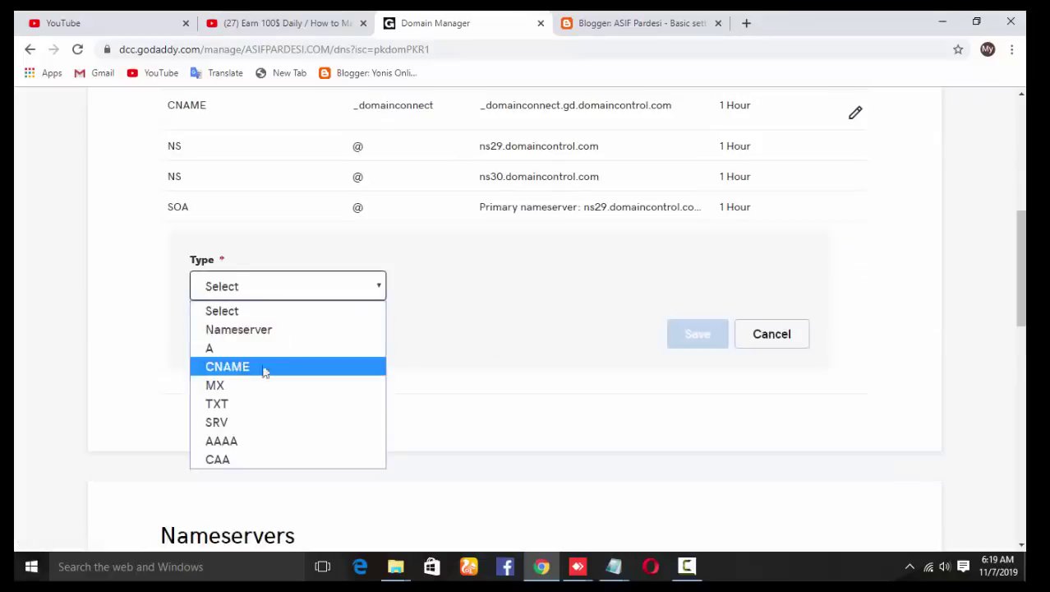
{"action": "left_click", "coordinate": [263, 368]}
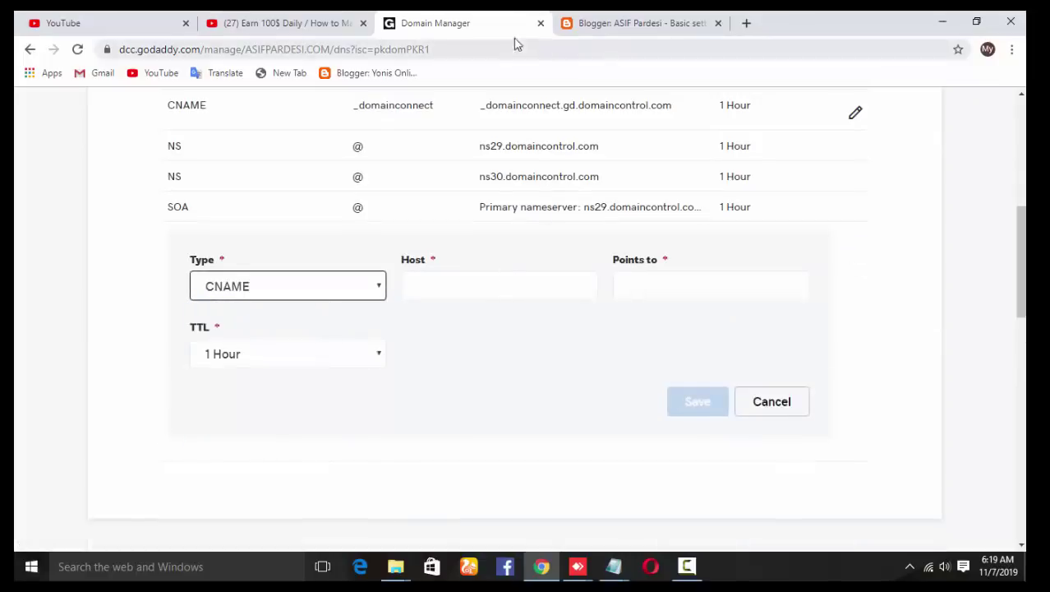
- Copy the first host value, www, from Blogger's CNAME instructions into the new record's Host field on GoDaddy
{"action": "left_click", "coordinate": [594, 25]}
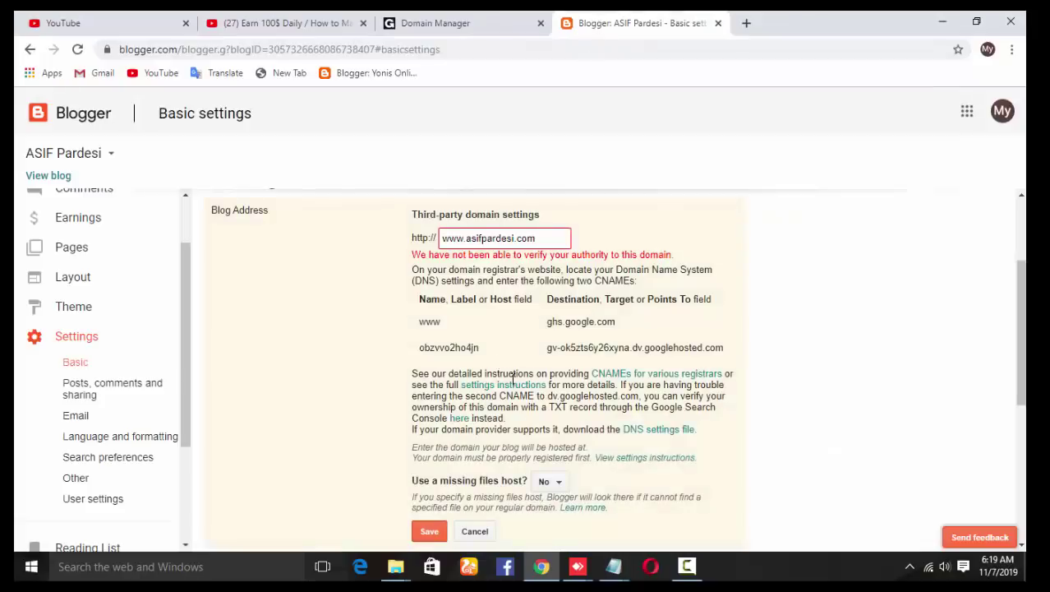
{"action": "left_click_drag", "start_coordinate": [440, 321], "coordinate": [420, 325]}
{"action": "right_click", "coordinate": [429, 321]}
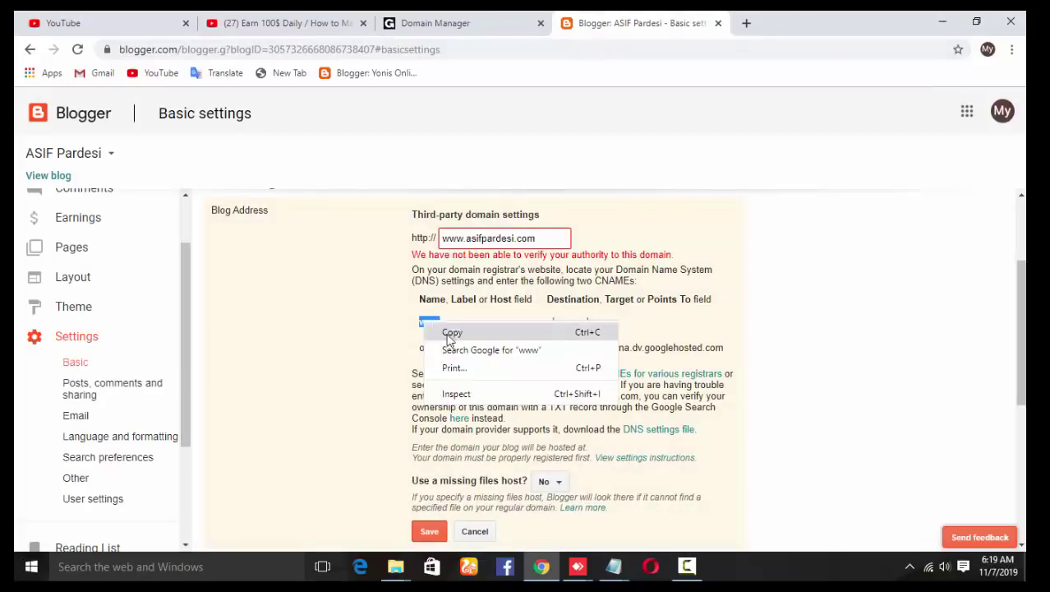
{"action": "left_click", "coordinate": [445, 331]}
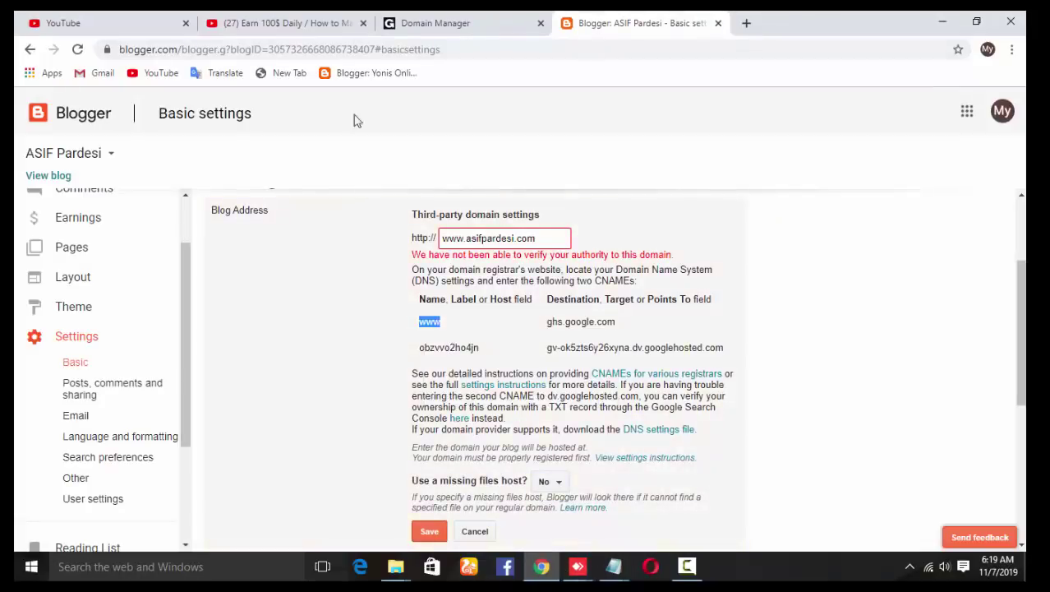
{"action": "left_click", "coordinate": [427, 23]}
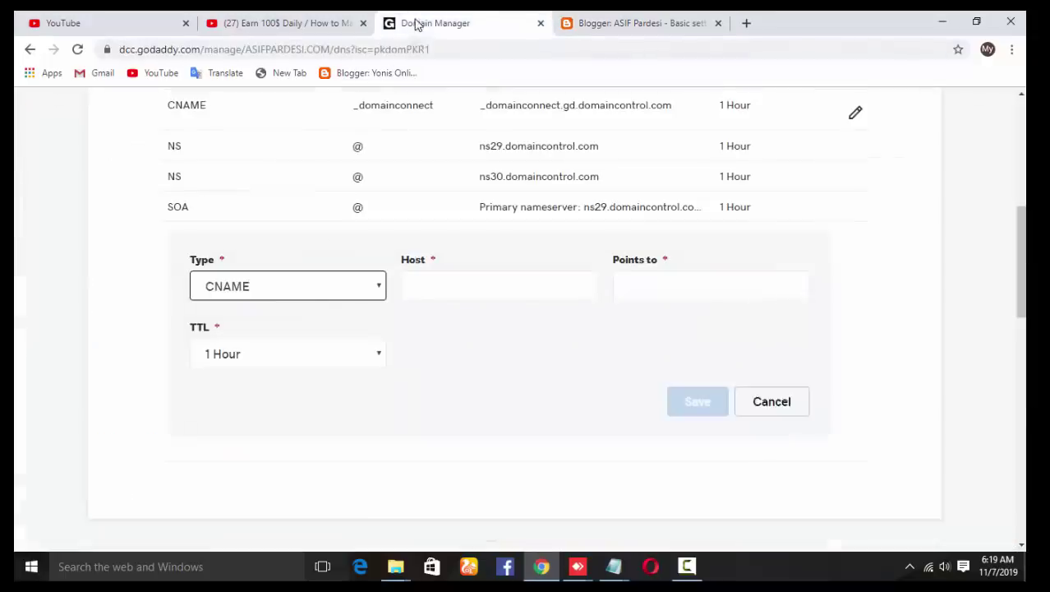
{"action": "right_click", "coordinate": [498, 288]}
{"action": "left_click", "coordinate": [549, 375]}
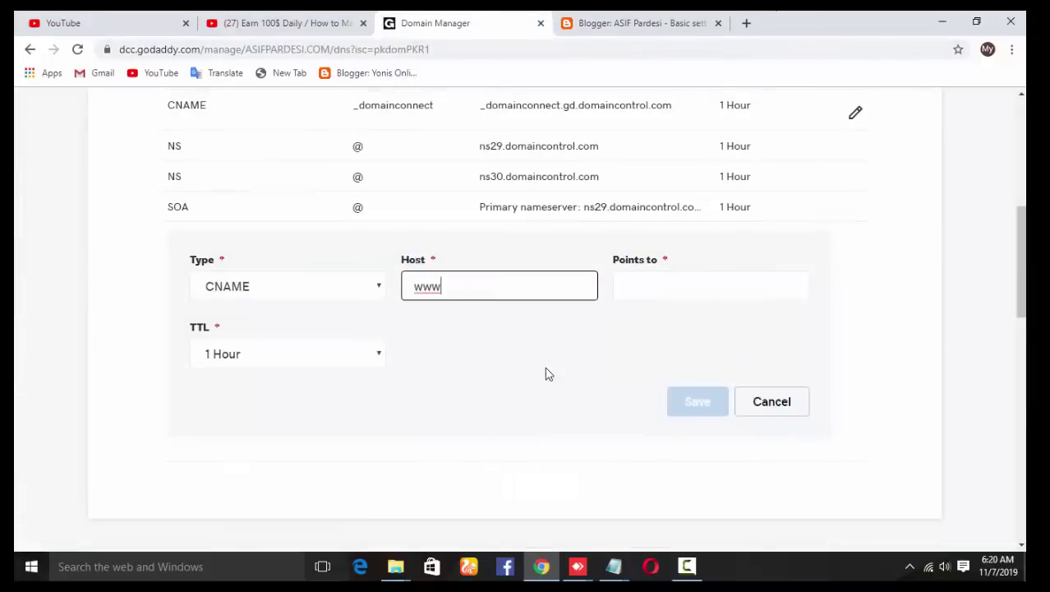
- Copy ghs.google.com from Blogger into the new record's Points to field on GoDaddy and try to save the record
{"action": "left_click", "coordinate": [668, 281]}
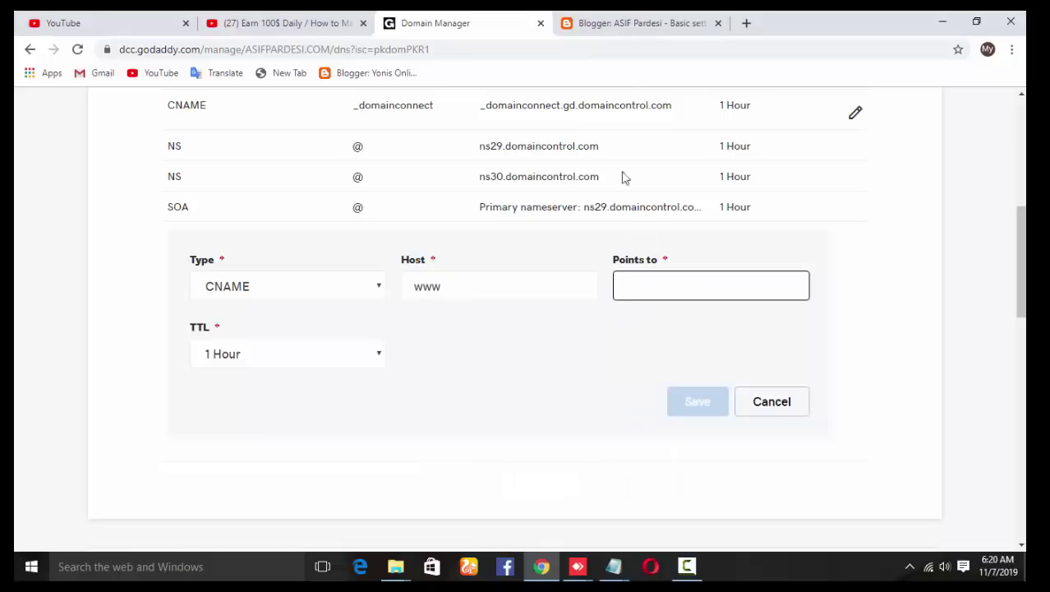
{"action": "left_click", "coordinate": [622, 24]}
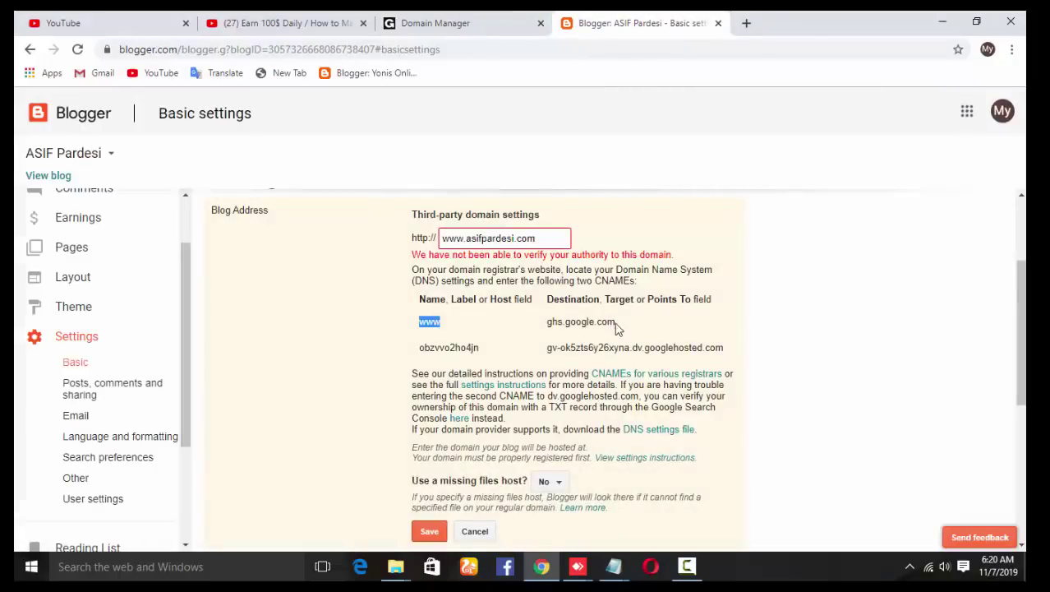
{"action": "left_click_drag", "start_coordinate": [617, 322], "coordinate": [555, 326]}
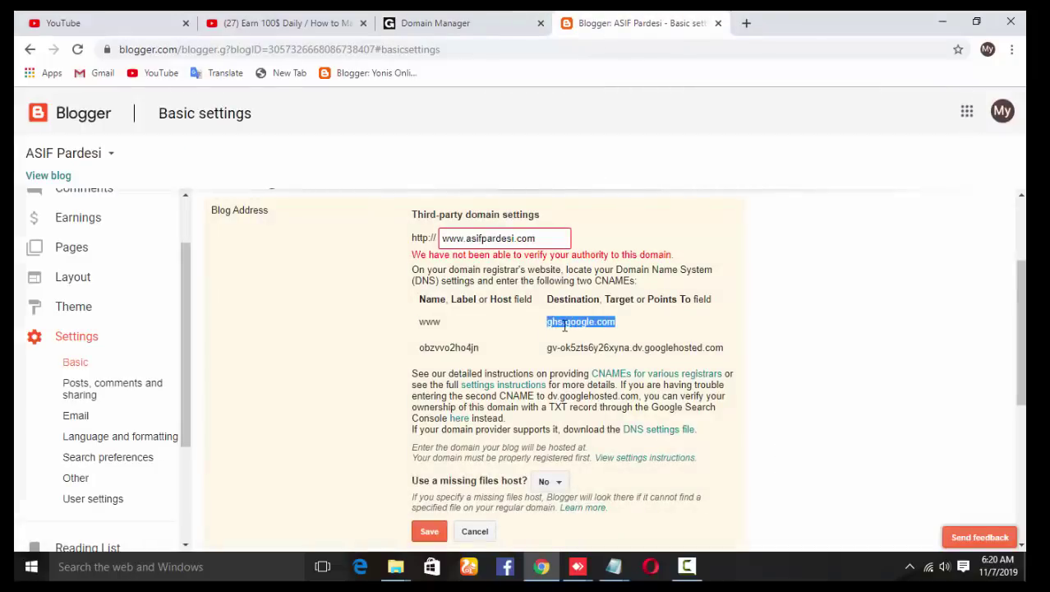
{"action": "right_click", "coordinate": [566, 326]}
{"action": "left_click", "coordinate": [580, 336]}
{"action": "left_click", "coordinate": [479, 20]}
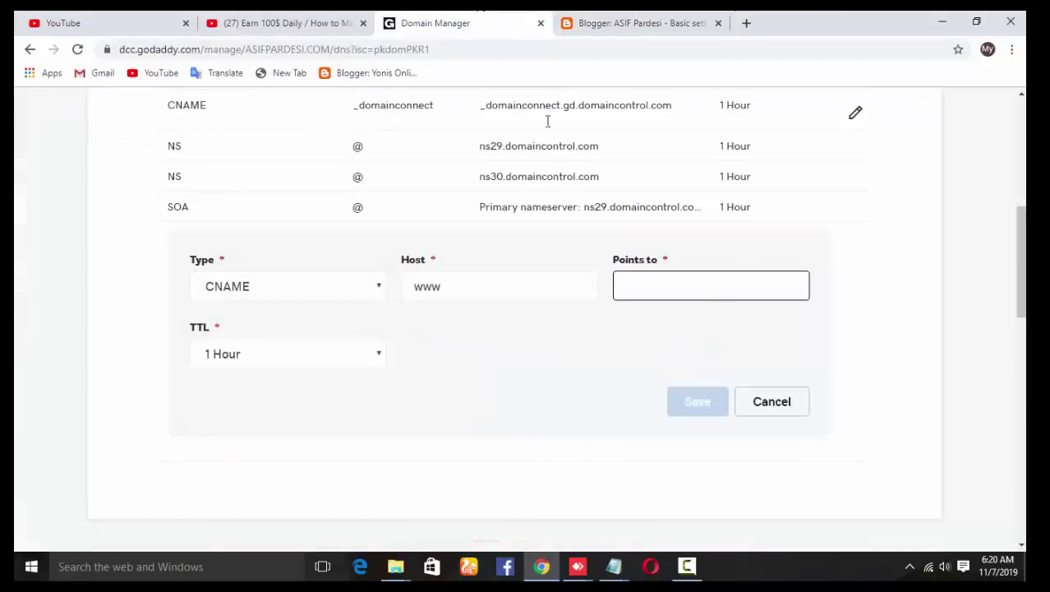
{"action": "right_click", "coordinate": [644, 281]}
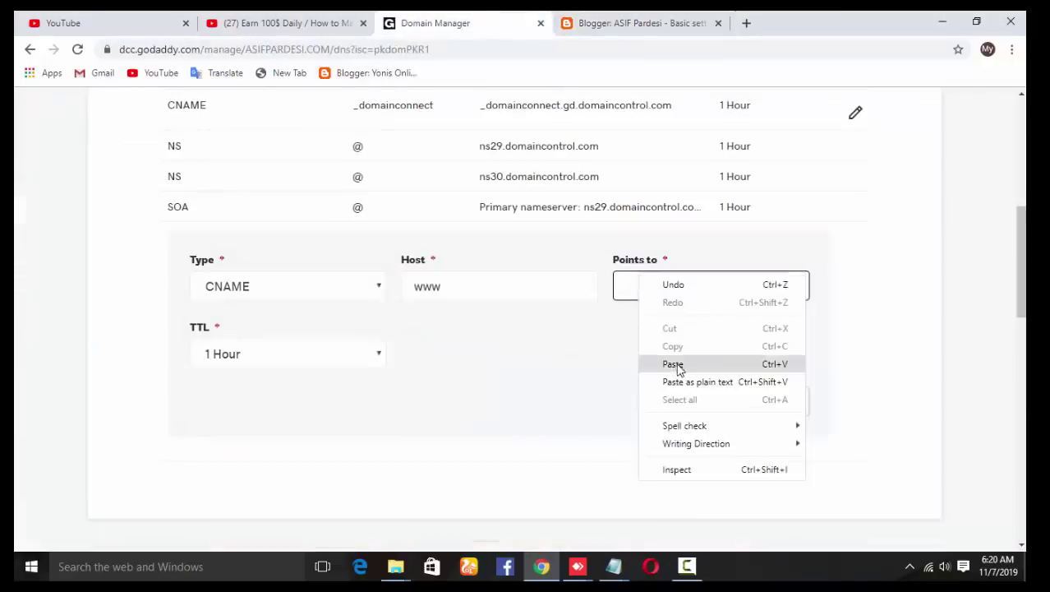
{"action": "left_click", "coordinate": [673, 363]}
{"action": "left_click", "coordinate": [724, 400]}
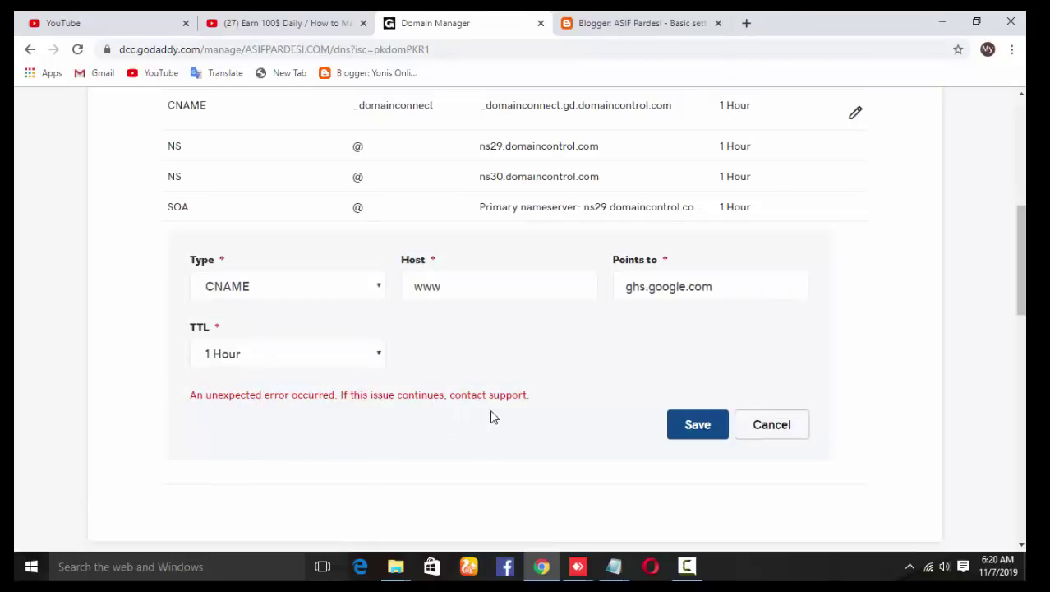
{"action": "scroll", "coordinate": [493, 380], "scroll_direction": "up", "scroll_amount": 1}
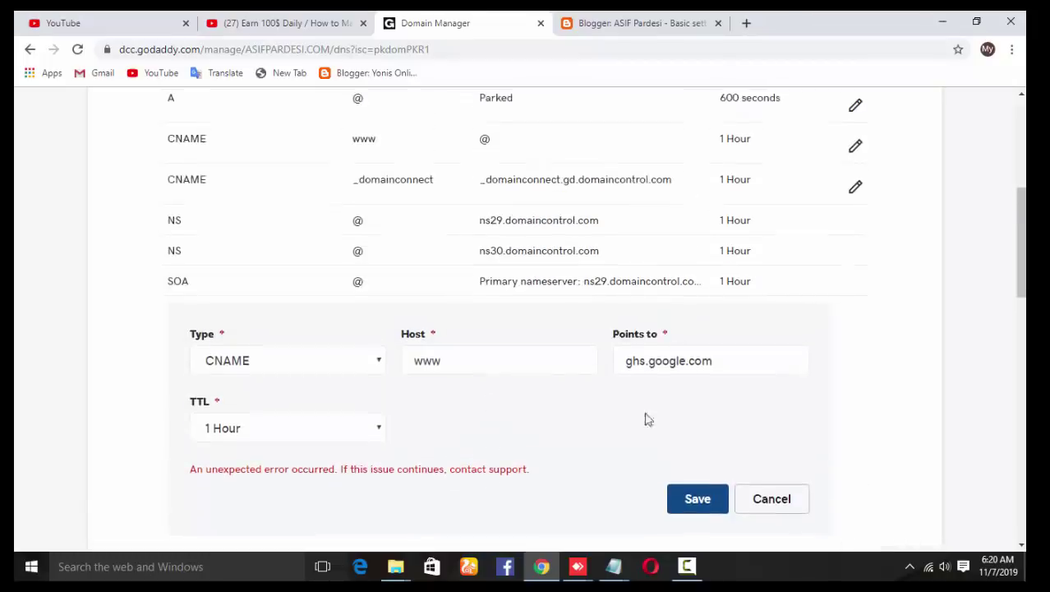
{"action": "left_click", "coordinate": [689, 566]}
{"action": "left_click", "coordinate": [963, 533]}
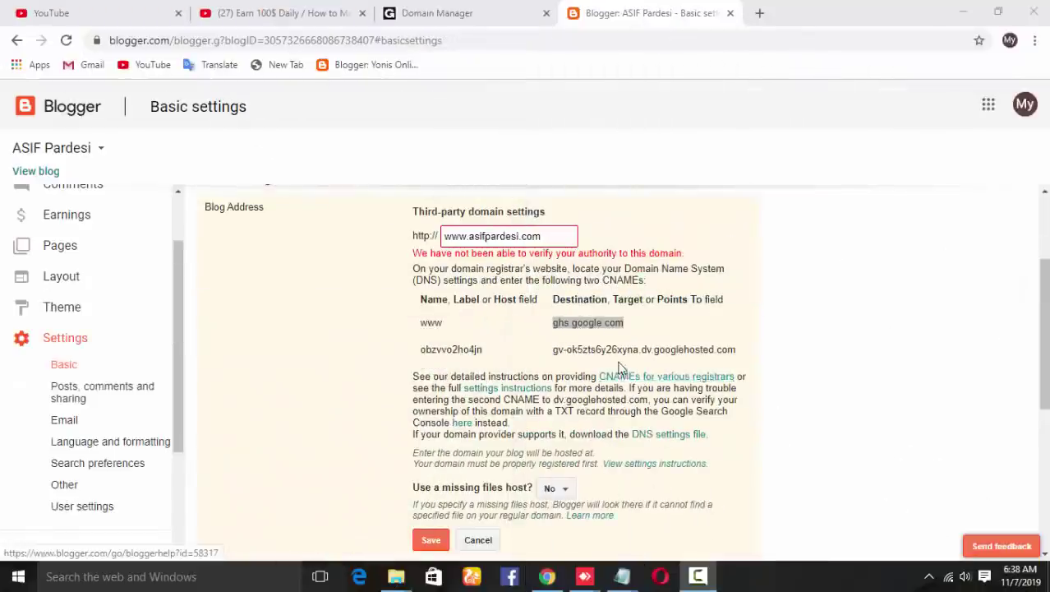
{"action": "scroll", "coordinate": [536, 321], "scroll_direction": "down", "scroll_amount": 1}
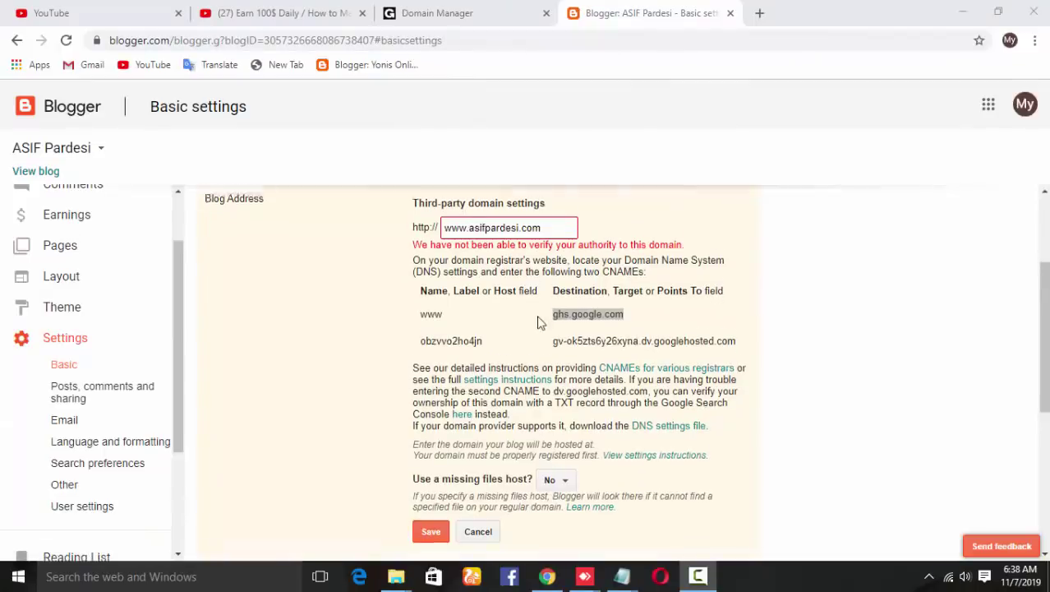
{"action": "left_click", "coordinate": [546, 577]}
{"action": "scroll", "coordinate": [558, 353], "scroll_direction": "up", "scroll_amount": 1}
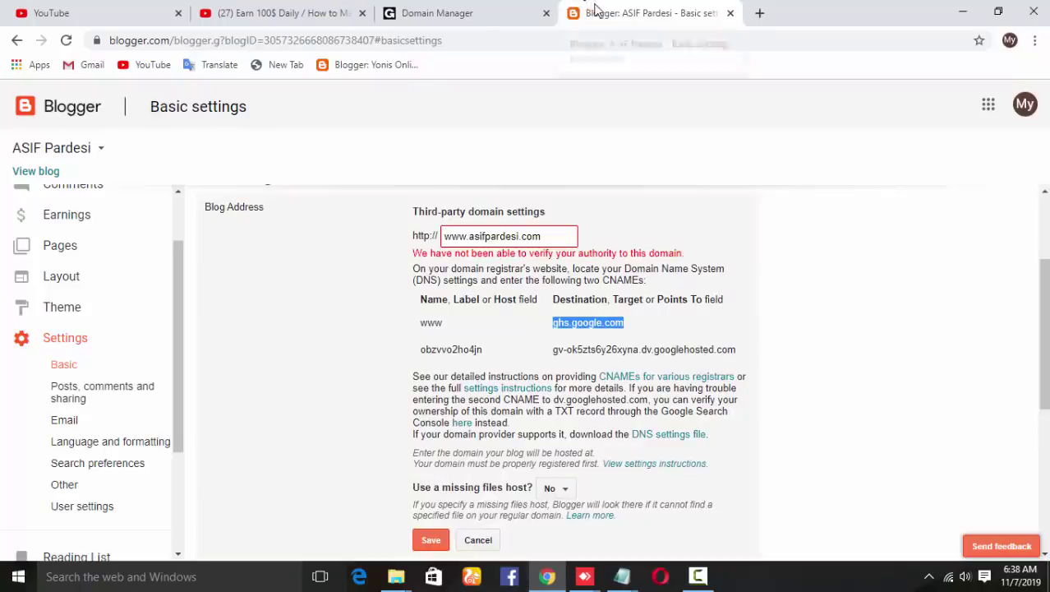
- Return to GoDaddy's DNS records and clear the Points to value of the existing www CNAME record
{"action": "left_click", "coordinate": [520, 13]}
{"action": "scroll", "coordinate": [637, 501], "scroll_direction": "up", "scroll_amount": 4}
{"action": "scroll", "coordinate": [649, 473], "scroll_direction": "up", "scroll_amount": 9}
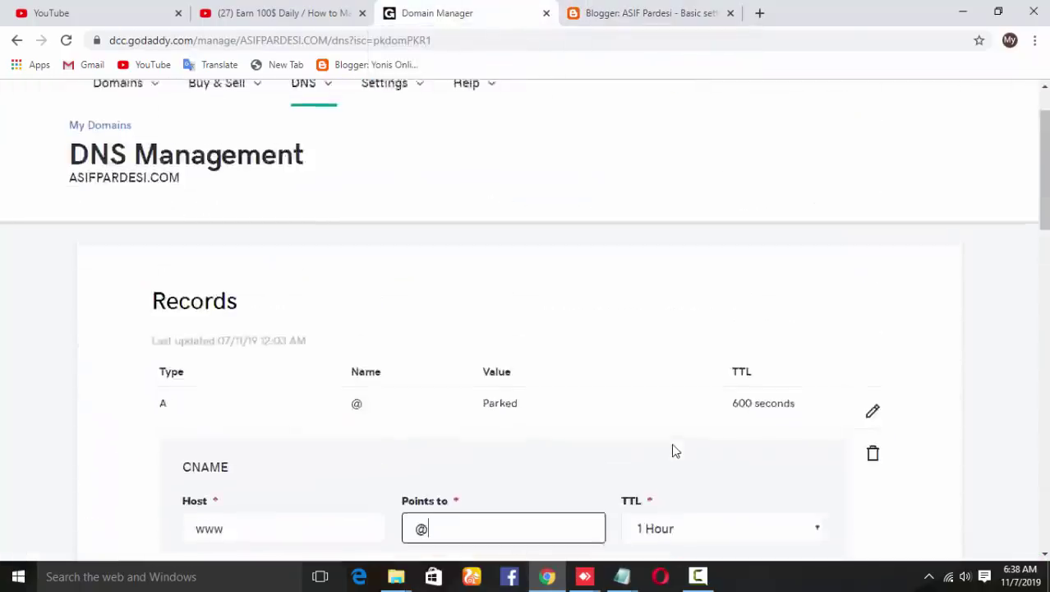
{"action": "scroll", "coordinate": [493, 452], "scroll_direction": "down", "scroll_amount": 3}
{"action": "scroll", "coordinate": [320, 329], "scroll_direction": "up", "scroll_amount": 2}
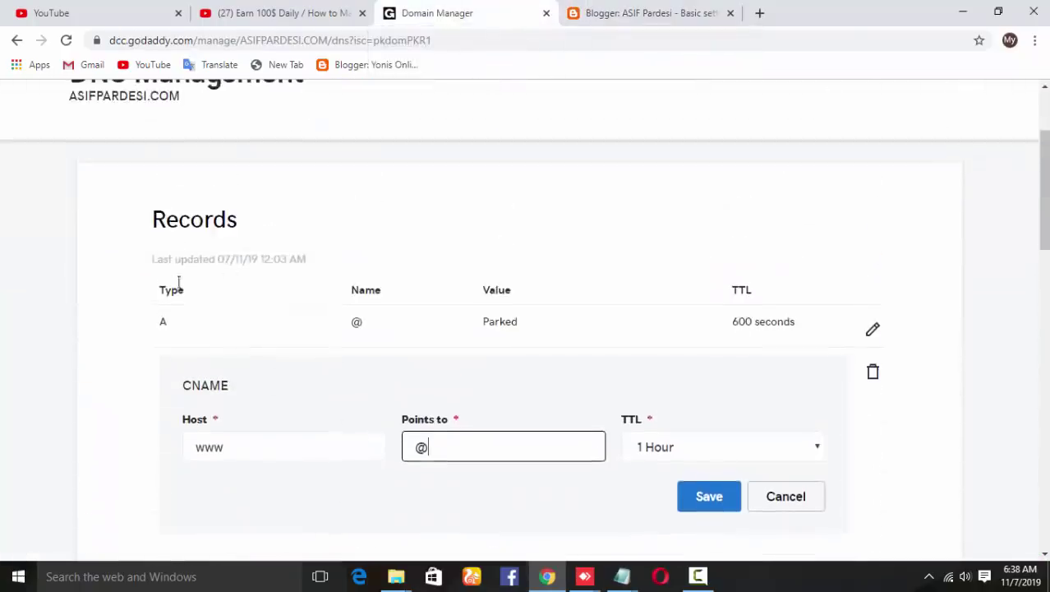
{"action": "left_click", "coordinate": [218, 437]}
{"action": "scroll", "coordinate": [406, 438], "scroll_direction": "down", "scroll_amount": 1}
{"action": "scroll", "coordinate": [247, 387], "scroll_direction": "down", "scroll_amount": 1}
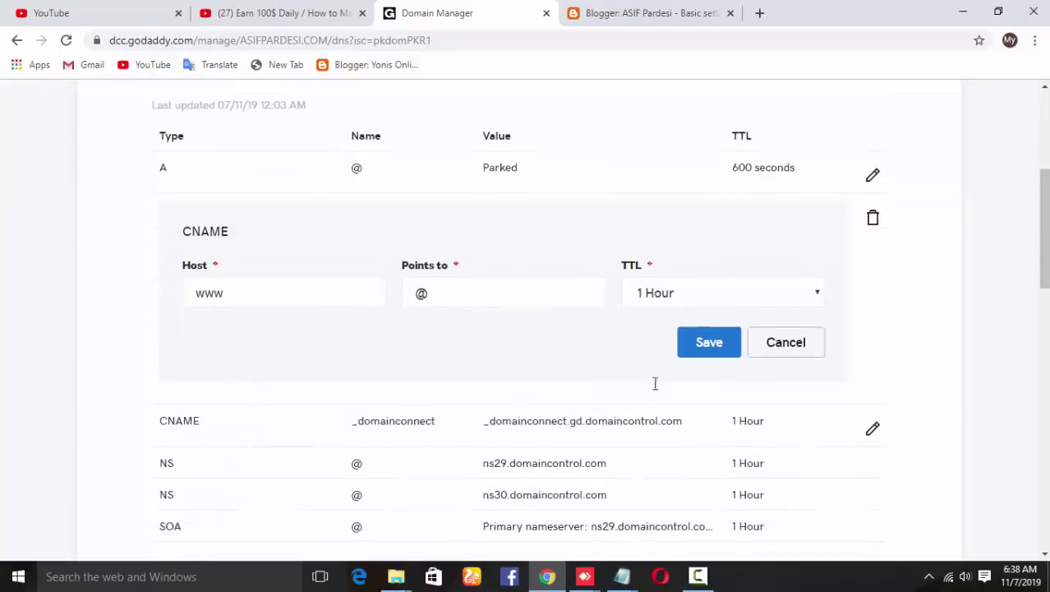
{"action": "left_click", "coordinate": [444, 291]}
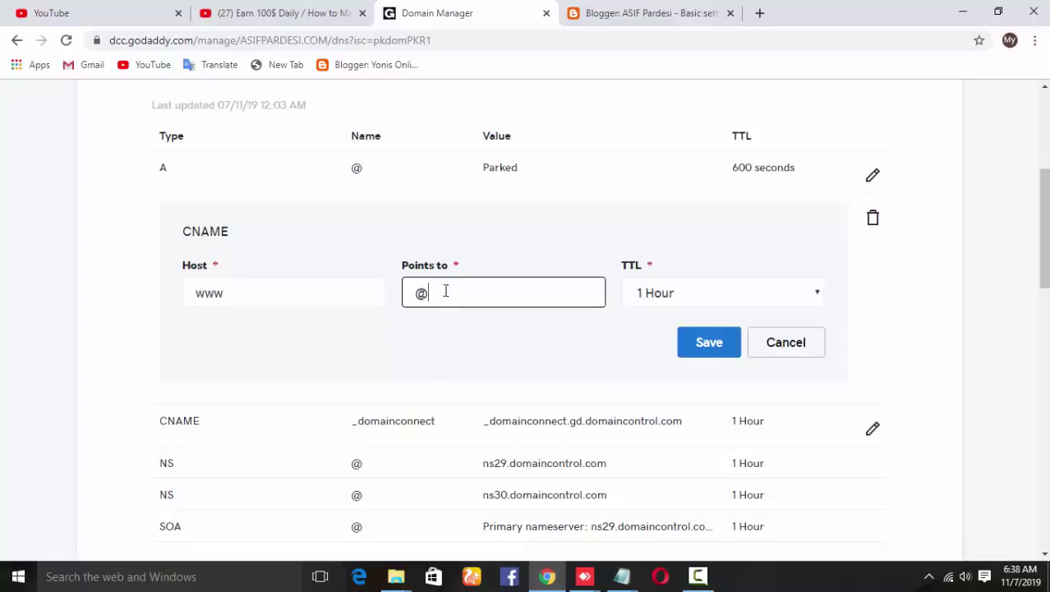
{"action": "left_click_drag", "start_coordinate": [444, 292], "coordinate": [403, 289]}
{"action": "key", "text": "BackSpace"}
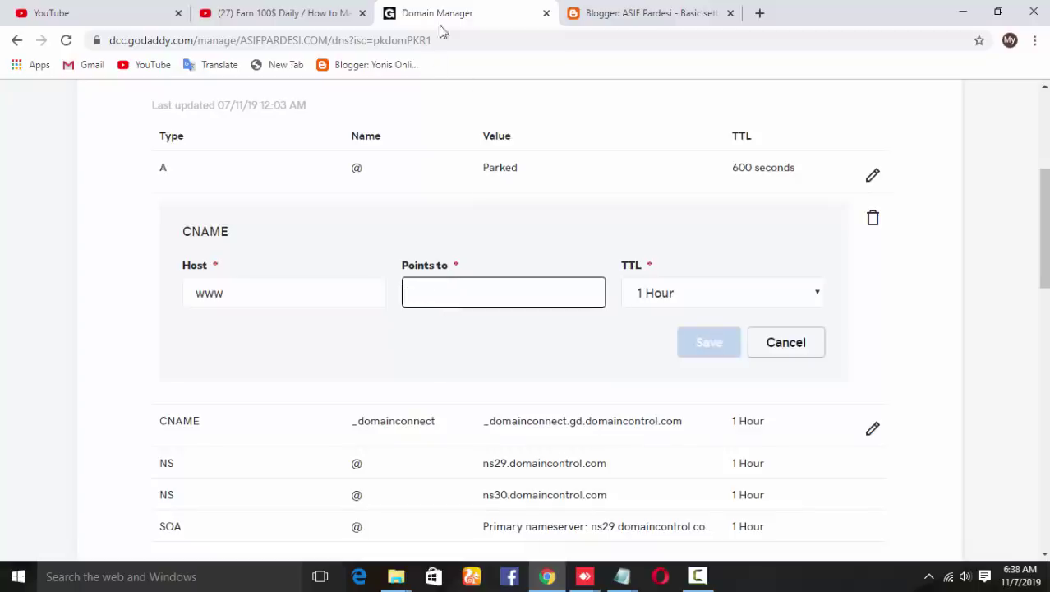
- Copy ghs.google.com from Blogger's instructions, enter it as the www CNAME record's Points to value on GoDaddy, and save the record
{"action": "left_click", "coordinate": [575, 14]}
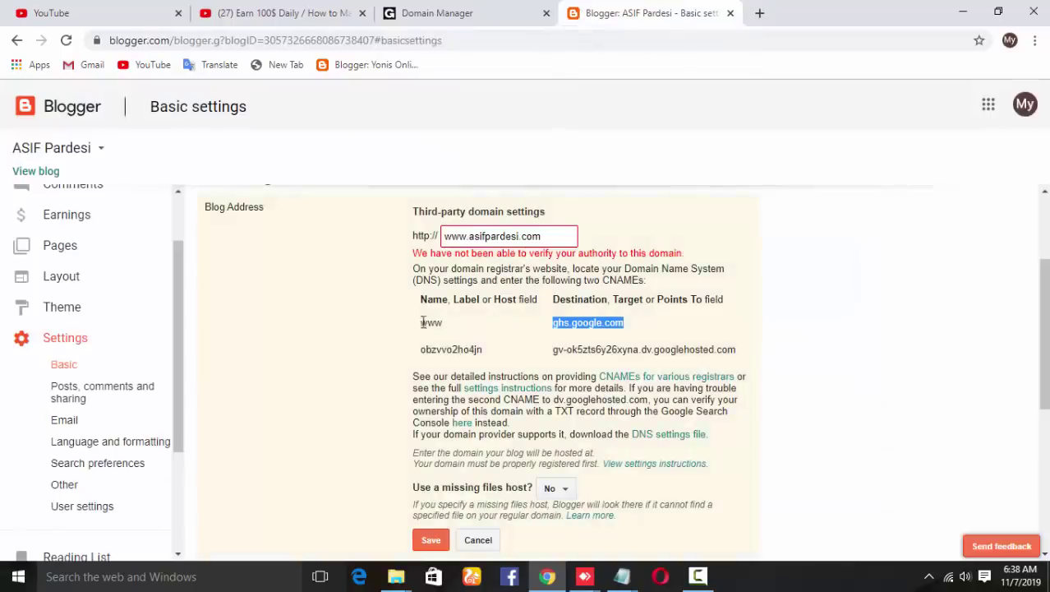
{"action": "right_click", "coordinate": [603, 323]}
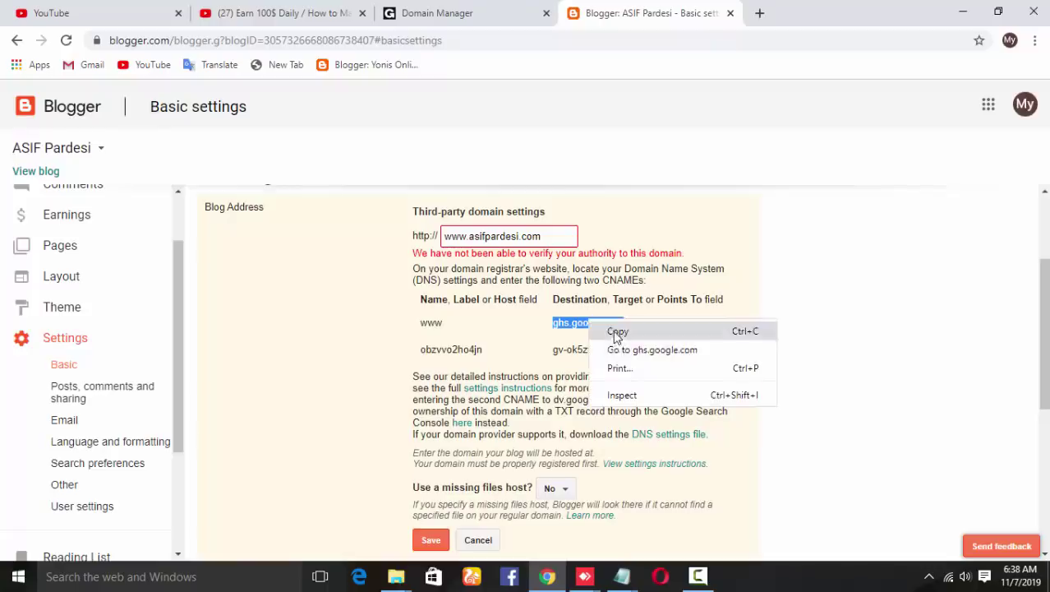
{"action": "left_click", "coordinate": [618, 332]}
{"action": "left_click", "coordinate": [469, 23]}
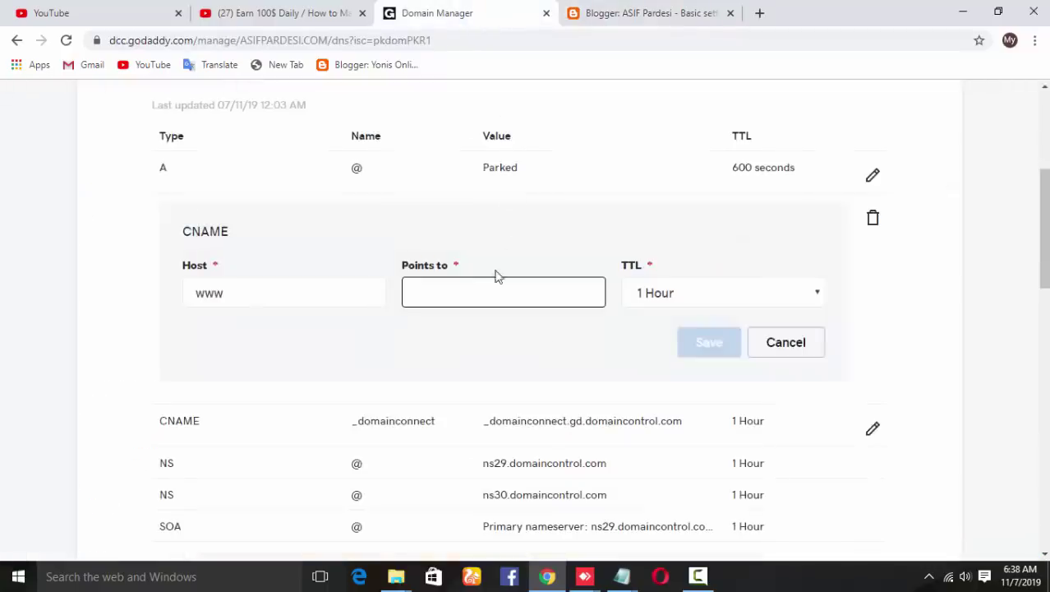
{"action": "right_click", "coordinate": [483, 291]}
{"action": "left_click", "coordinate": [534, 384]}
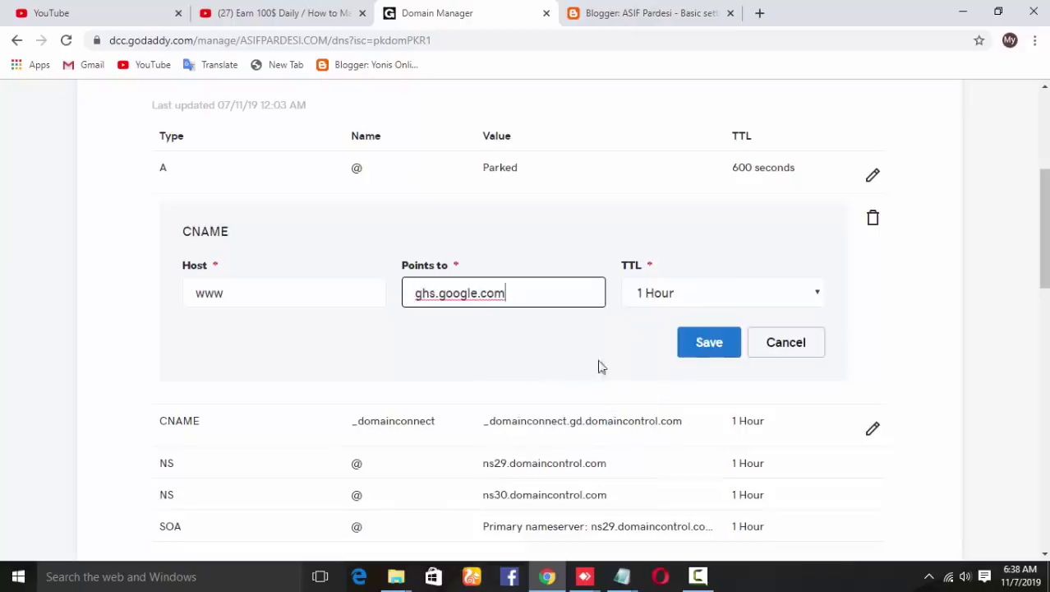
{"action": "left_click", "coordinate": [701, 359]}
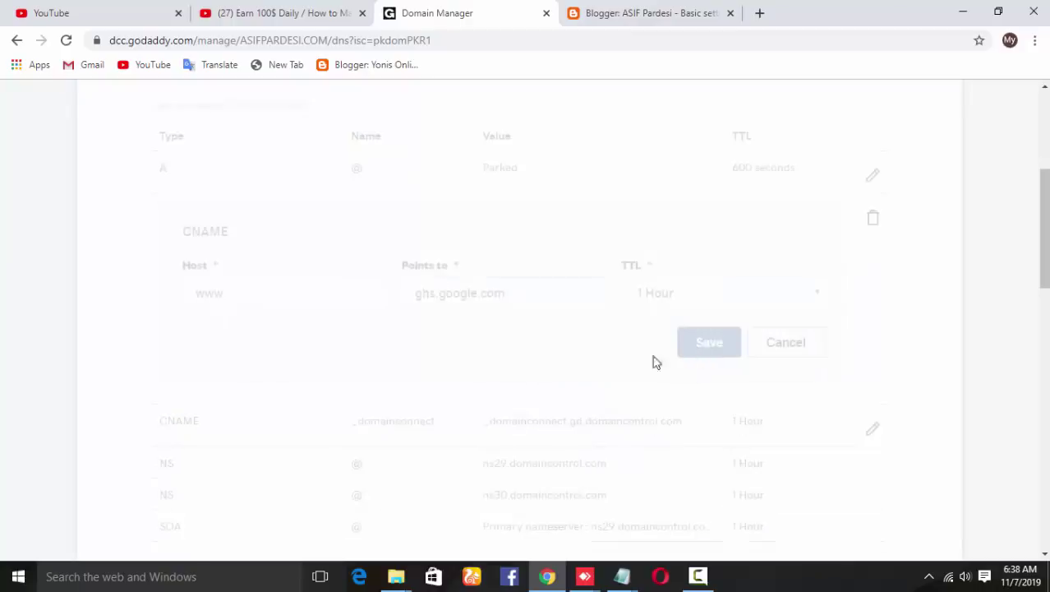
- Open the _domainconnect CNAME record for editing and clear its Host value
{"action": "scroll", "coordinate": [655, 360], "scroll_direction": "down", "scroll_amount": 3}
{"action": "scroll", "coordinate": [452, 288], "scroll_direction": "up", "scroll_amount": 3}
{"action": "scroll", "coordinate": [624, 343], "scroll_direction": "up", "scroll_amount": 3}
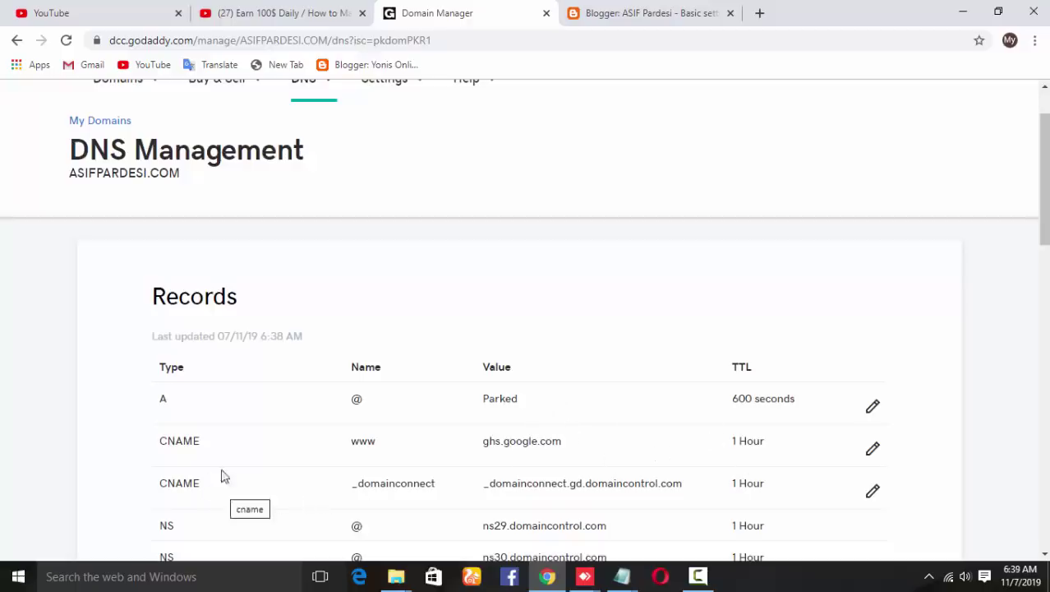
{"action": "left_click", "coordinate": [871, 494]}
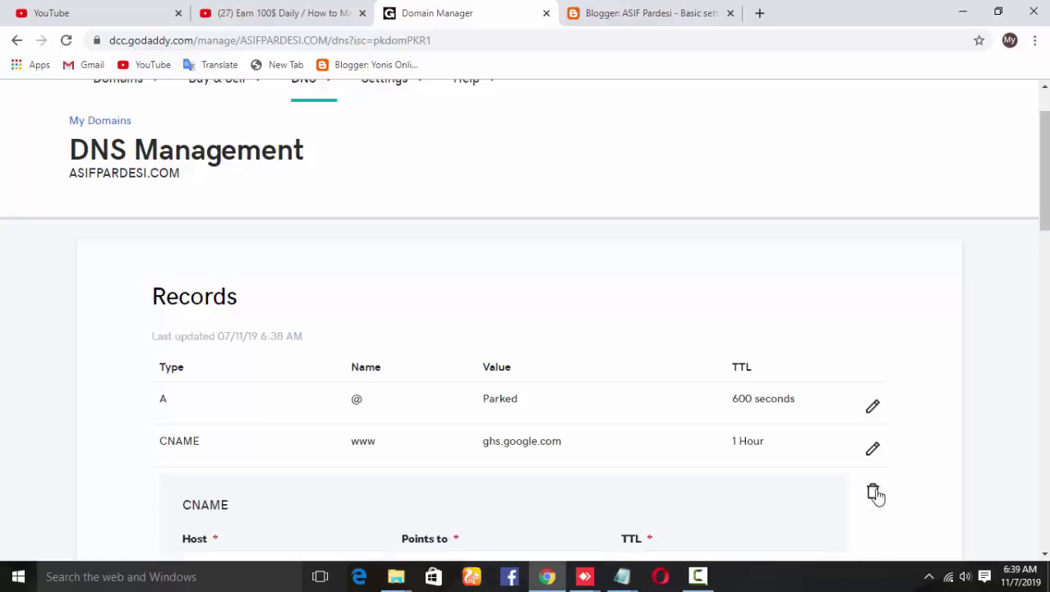
{"action": "scroll", "coordinate": [575, 460], "scroll_direction": "down", "scroll_amount": 3}
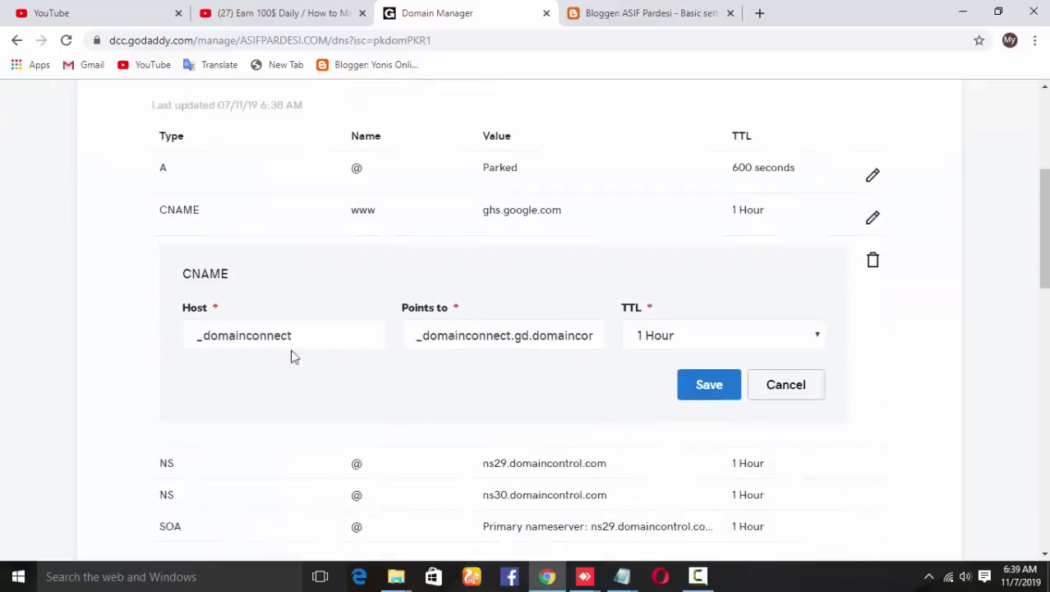
{"action": "left_click", "coordinate": [309, 332]}
{"action": "key", "text": "BackSpace"}
{"action": "key", "text": "BackSpace"}
{"action": "key", "text": "BackSpace"}
{"action": "key", "text": "BackSpace"}
{"action": "key", "text": "BackSpace"}
{"action": "key", "text": "BackSpace"}
{"action": "key", "text": "BackSpace"}
{"action": "key", "text": "BackSpace"}
{"action": "key", "text": "BackSpace"}
{"action": "key", "text": "BackSpace"}
{"action": "key", "text": "BackSpace"}
{"action": "key", "text": "BackSpace"}
{"action": "key", "text": "BackSpace"}
{"action": "key", "text": "BackSpace"}
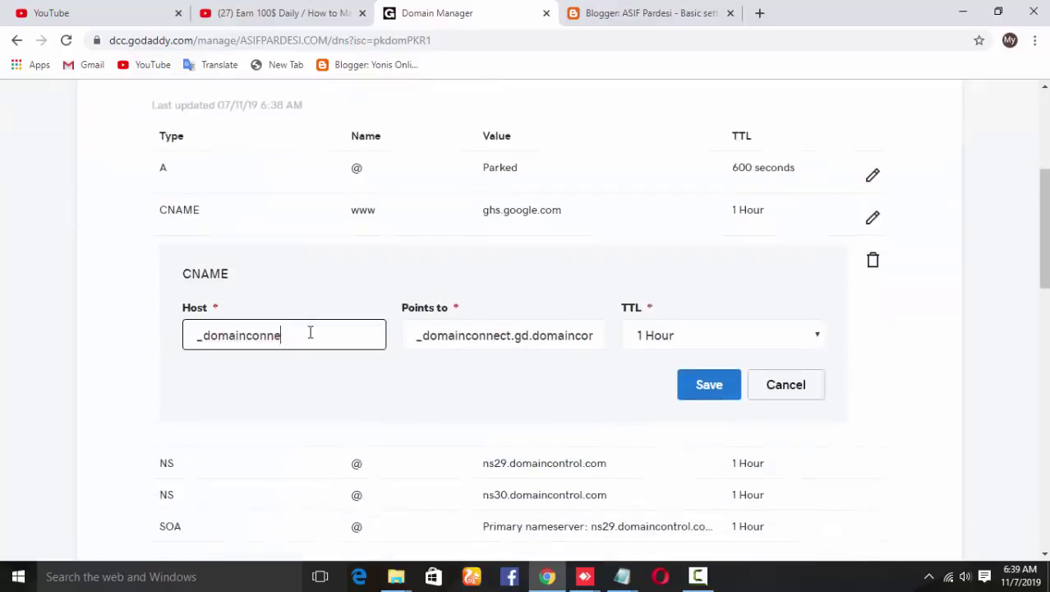
- Clear the Points to value of the _domainconnect CNAME record being edited on GoDaddy
{"action": "left_click", "coordinate": [597, 335]}
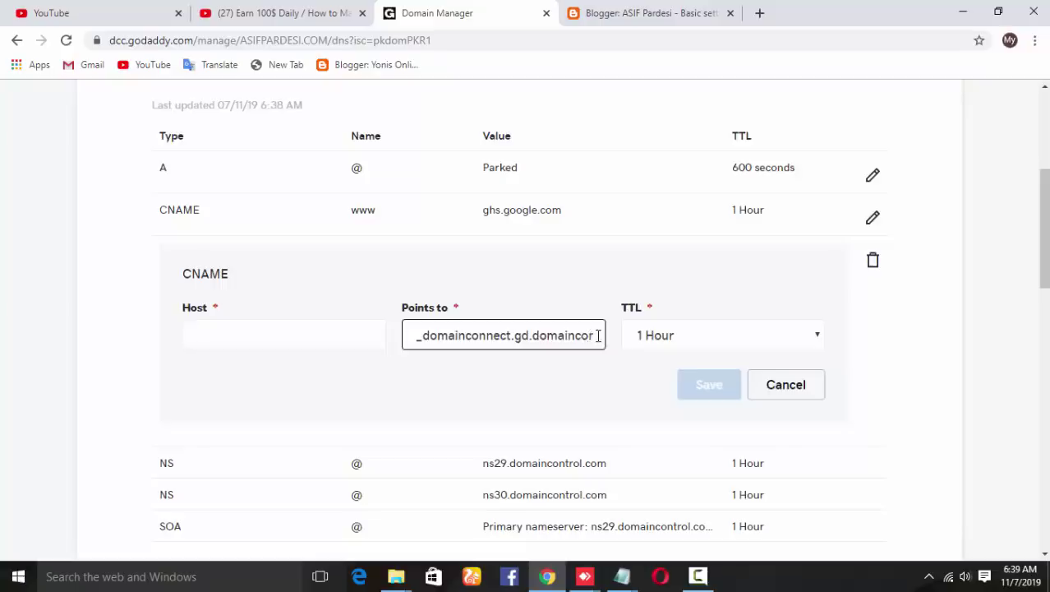
{"action": "key", "text": "BackSpace"}
{"action": "key", "text": "BackSpace"}
{"action": "key", "text": "BackSpace"}
{"action": "key", "text": "BackSpace"}
{"action": "key", "text": "BackSpace"}
{"action": "key", "text": "BackSpace"}
{"action": "key", "text": "BackSpace"}
{"action": "key", "text": "BackSpace"}
{"action": "key", "text": "BackSpace"}
{"action": "key", "text": "BackSpace"}
{"action": "key", "text": "BackSpace"}
{"action": "key", "text": "BackSpace"}
{"action": "key", "text": "BackSpace"}
{"action": "key", "text": "BackSpace"}
{"action": "key", "text": "BackSpace"}
{"action": "key", "text": "BackSpace"}
{"action": "key", "text": "BackSpace"}
{"action": "key", "text": "BackSpace"}
{"action": "key", "text": "BackSpace"}
{"action": "key", "text": "BackSpace"}
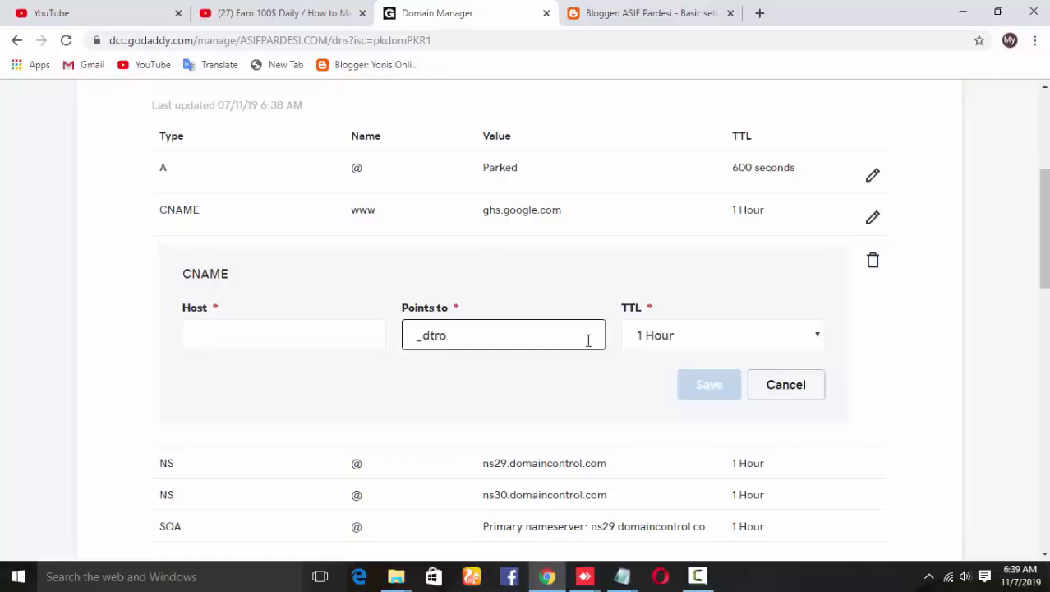
{"action": "left_click", "coordinate": [546, 577]}
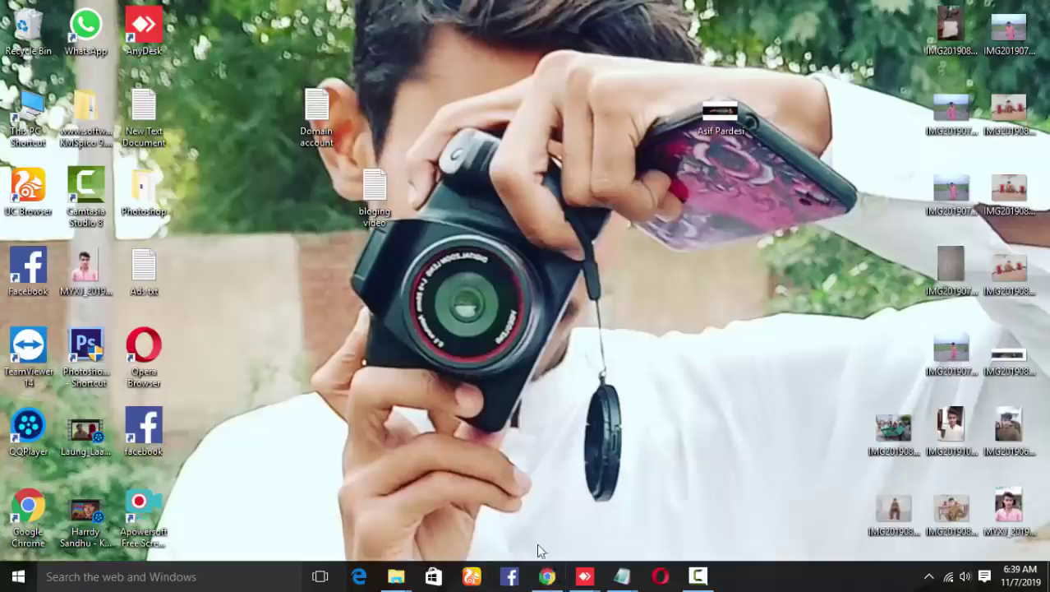
{"action": "left_click", "coordinate": [546, 577]}
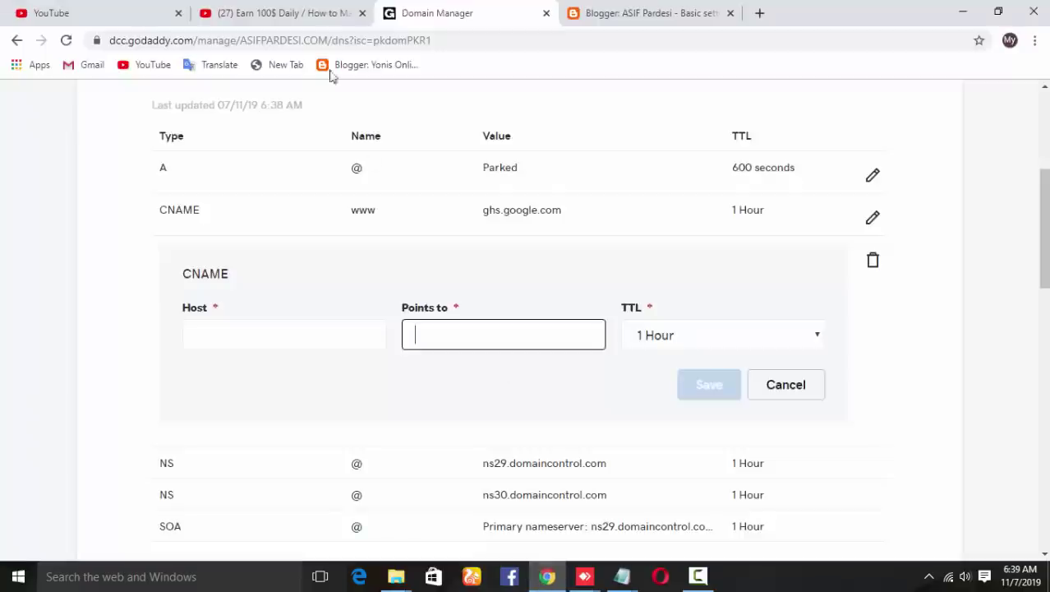
- Copy the second CNAME's verification host label from Blogger's domain instructions and enter it as the CNAME record's Host on GoDaddy
{"action": "left_click", "coordinate": [580, 15]}
{"action": "left_click_drag", "start_coordinate": [483, 348], "coordinate": [420, 348]}
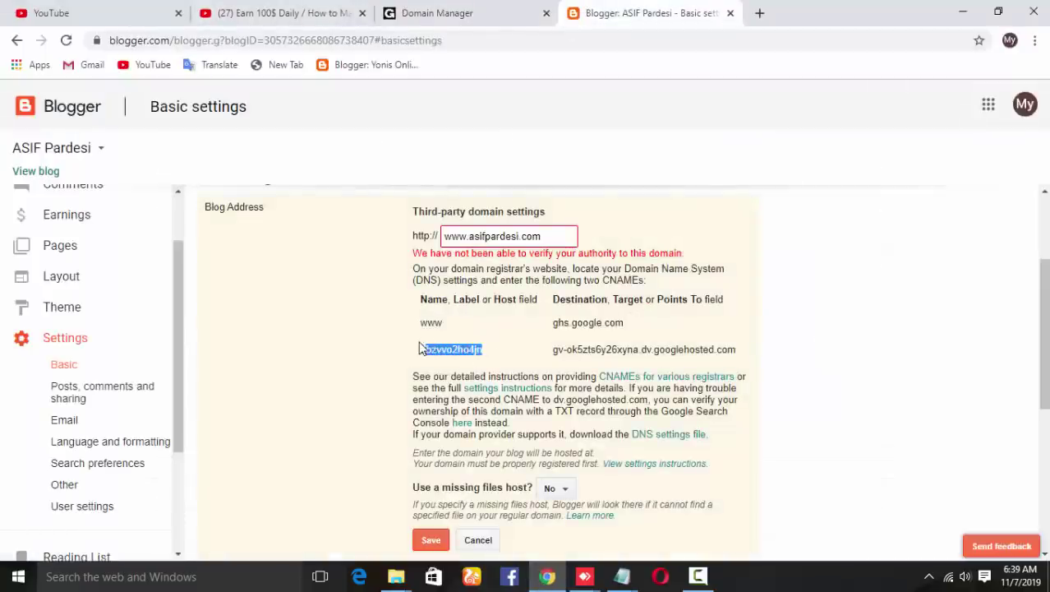
{"action": "right_click", "coordinate": [436, 348]}
{"action": "left_click", "coordinate": [464, 355]}
{"action": "right_click", "coordinate": [449, 349]}
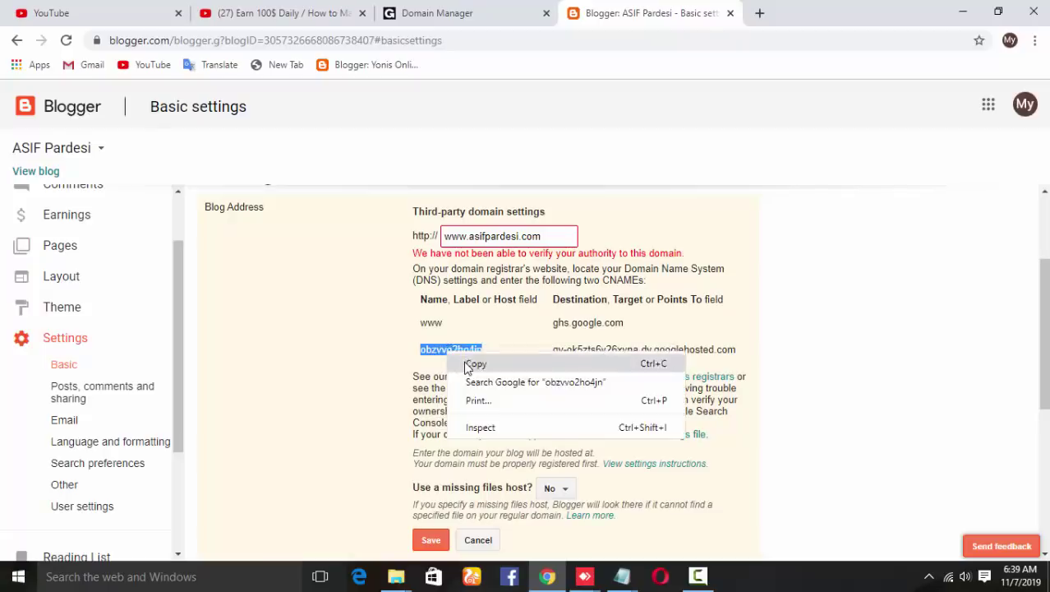
{"action": "left_click", "coordinate": [467, 363]}
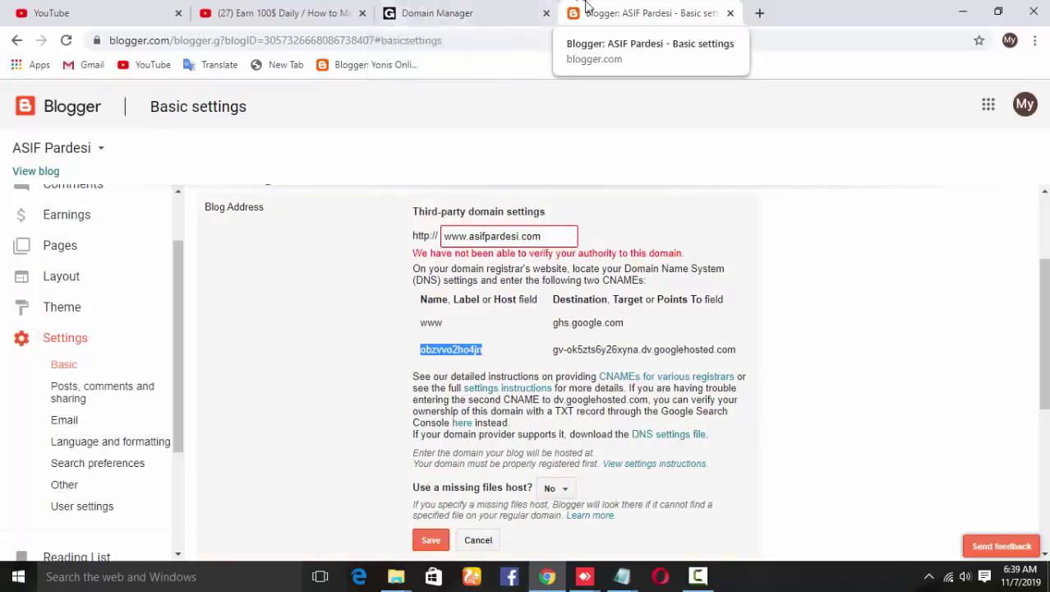
{"action": "left_click", "coordinate": [435, 12]}
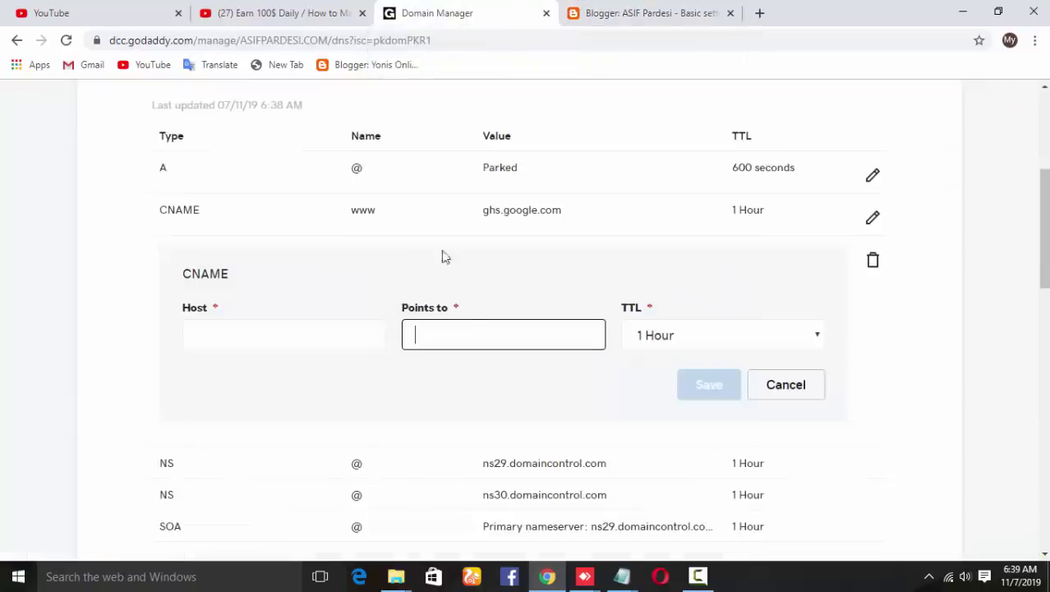
{"action": "right_click", "coordinate": [338, 334]}
{"action": "left_click", "coordinate": [374, 426]}
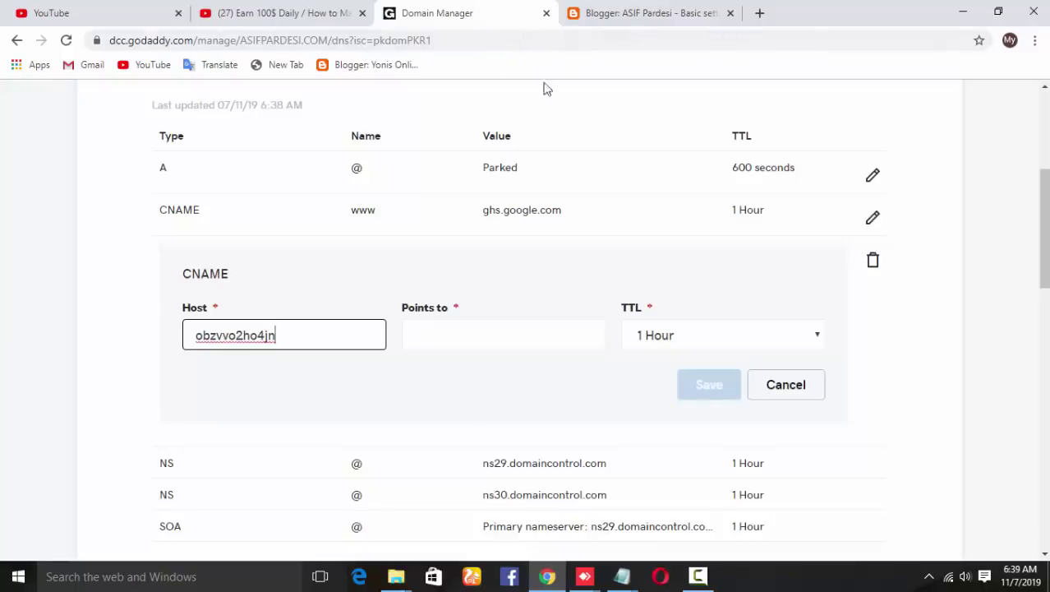
- Copy the second CNAME's verification destination from Blogger, enter it as the record's Points to value on GoDaddy, and save the record
{"action": "left_click", "coordinate": [560, 10]}
{"action": "left_click_drag", "start_coordinate": [551, 349], "coordinate": [737, 349]}
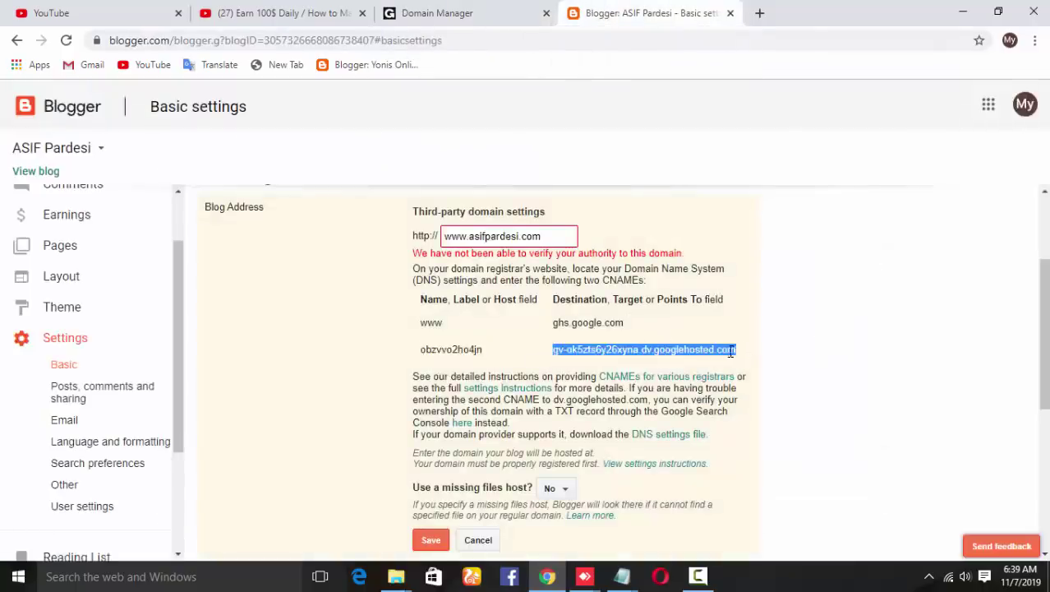
{"action": "right_click", "coordinate": [695, 349]}
{"action": "left_click", "coordinate": [715, 360]}
{"action": "left_click", "coordinate": [418, 15]}
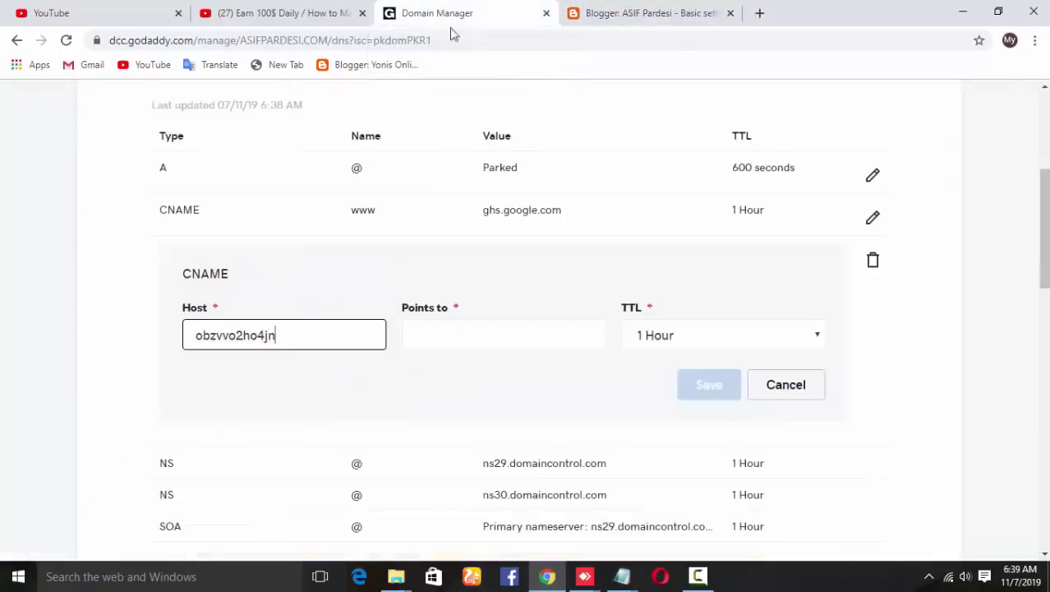
{"action": "right_click", "coordinate": [470, 331]}
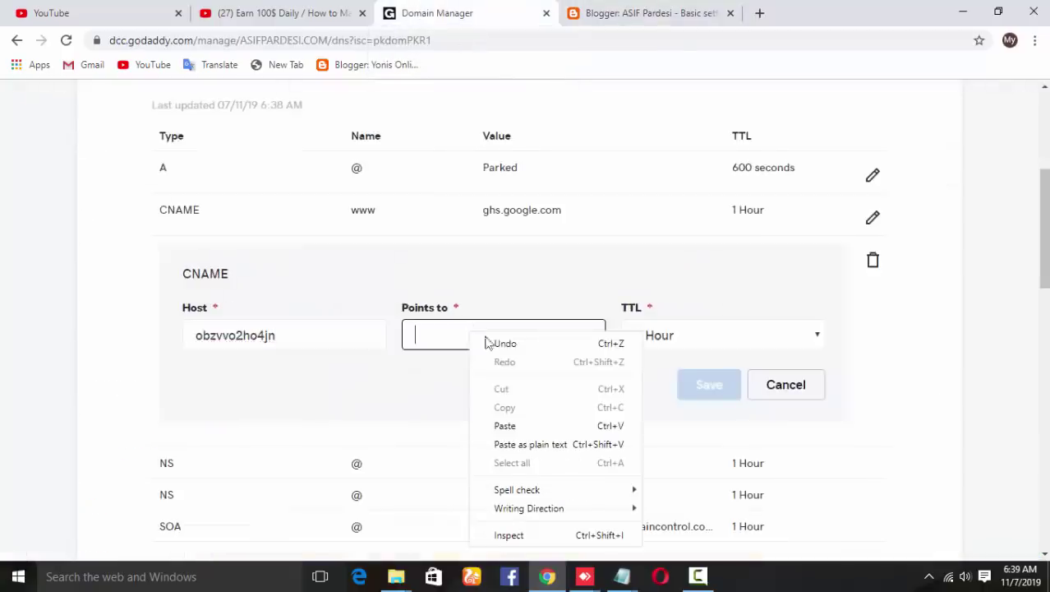
{"action": "left_click", "coordinate": [526, 422]}
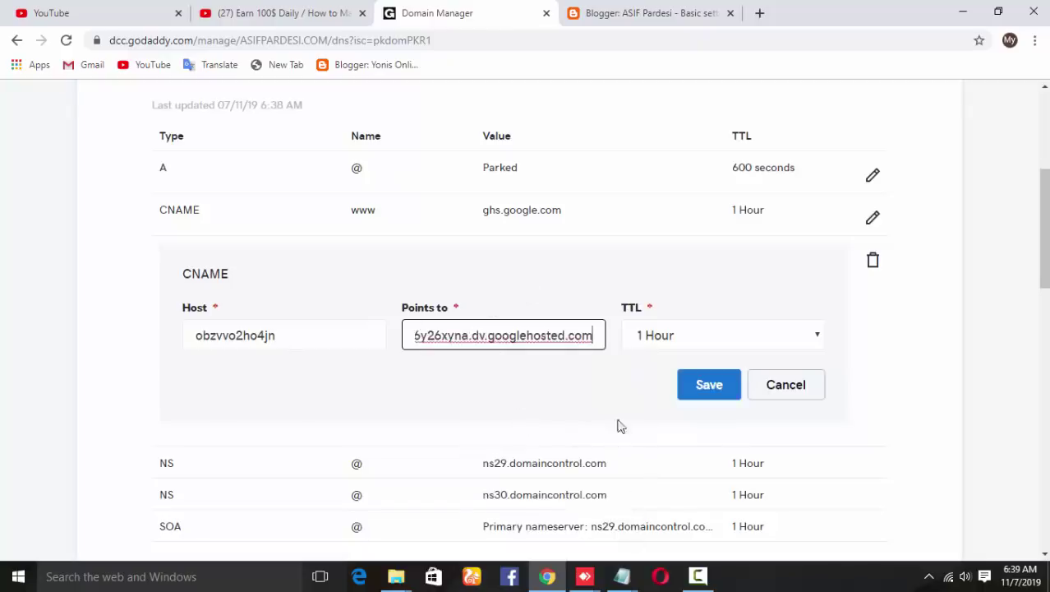
{"action": "left_click", "coordinate": [711, 387]}
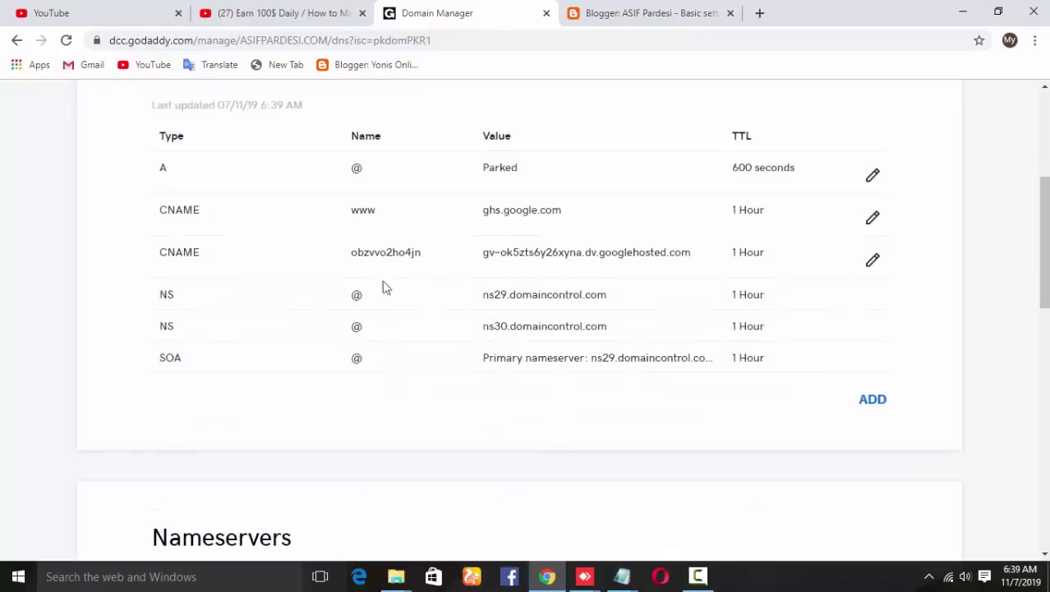
- Return to Blogger's Basic settings, save the third-party domain settings, and check the blog address under Publishing
{"action": "scroll", "coordinate": [715, 424], "scroll_direction": "up", "scroll_amount": 2}
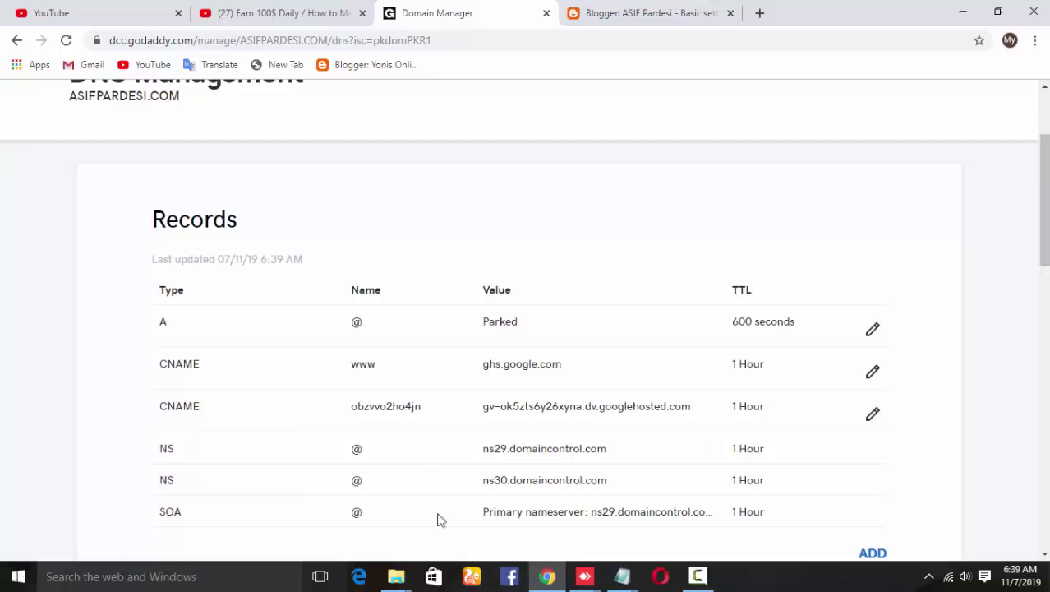
{"action": "scroll", "coordinate": [551, 279], "scroll_direction": "up", "scroll_amount": 2}
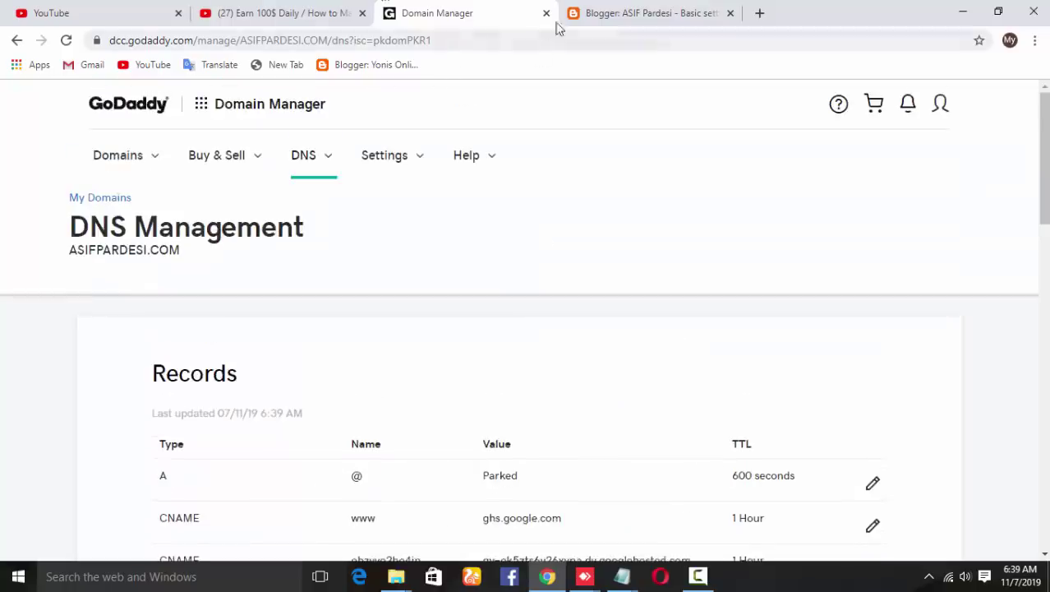
{"action": "left_click", "coordinate": [597, 16]}
{"action": "scroll", "coordinate": [322, 391], "scroll_direction": "down", "scroll_amount": 3}
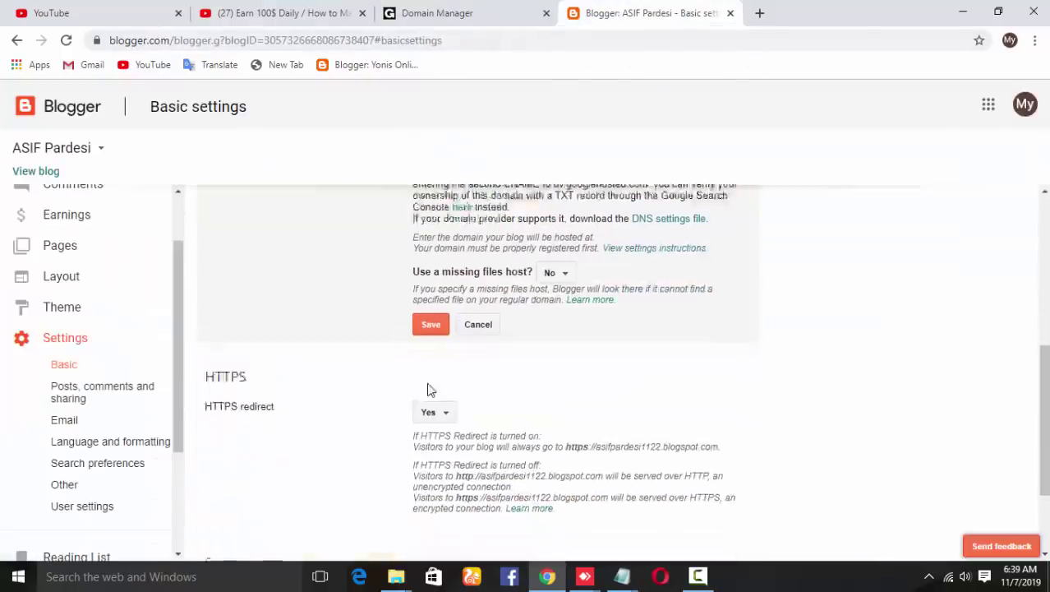
{"action": "left_click", "coordinate": [434, 315]}
{"action": "scroll", "coordinate": [636, 346], "scroll_direction": "up", "scroll_amount": 1}
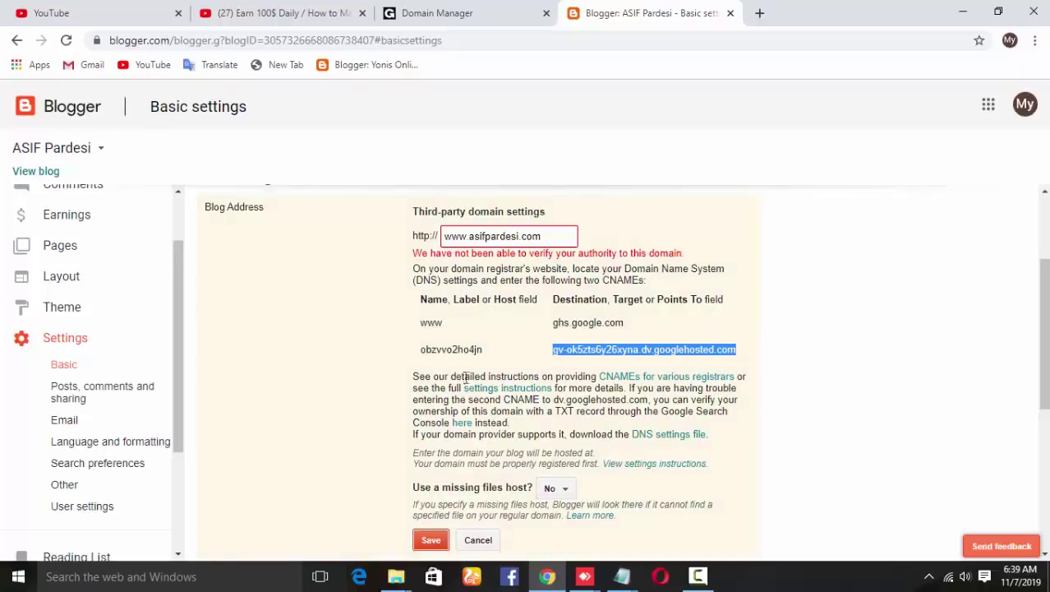
{"action": "scroll", "coordinate": [419, 352], "scroll_direction": "down", "scroll_amount": 3}
{"action": "left_click", "coordinate": [418, 307]}
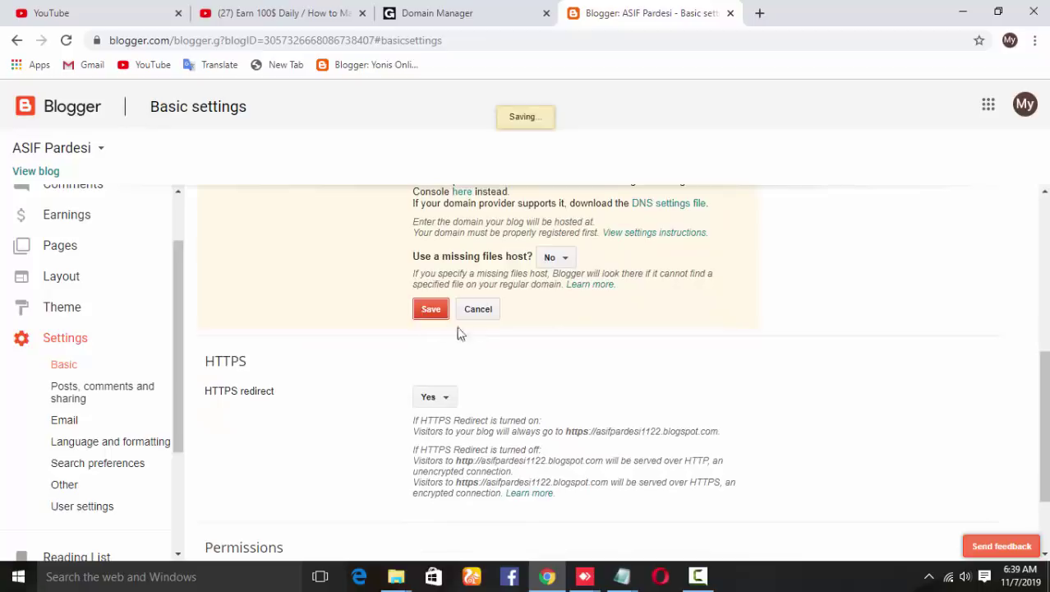
{"action": "scroll", "coordinate": [579, 366], "scroll_direction": "up", "scroll_amount": 2}
{"action": "scroll", "coordinate": [580, 366], "scroll_direction": "up", "scroll_amount": 3}
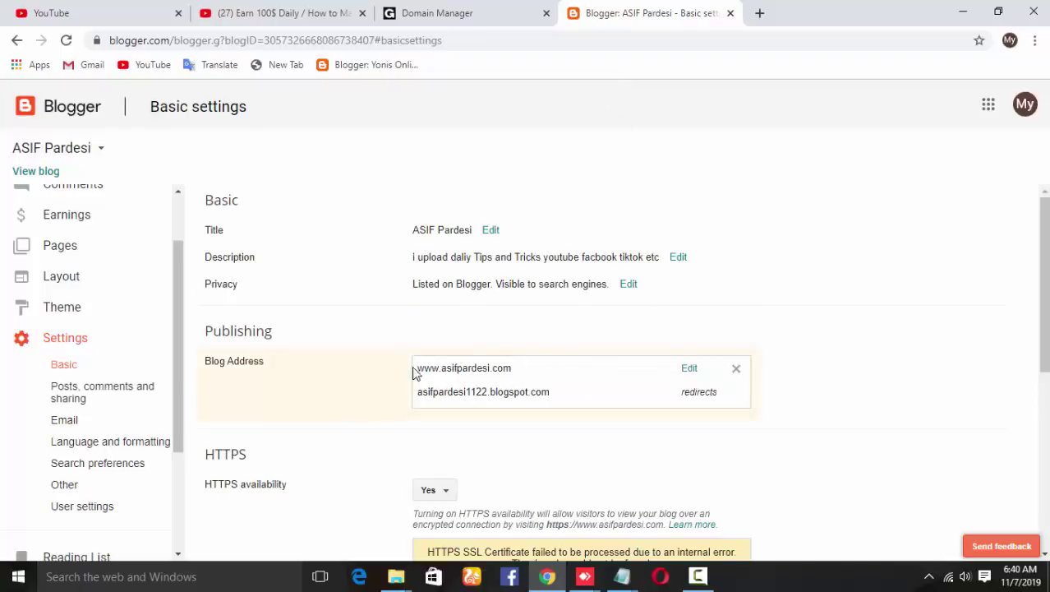
{"action": "left_click_drag", "start_coordinate": [415, 372], "coordinate": [513, 360]}
{"action": "left_click", "coordinate": [518, 326]}
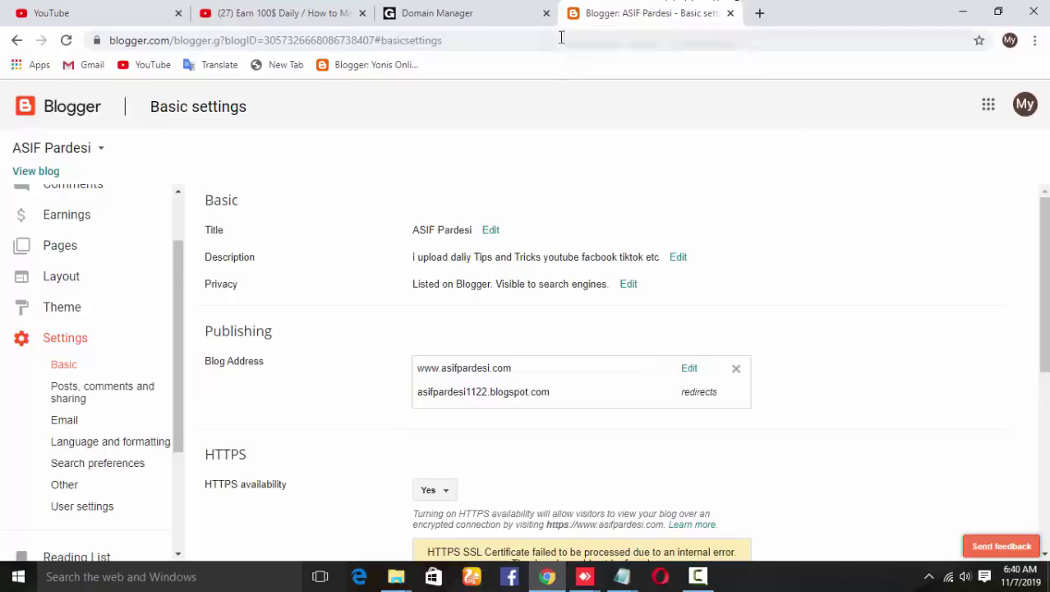
- Consult the "nomal setting" entry in the desktop note "bloging video" and switch back to Blogger in Chrome
{"action": "left_click", "coordinate": [965, 12]}
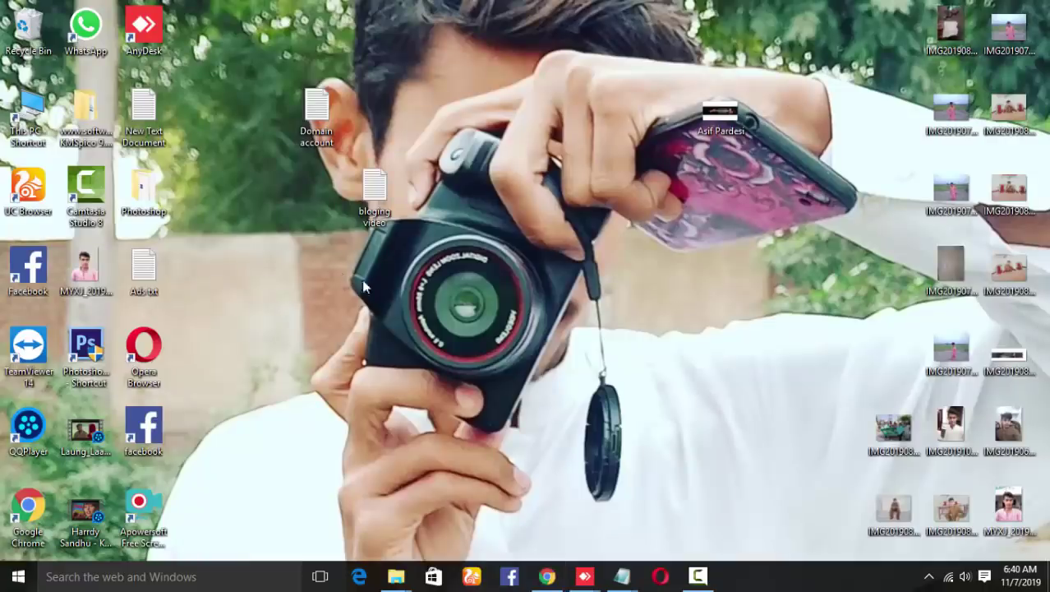
{"action": "double_click", "coordinate": [370, 187]}
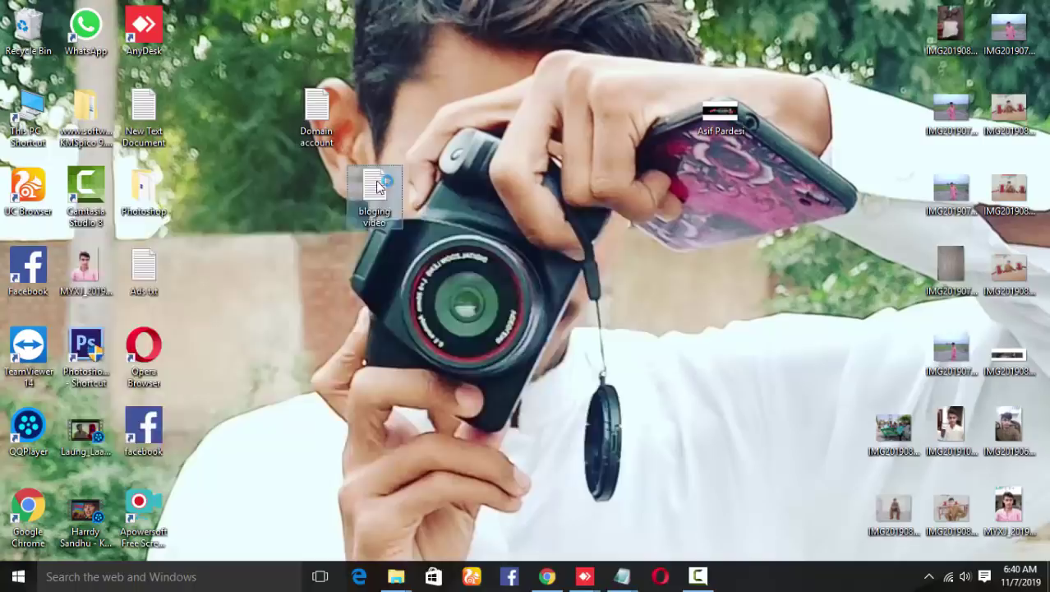
{"action": "mouse_move", "coordinate": [78, 281]}
{"action": "left_mouse_down"}
{"action": "mouse_move", "coordinate": [130, 265]}
{"action": "mouse_move", "coordinate": [166, 279]}
{"action": "mouse_move", "coordinate": [73, 268]}
{"action": "left_mouse_up"}
{"action": "left_click", "coordinate": [219, 186]}
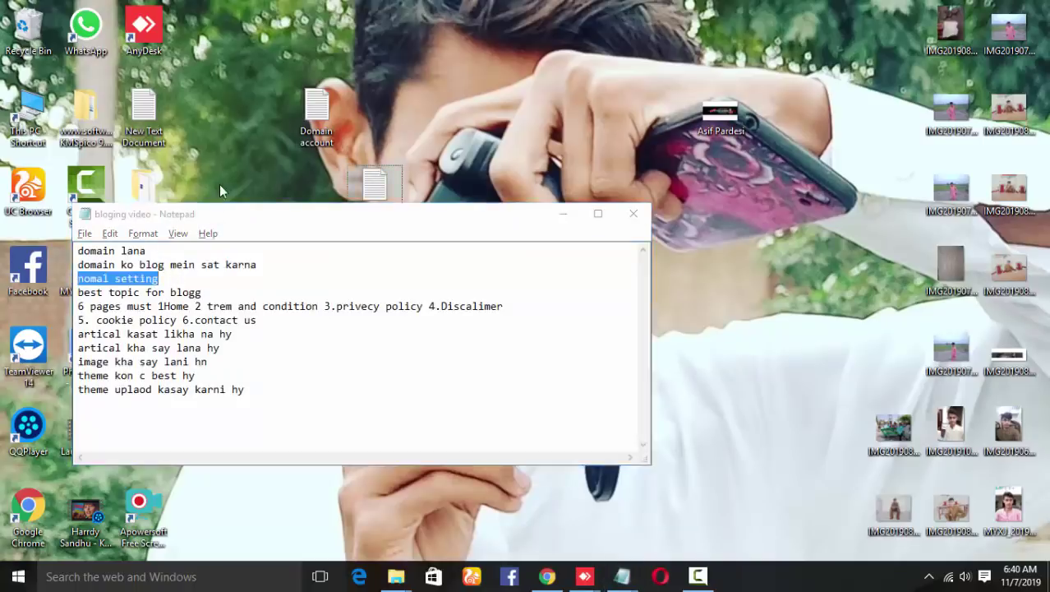
{"action": "left_click", "coordinate": [563, 214]}
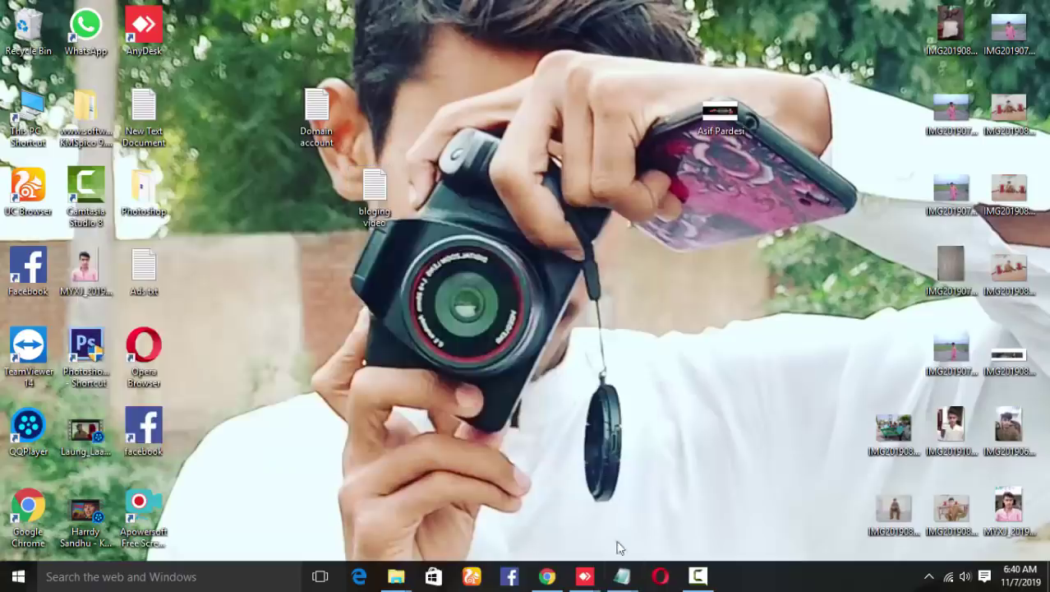
{"action": "left_click", "coordinate": [546, 576]}
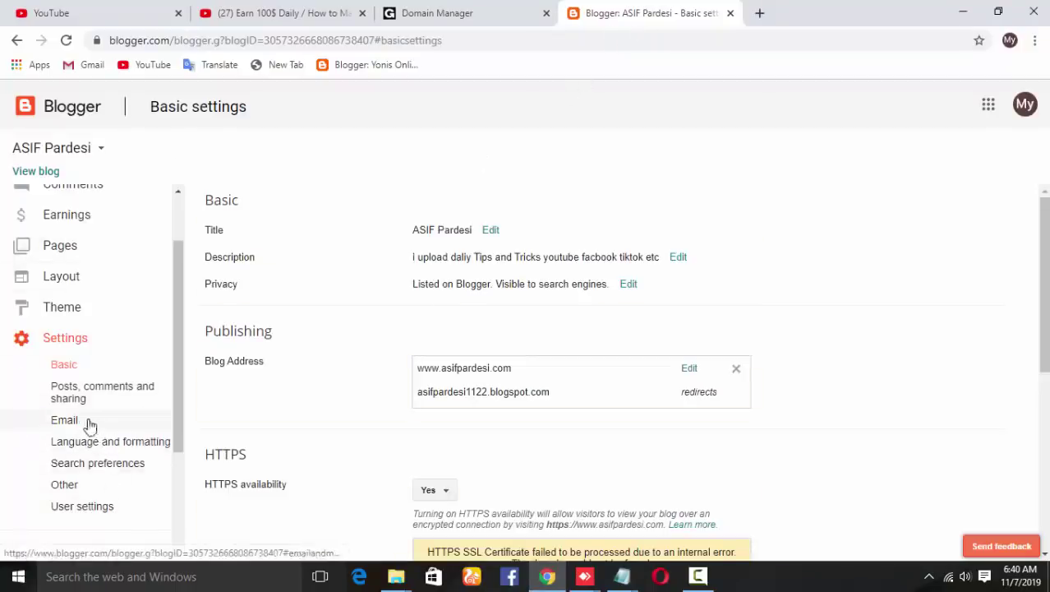
- Look through the blog's posts, email and language settings pages and open the Crawlers and indexing section of Search preferences
{"action": "left_click", "coordinate": [80, 393]}
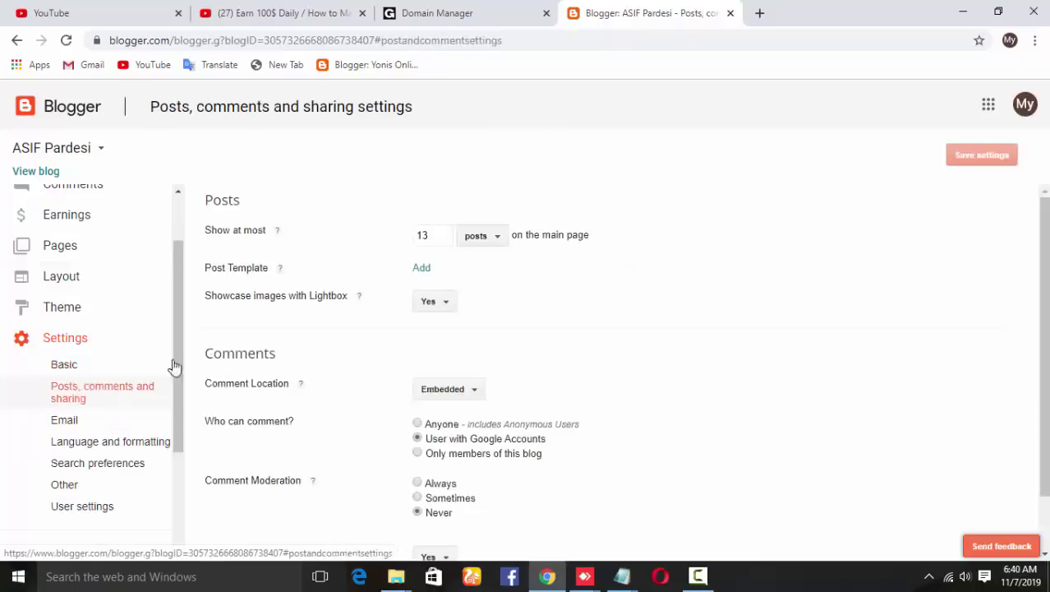
{"action": "left_click", "coordinate": [89, 420]}
{"action": "left_click", "coordinate": [138, 444]}
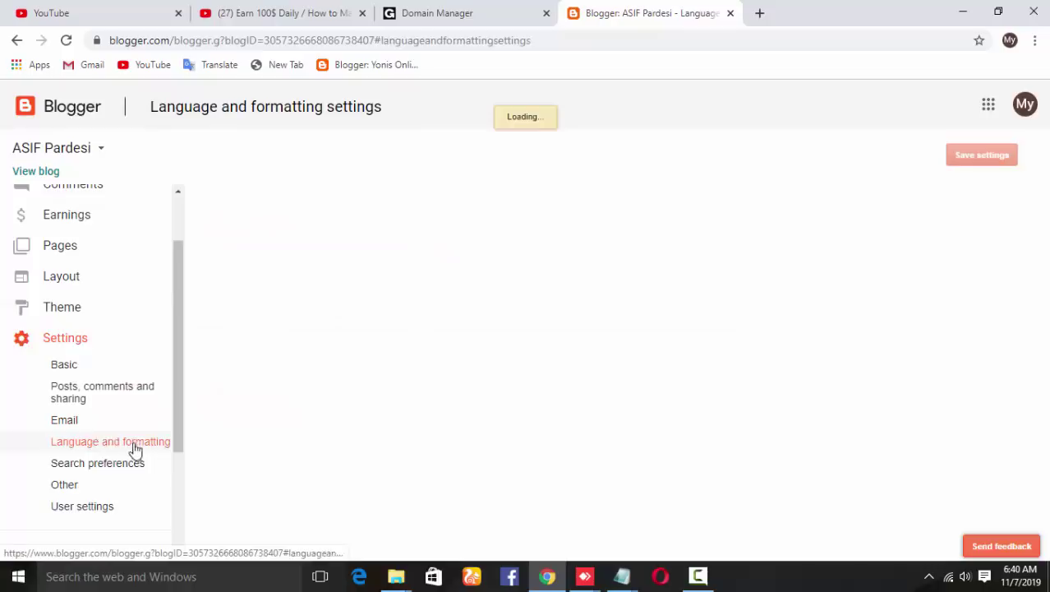
{"action": "left_click", "coordinate": [104, 462]}
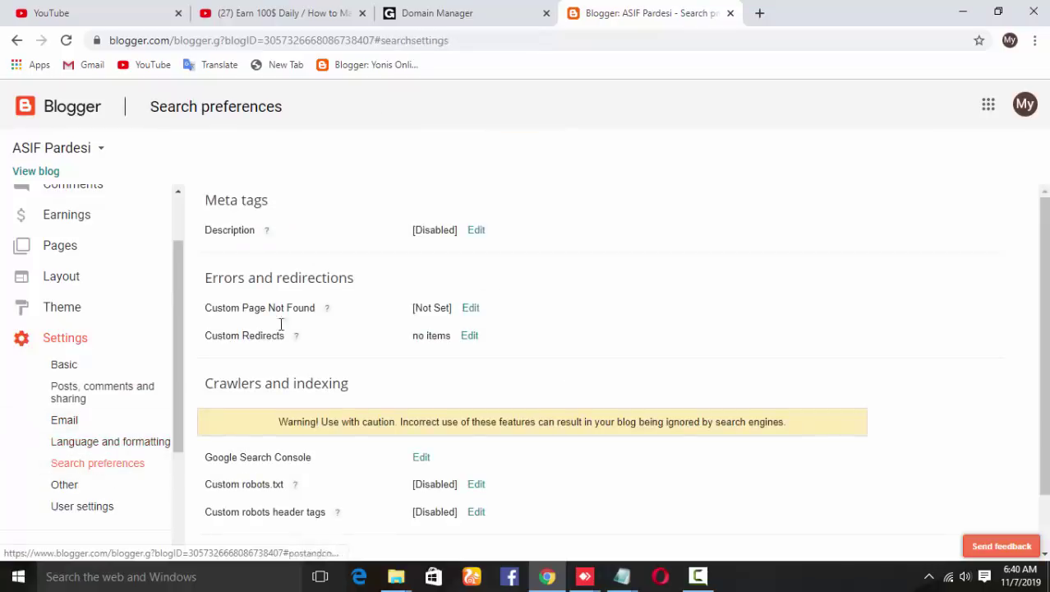
{"action": "scroll", "coordinate": [401, 350], "scroll_direction": "down", "scroll_amount": 1}
{"action": "scroll", "coordinate": [402, 351], "scroll_direction": "down", "scroll_amount": 1}
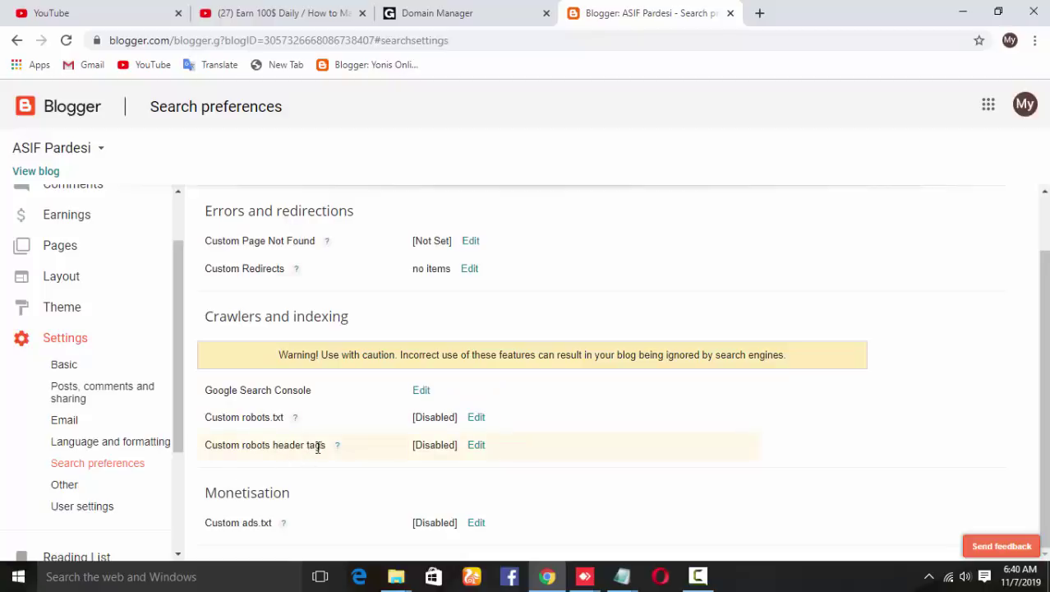
{"action": "left_click", "coordinate": [477, 420]}
{"action": "scroll", "coordinate": [575, 419], "scroll_direction": "down", "scroll_amount": 1}
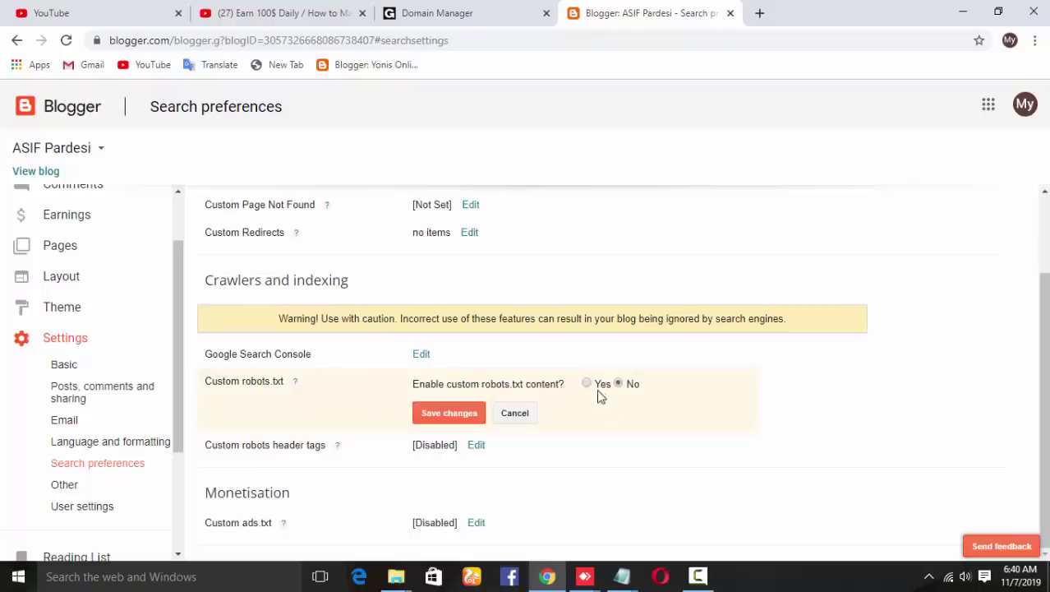
{"action": "left_click", "coordinate": [599, 392]}
{"action": "scroll", "coordinate": [497, 443], "scroll_direction": "down", "scroll_amount": 1}
{"action": "scroll", "coordinate": [511, 438], "scroll_direction": "up", "scroll_amount": 2}
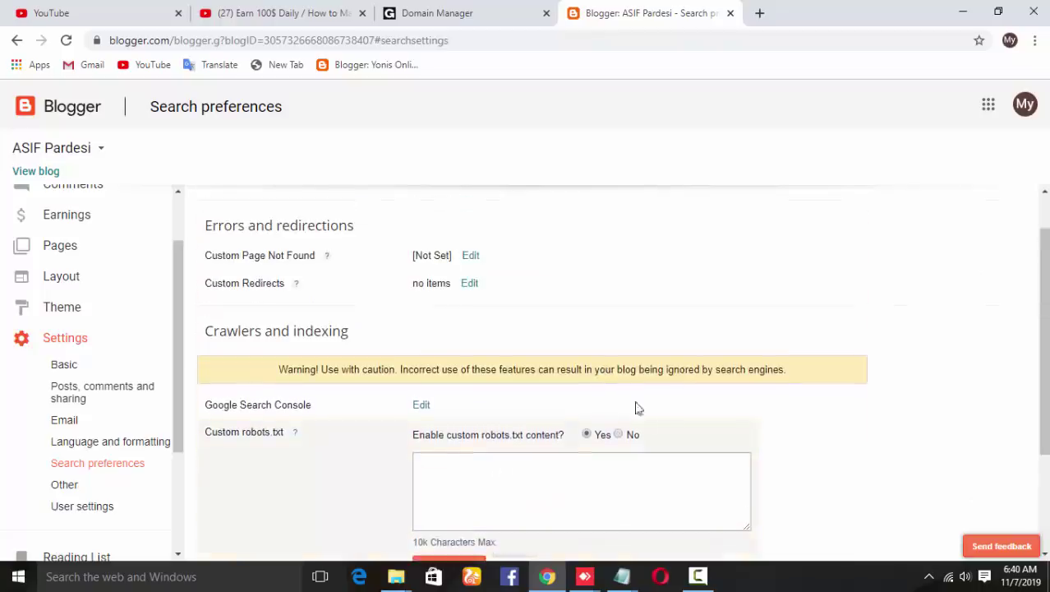
{"action": "left_click", "coordinate": [631, 436]}
{"action": "scroll", "coordinate": [288, 419], "scroll_direction": "down", "scroll_amount": 1}
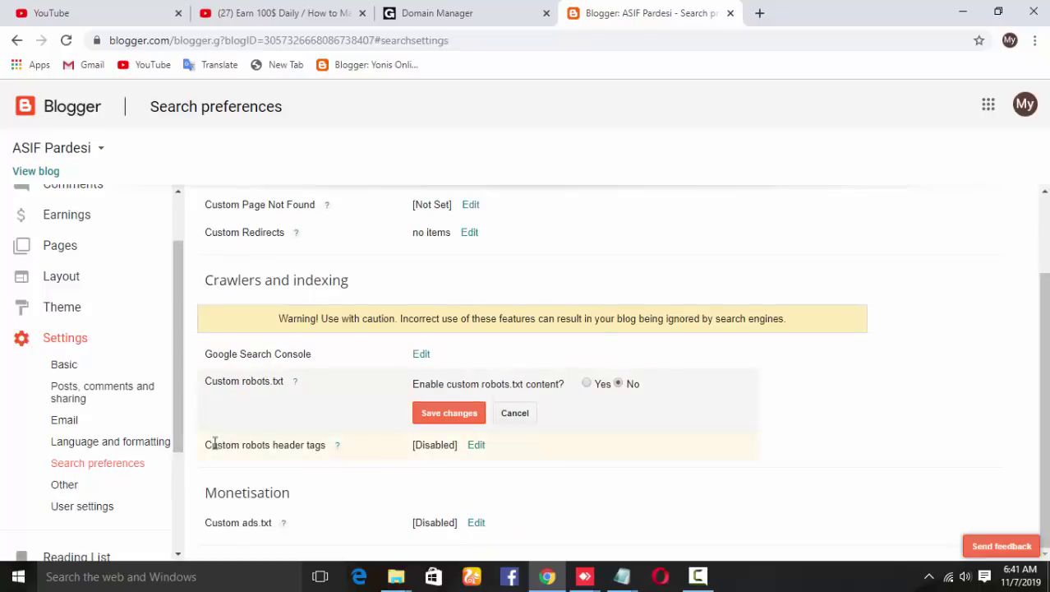
- Enable custom robots header tags and select all, noindex and noodp for the Homepage
{"action": "left_click_drag", "start_coordinate": [211, 443], "coordinate": [474, 444]}
{"action": "left_click", "coordinate": [476, 445]}
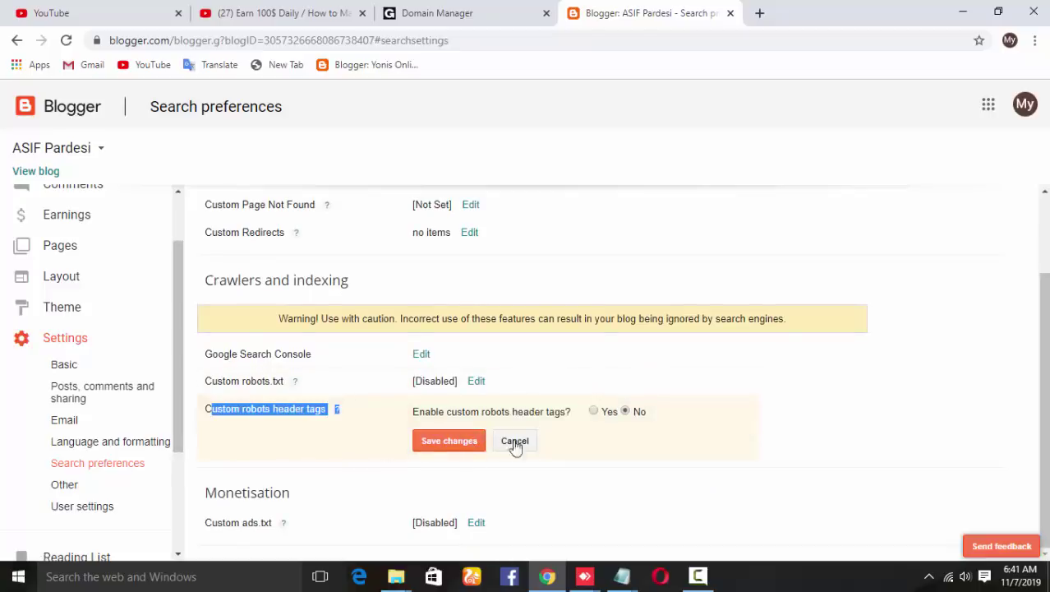
{"action": "left_click", "coordinate": [593, 411]}
{"action": "scroll", "coordinate": [536, 479], "scroll_direction": "down", "scroll_amount": 1}
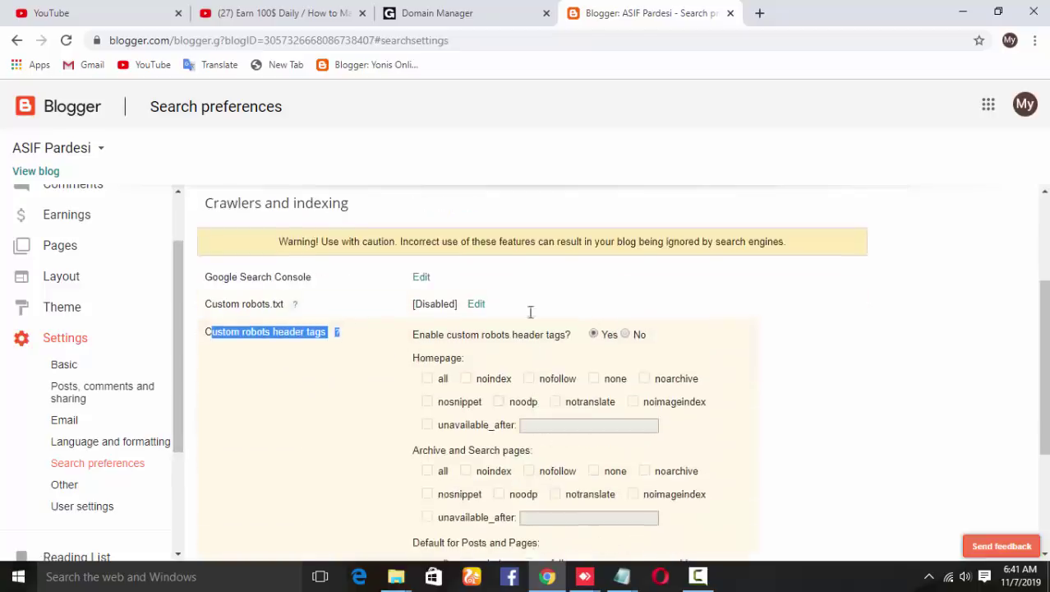
{"action": "left_click", "coordinate": [427, 379]}
{"action": "left_click", "coordinate": [500, 401]}
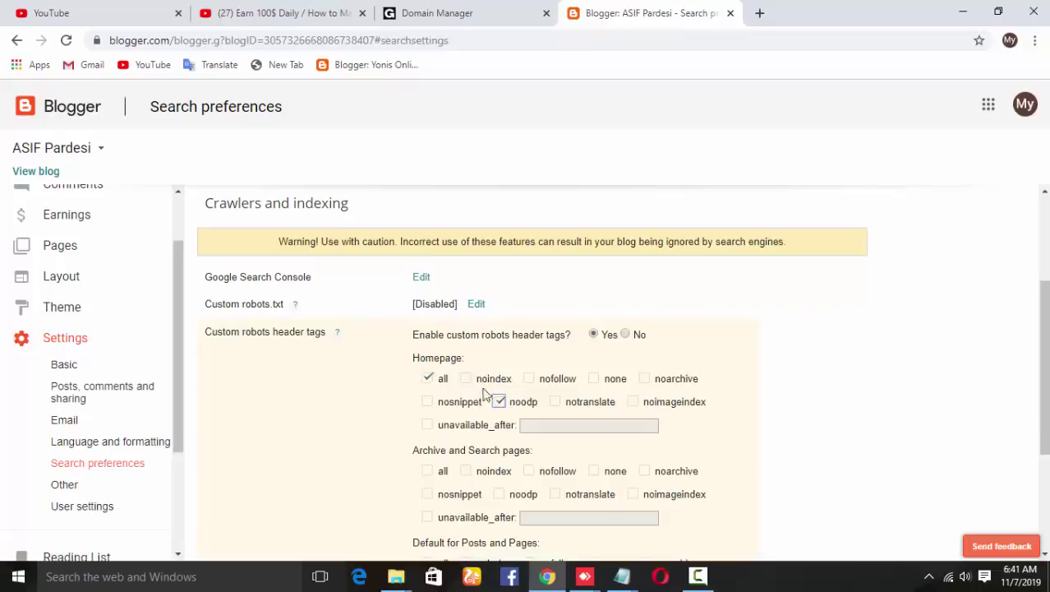
{"action": "left_click", "coordinate": [466, 378]}
- Select noindex and noodp for Archive and Search pages and only noodp for Default for Posts and Pages, and save the header tags
{"action": "scroll", "coordinate": [554, 417], "scroll_direction": "down", "scroll_amount": 2}
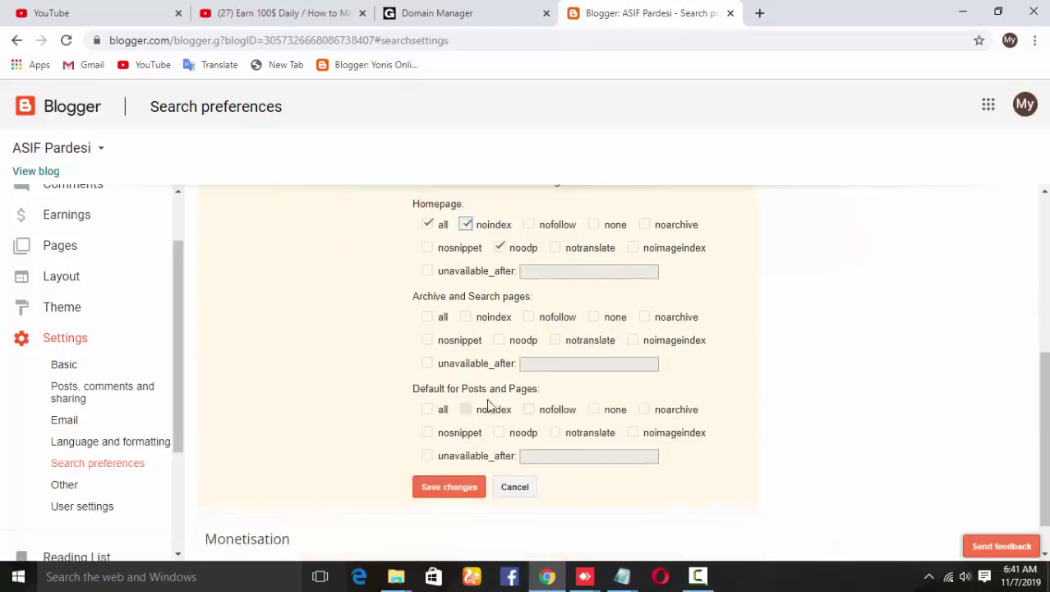
{"action": "left_click", "coordinate": [466, 316]}
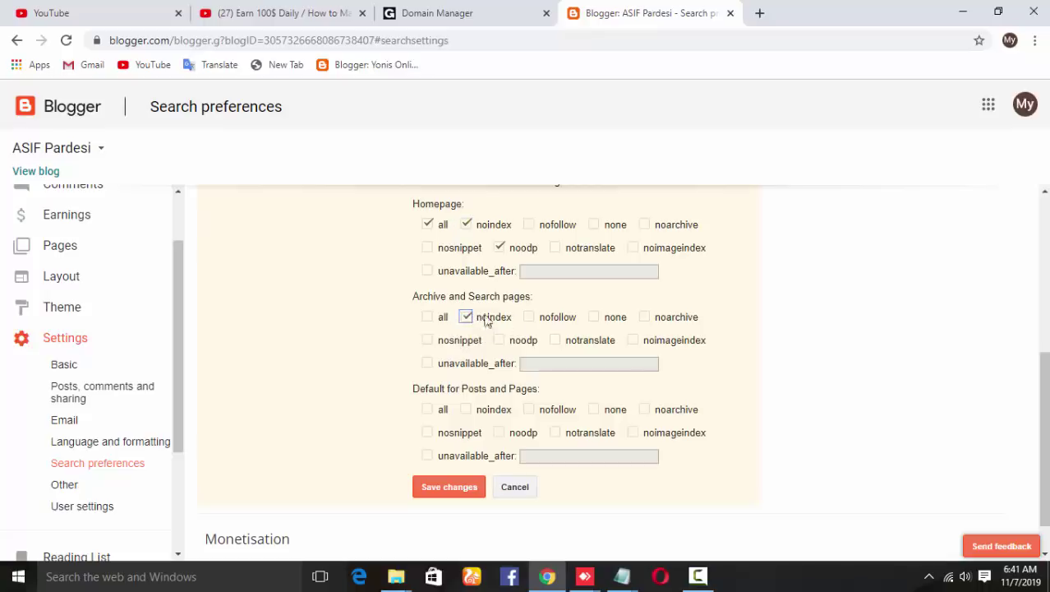
{"action": "scroll", "coordinate": [508, 361], "scroll_direction": "down", "scroll_amount": 1}
{"action": "left_click", "coordinate": [493, 363]}
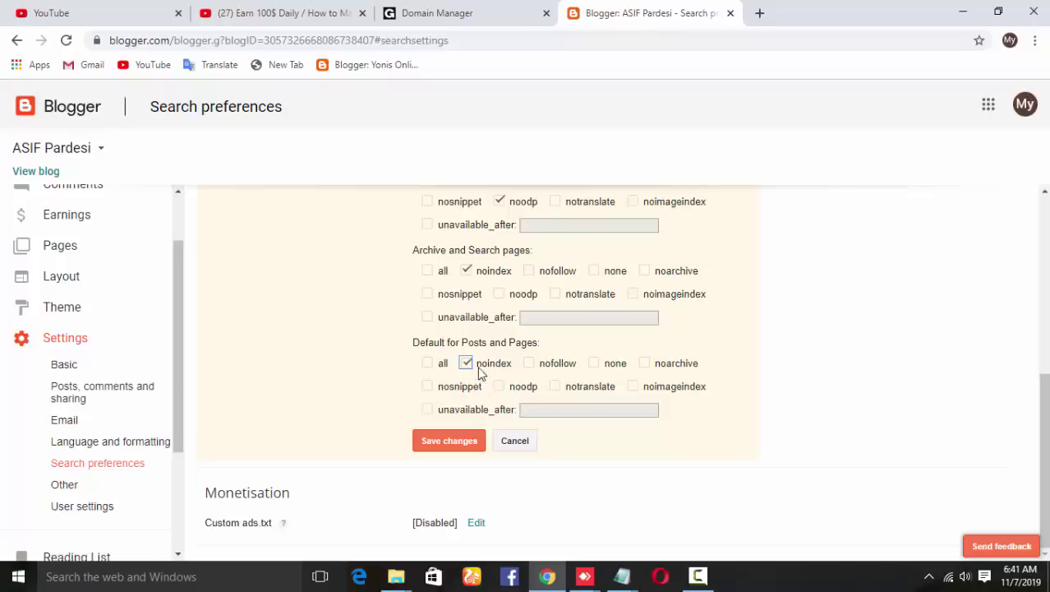
{"action": "left_click_drag", "start_coordinate": [480, 368], "coordinate": [511, 375]}
{"action": "left_click", "coordinate": [499, 386]}
{"action": "left_click", "coordinate": [467, 363]}
{"action": "left_click", "coordinate": [500, 295]}
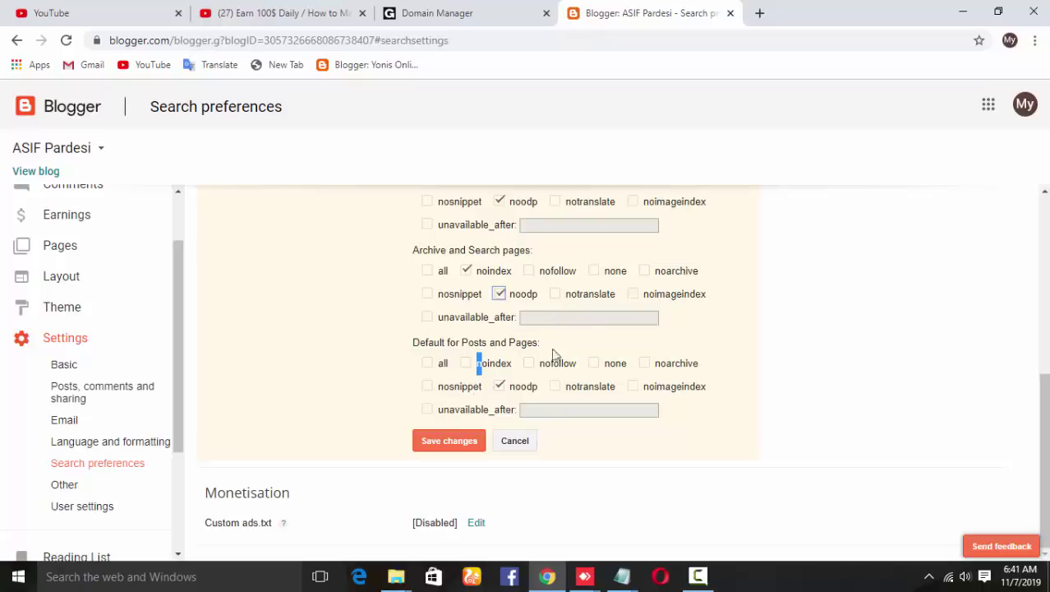
{"action": "left_click", "coordinate": [452, 444]}
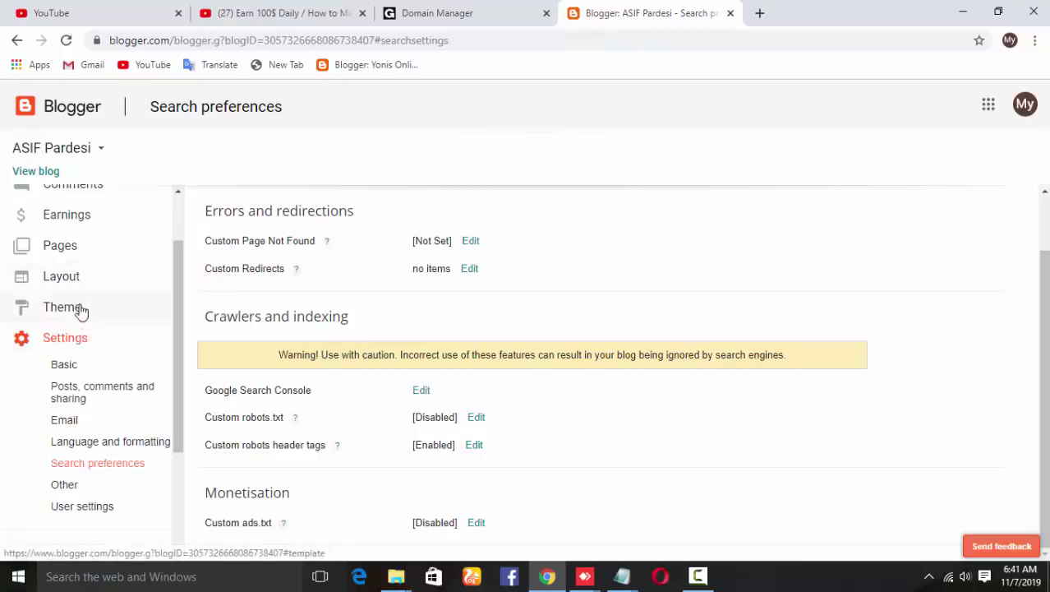
- Enable the blog's search description under Meta tags, enter "i upload daliy tips and tricks", and save it
{"action": "scroll", "coordinate": [320, 390], "scroll_direction": "up", "scroll_amount": 1}
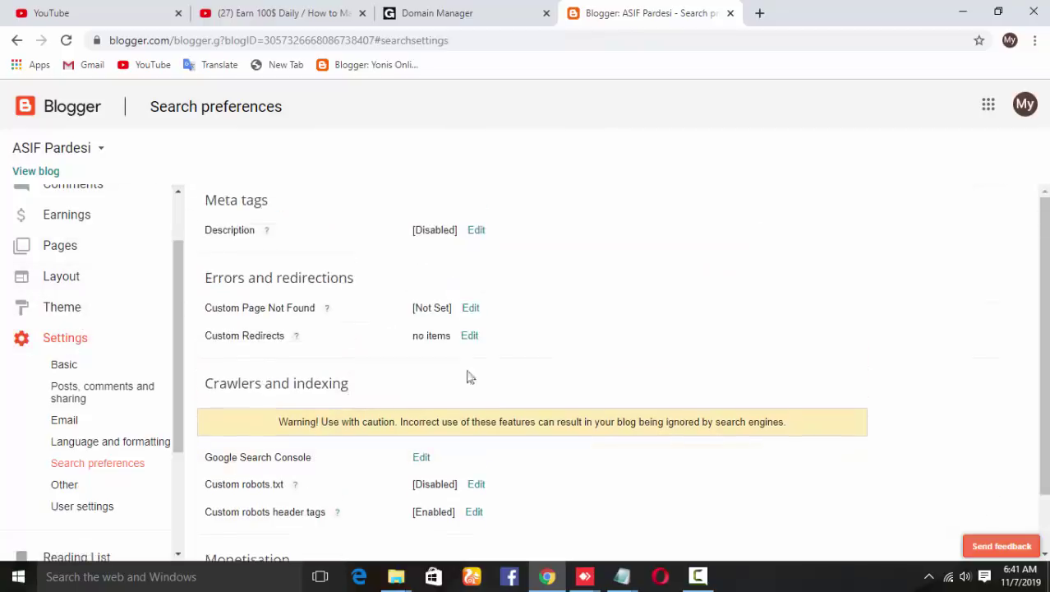
{"action": "left_click", "coordinate": [479, 230]}
{"action": "left_click", "coordinate": [557, 234]}
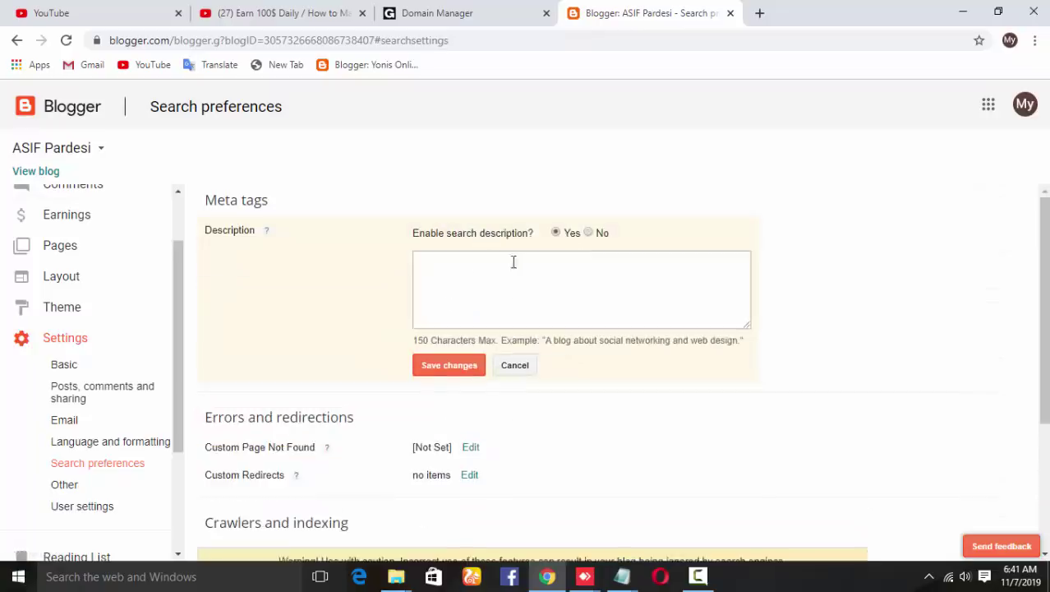
{"action": "left_click", "coordinate": [555, 278]}
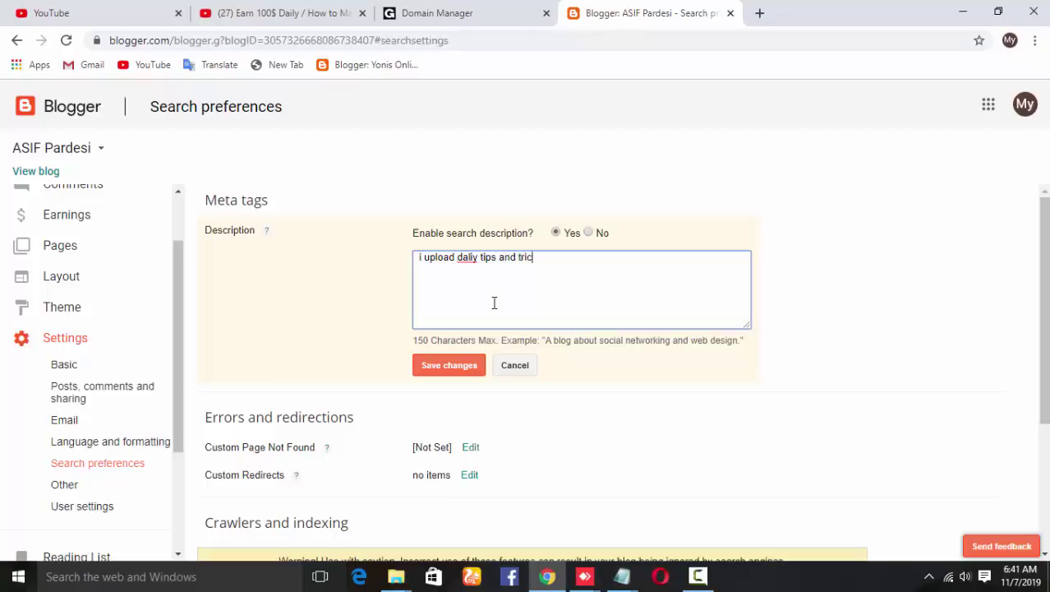
{"action": "left_click", "coordinate": [462, 366]}
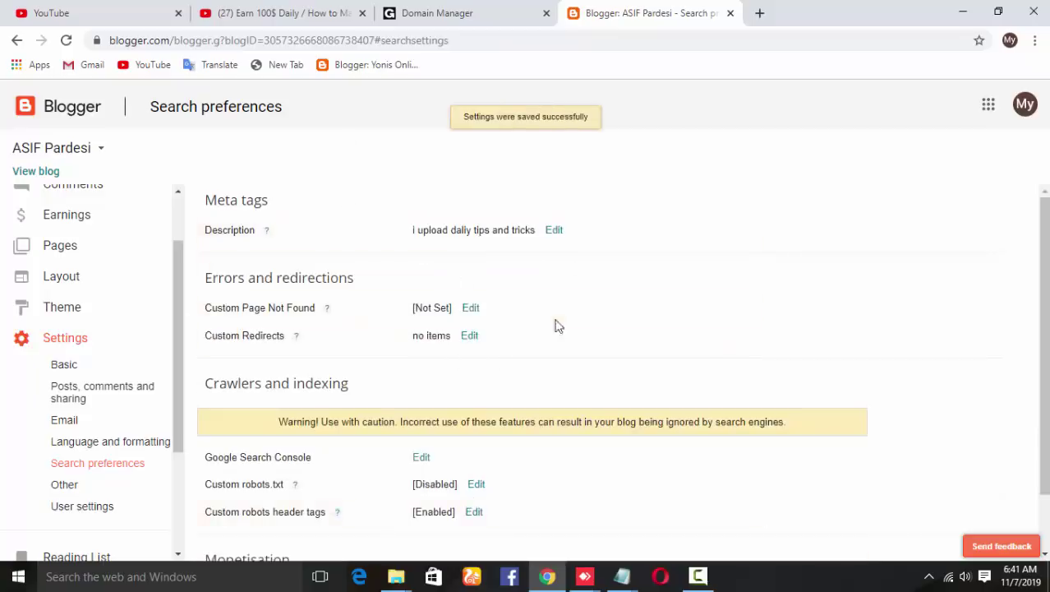
- Glance at GoDaddy's DNS records, and review the desktop note "bloging video" from the "best topic for blogg" entry through the pages, article and theme entries
{"action": "left_click", "coordinate": [47, 160]}
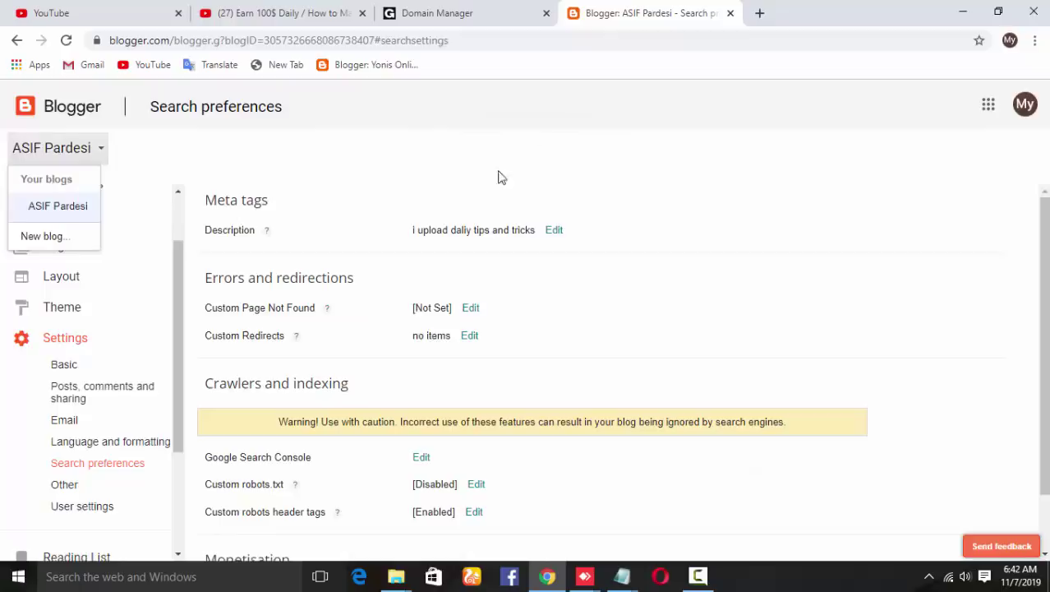
{"action": "left_click", "coordinate": [440, 13]}
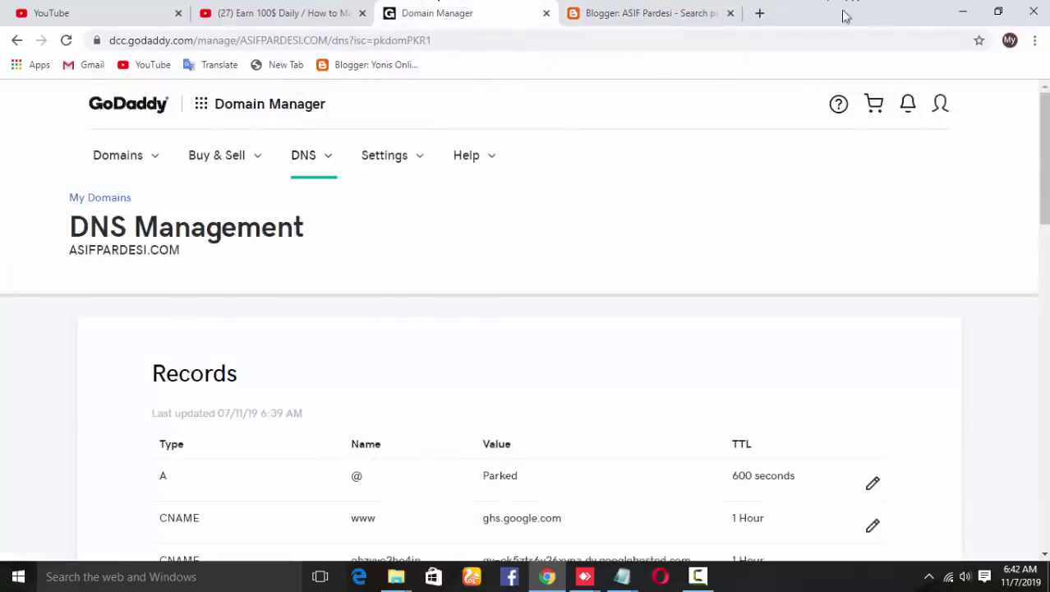
{"action": "left_click", "coordinate": [963, 11]}
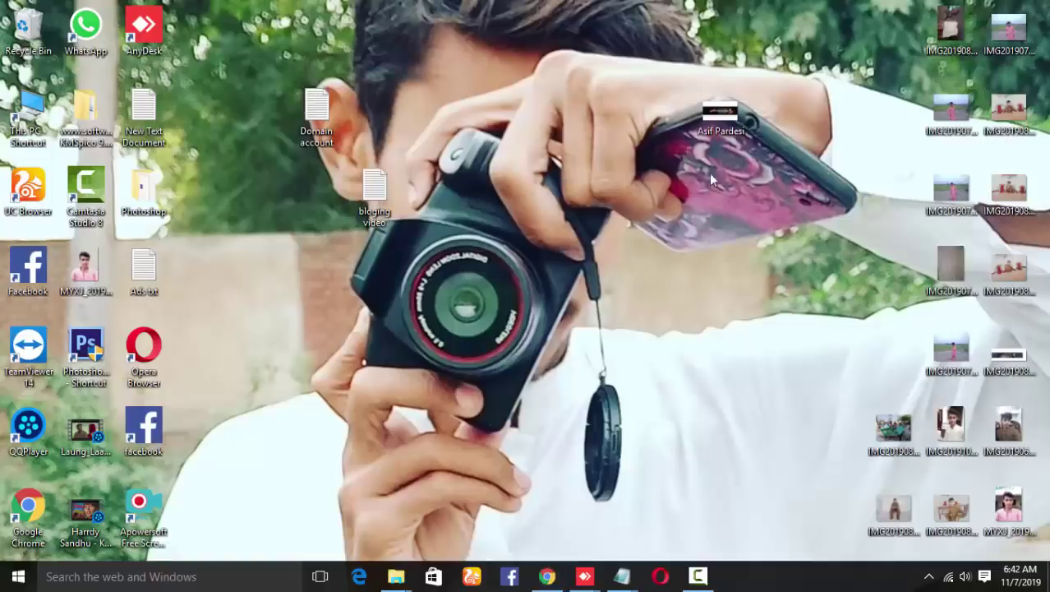
{"action": "double_click", "coordinate": [378, 185]}
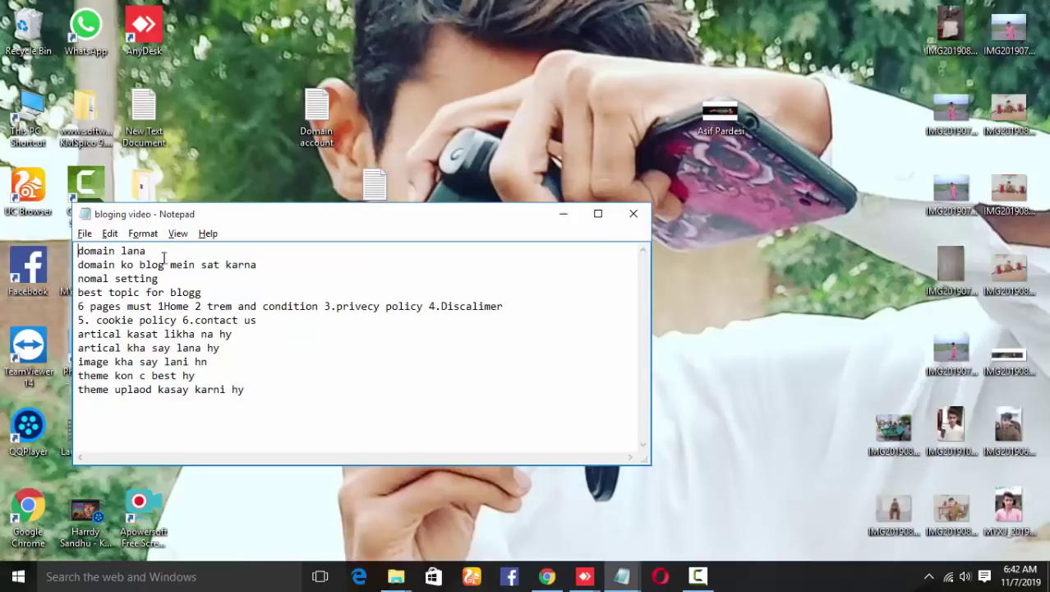
{"action": "left_click_drag", "start_coordinate": [79, 294], "coordinate": [204, 294]}
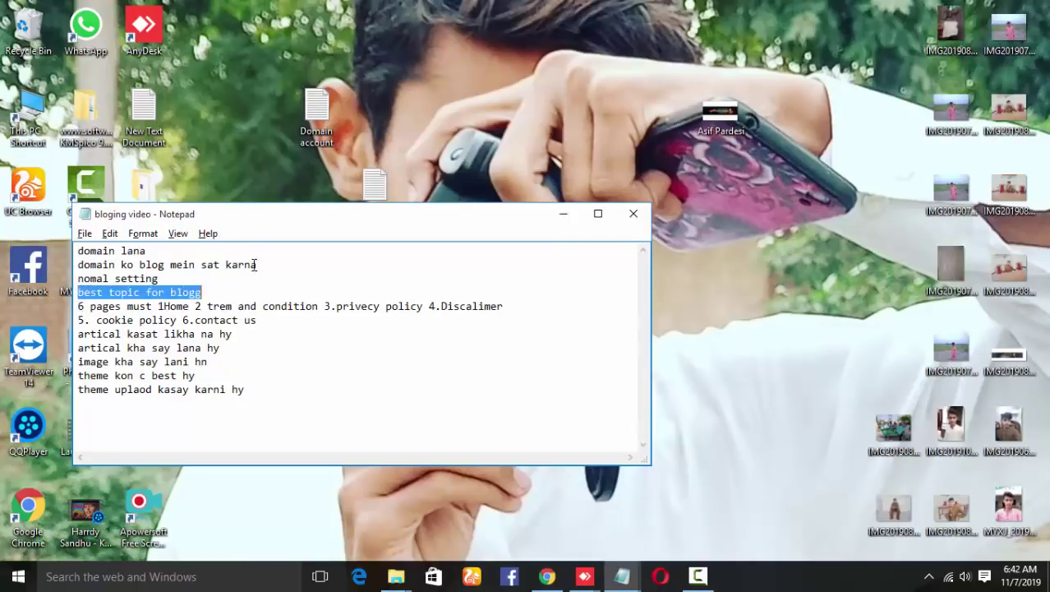
{"action": "left_click", "coordinate": [253, 264]}
{"action": "left_click_drag", "start_coordinate": [76, 302], "coordinate": [262, 376]}
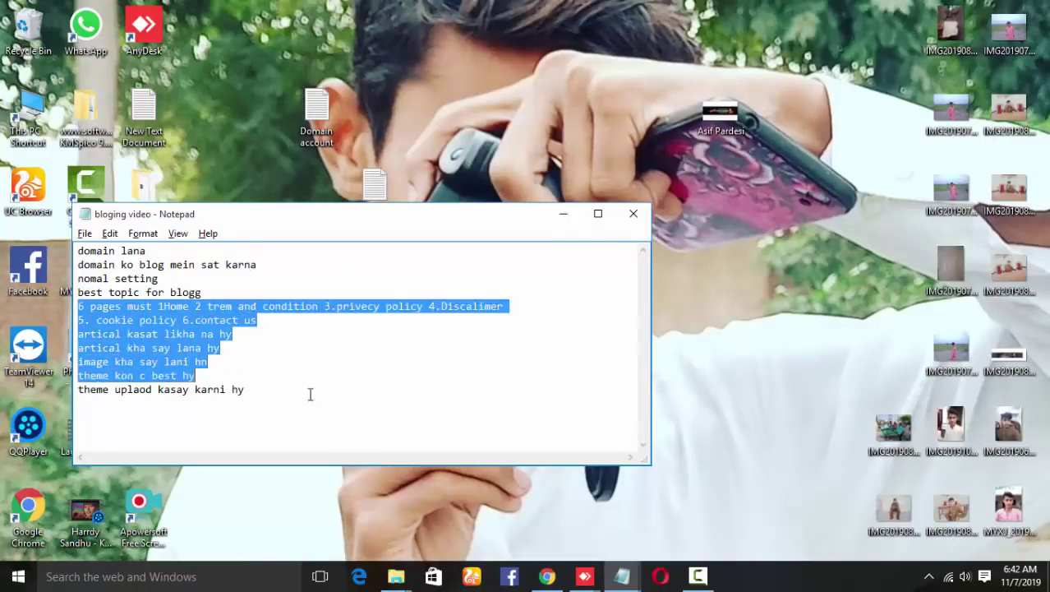
{"action": "left_click", "coordinate": [310, 394]}
{"action": "left_click", "coordinate": [563, 214]}
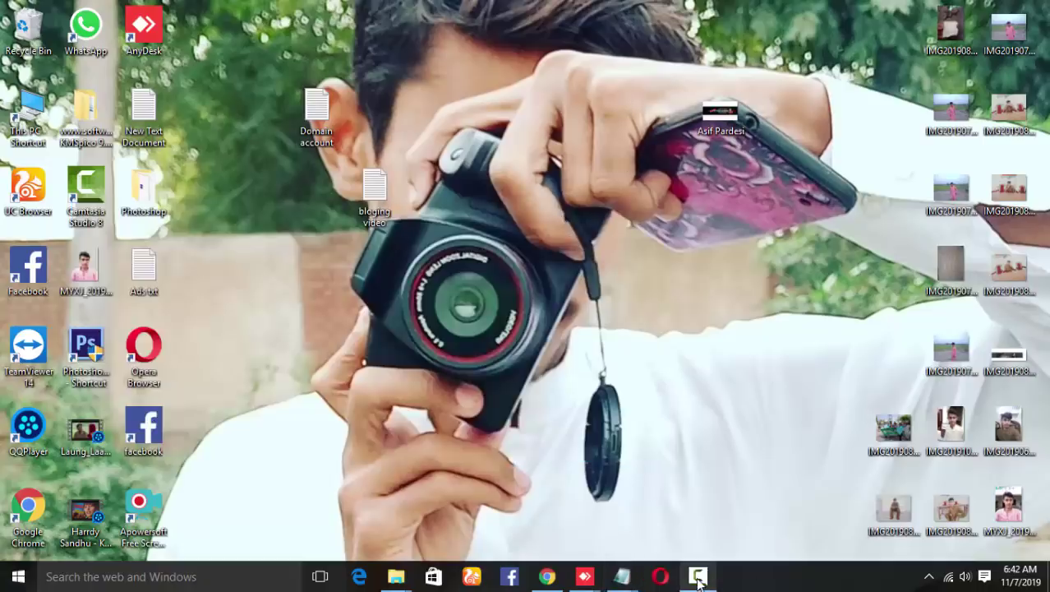
{"action": "mouse_move", "coordinate": [698, 580]}
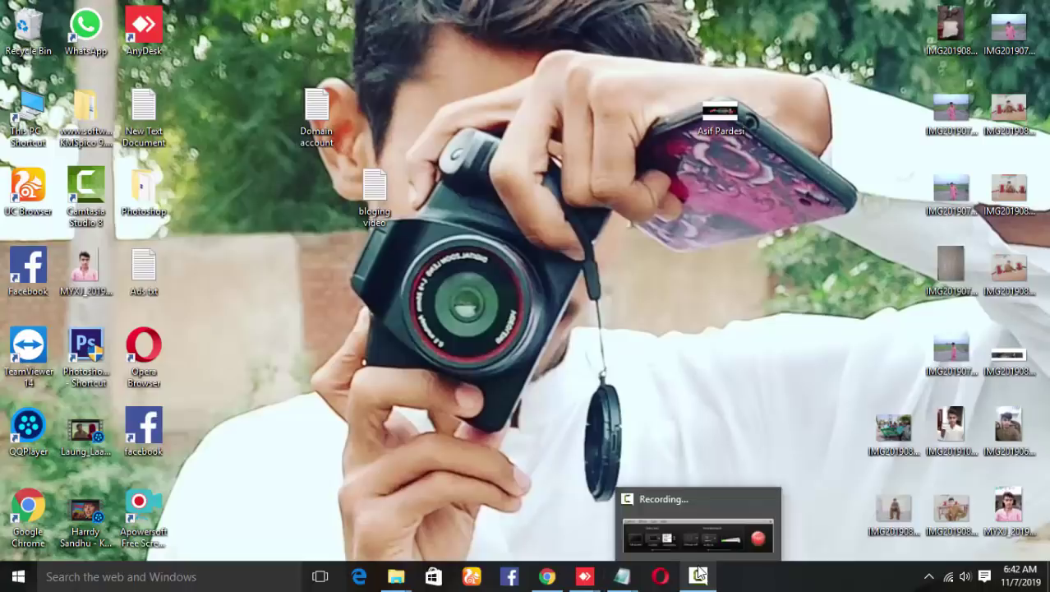
{"action": "left_click", "coordinate": [699, 575]}
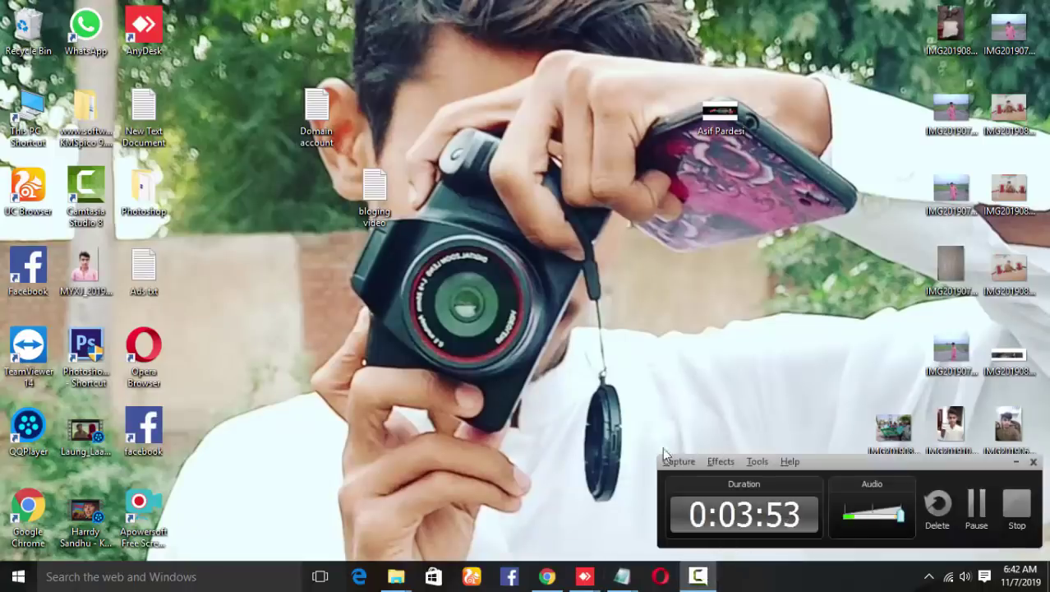